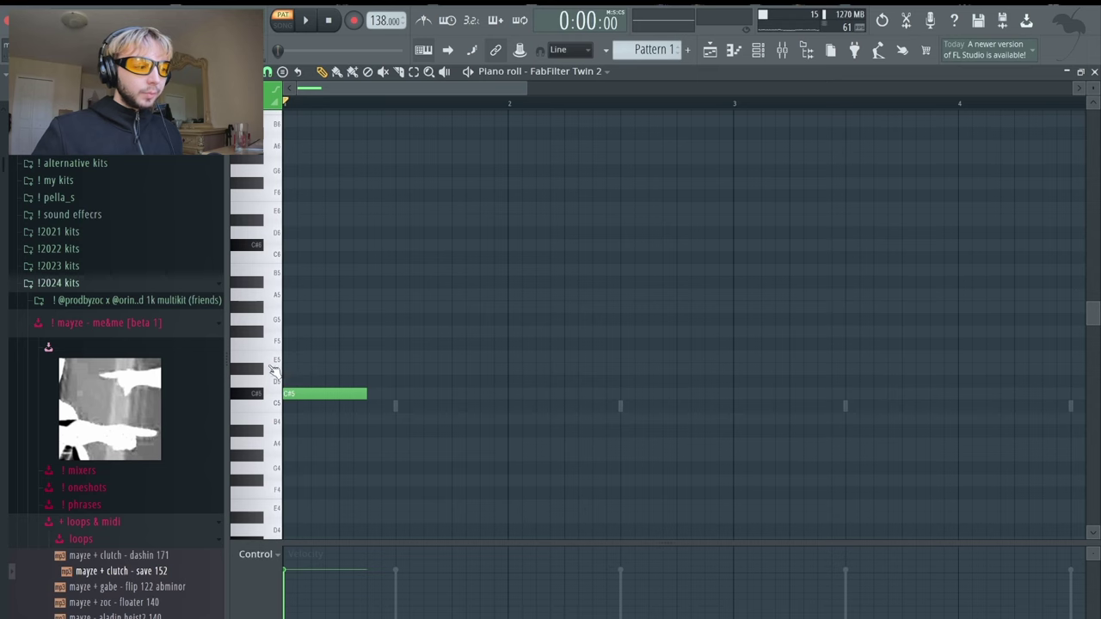
- Stack E5, G#5, B5, D#6 and F#6 over the opening C#5 note and transpose the chord down one octave
left_click(308, 360)
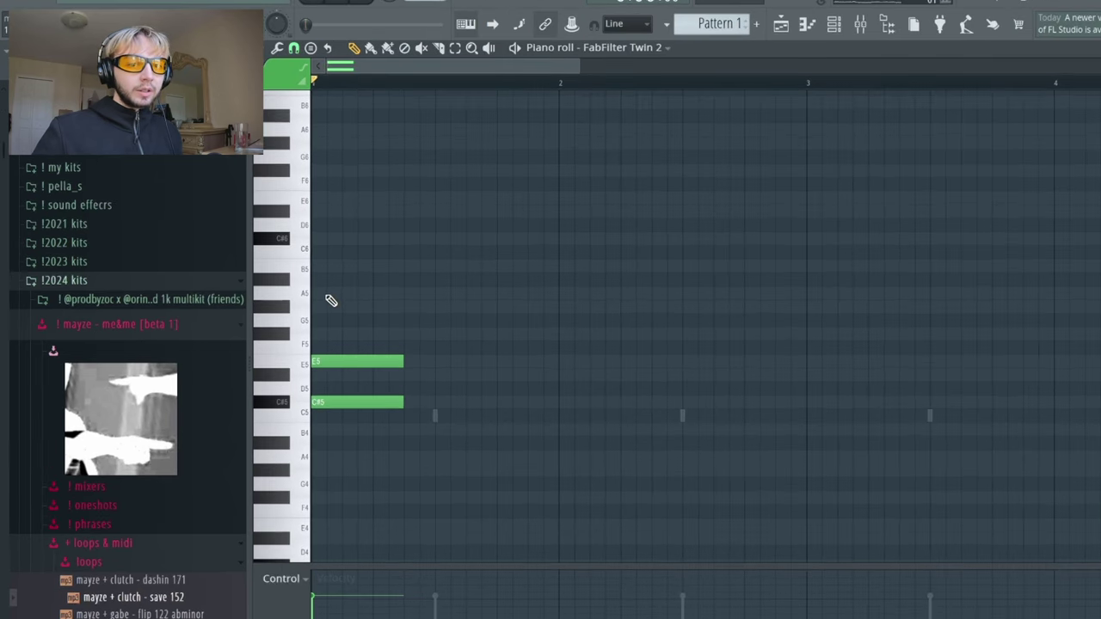
left_click(331, 333)
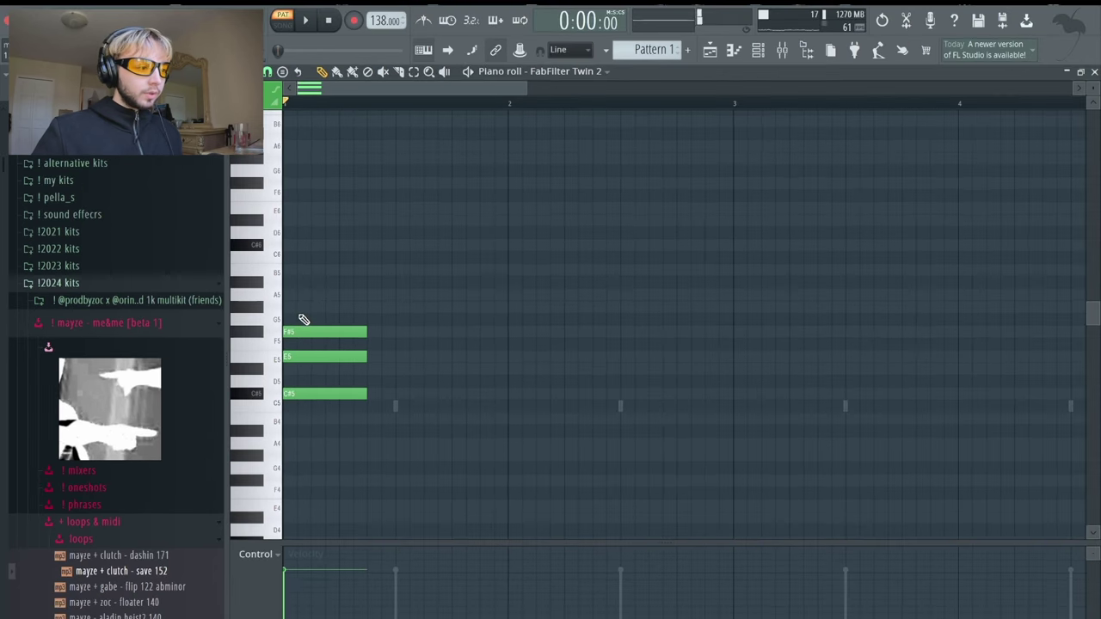
left_click(331, 306)
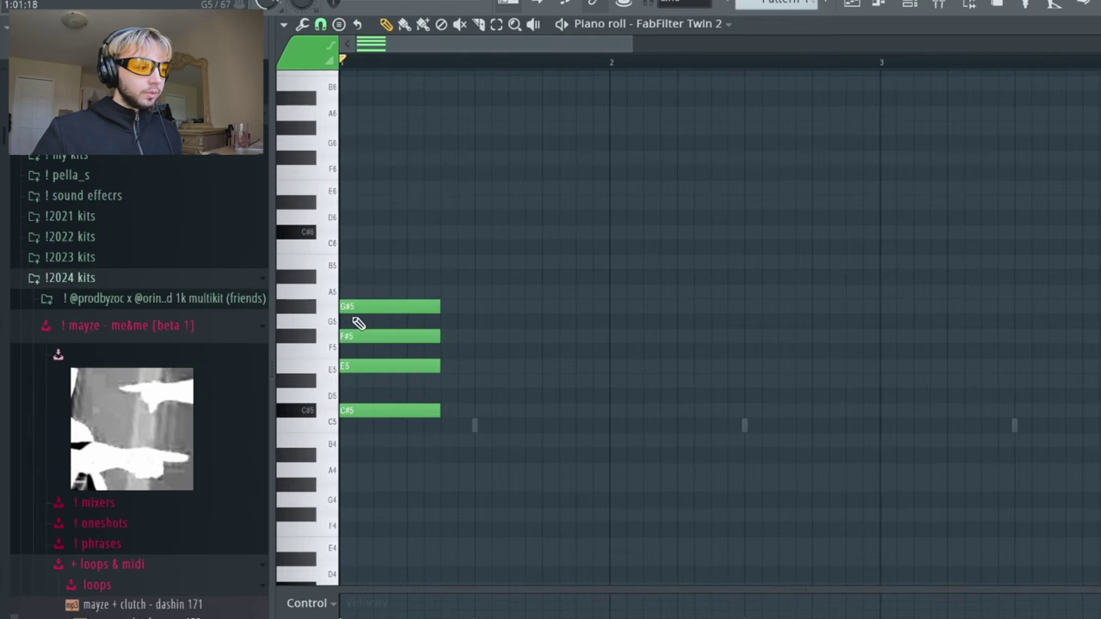
left_click(360, 268)
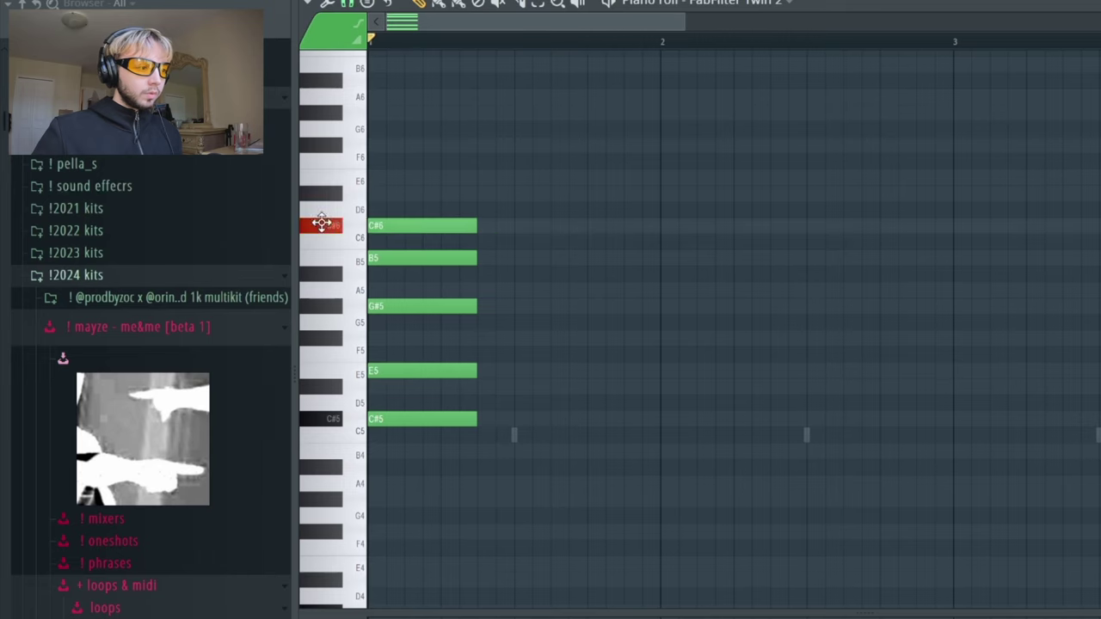
left_click(333, 194)
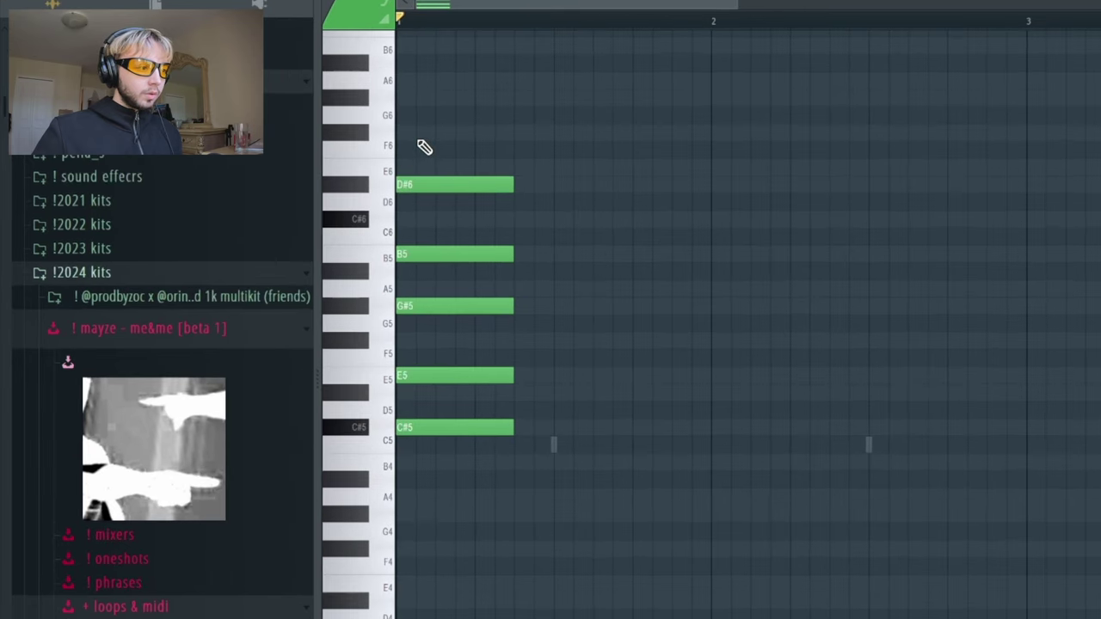
left_click(367, 166)
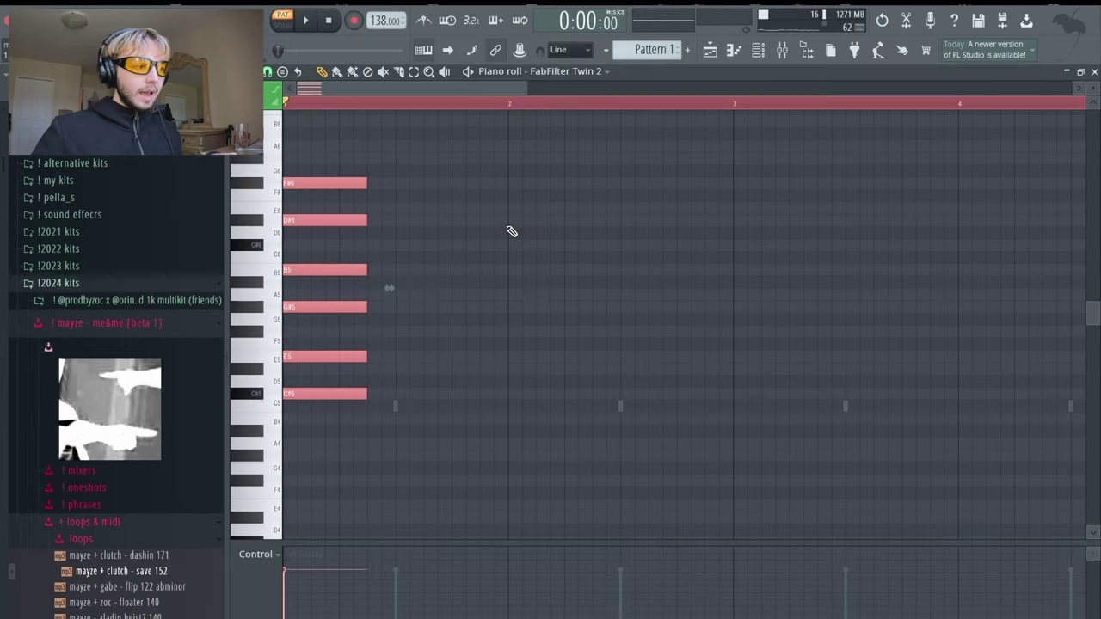
key("ctrl+Down")
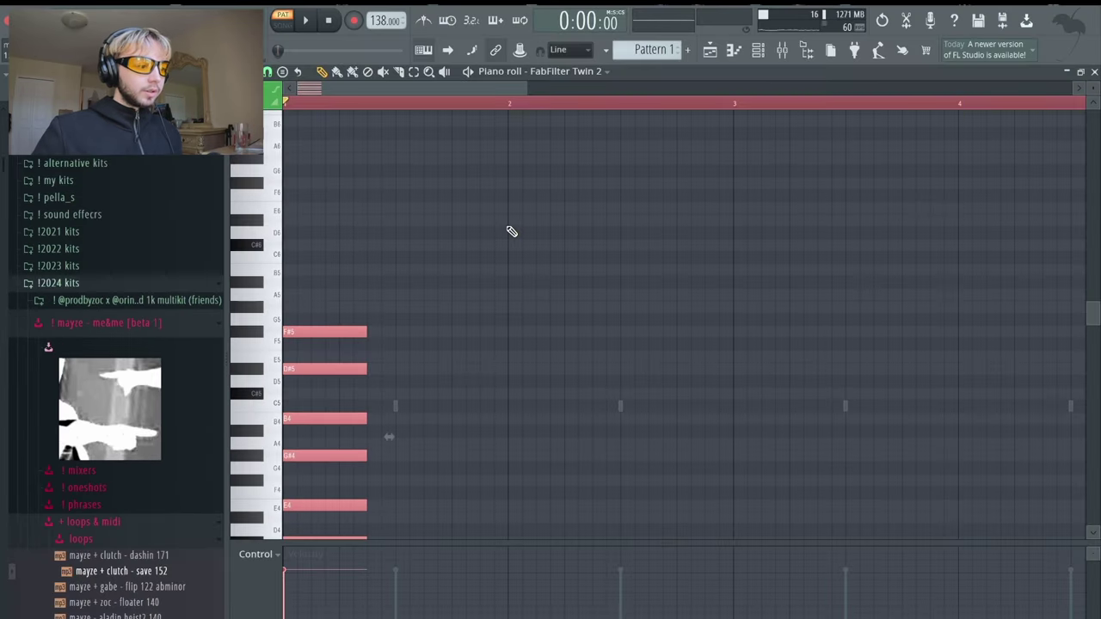
scroll(530, 241, "down", 2)
- Add a second chord of D#4, F#4, A#4, C#5 and F5 directly after the first chord, with the same note length
right_click(528, 250)
key("ctrl+a")
left_click_drag(332, 216, 417, 182)
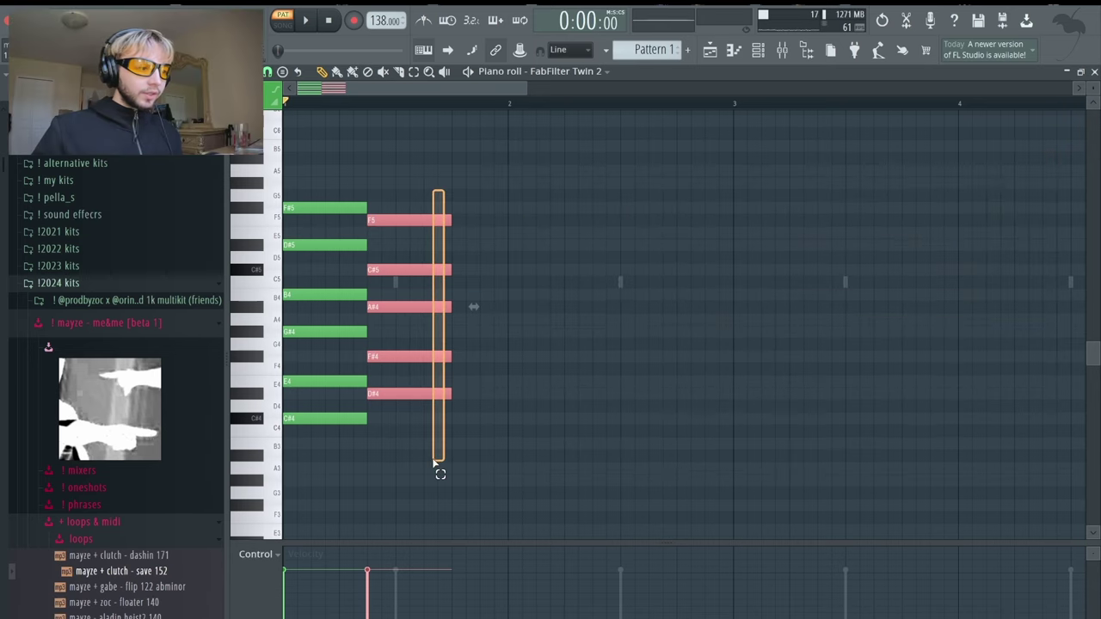
left_click_drag(447, 137, 426, 473)
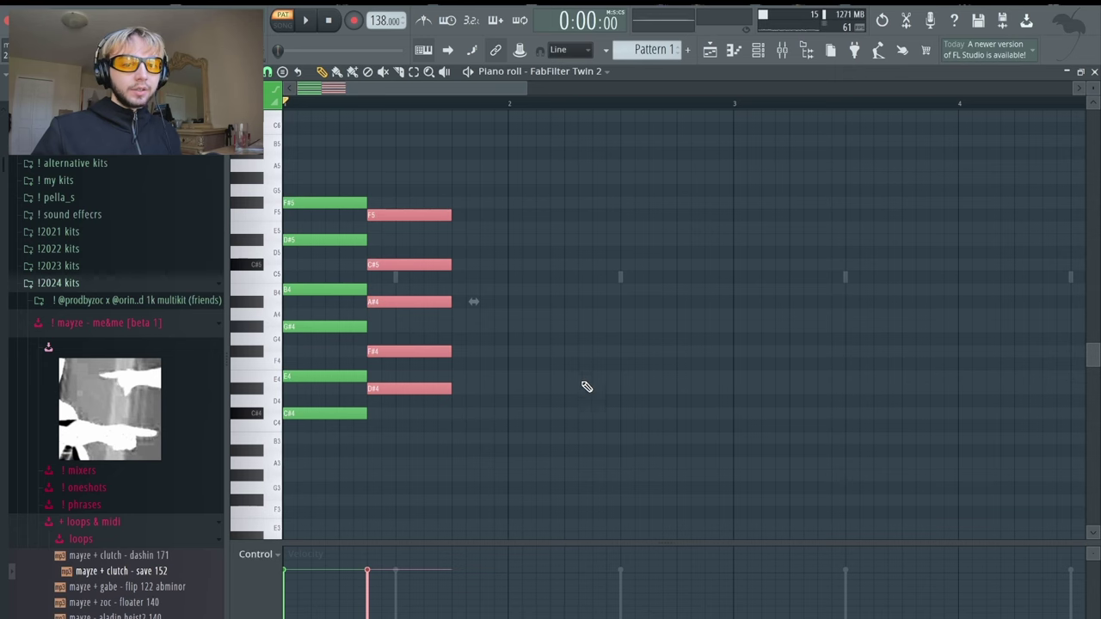
left_click(469, 249)
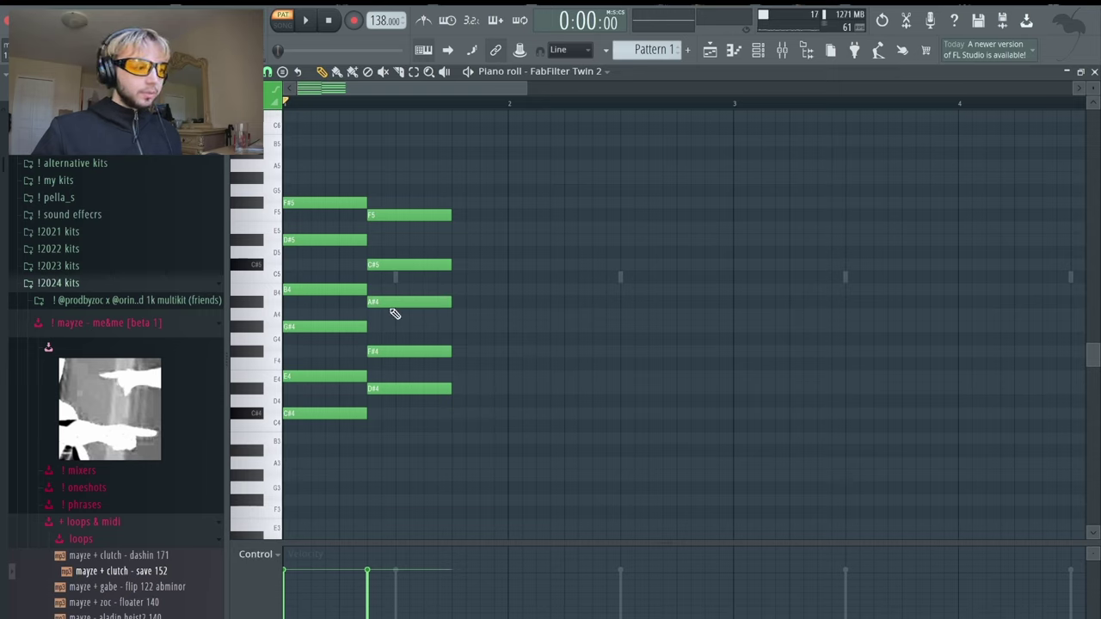
- Lower the second chord's two upper notes to C5 and E5, and play the progression back
left_click_drag(398, 267, 398, 282)
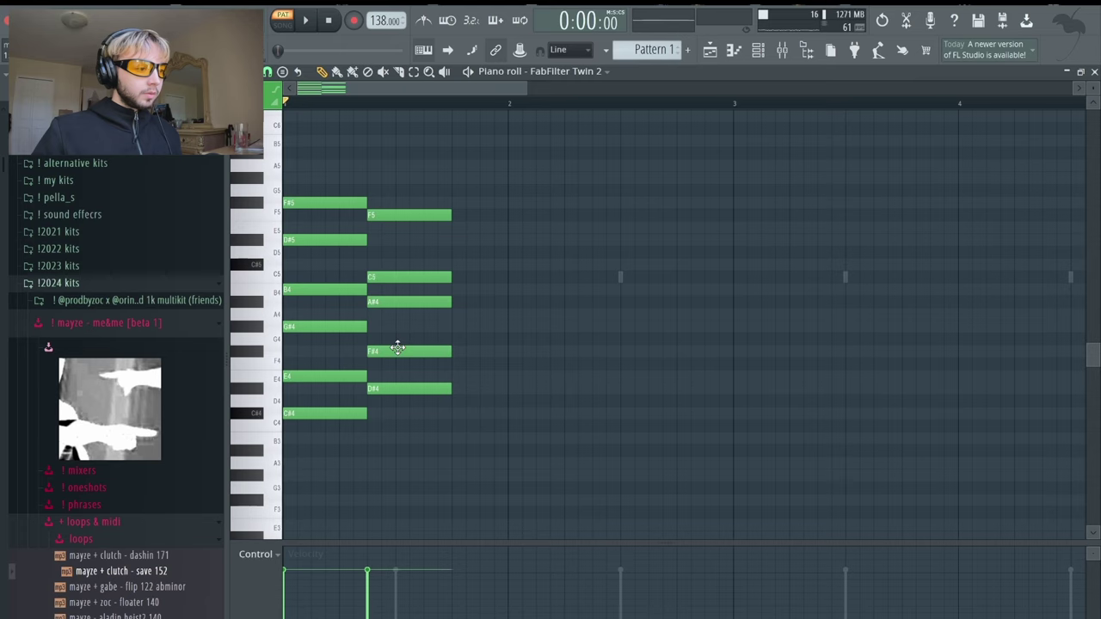
left_click_drag(400, 215, 400, 236)
key("space")
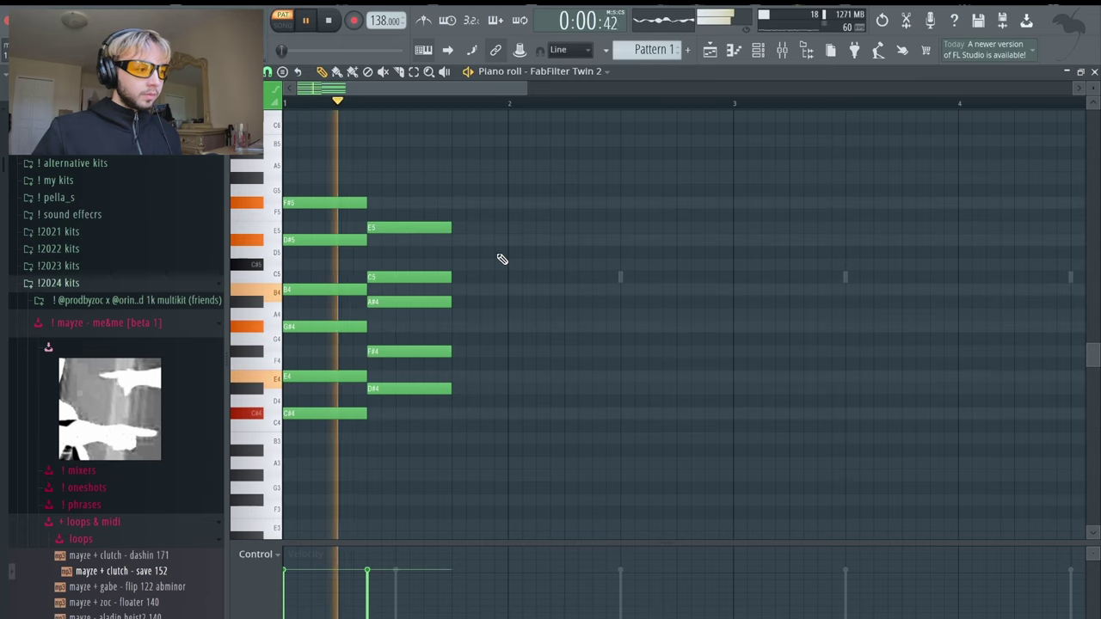
key("space")
- Place a third chord of G#3, B3, D#4, F#4, A#4 and D#5 after the second, extended to the start of bar 3
left_click_drag(472, 214, 404, 401)
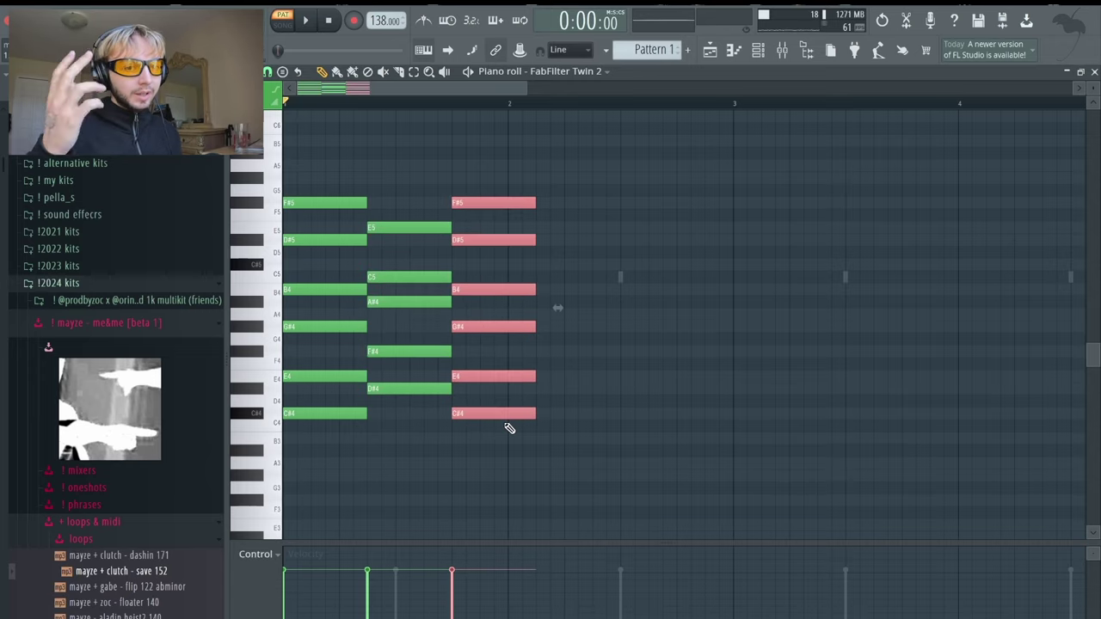
key("Delete")
scroll(509, 428, "down", 1)
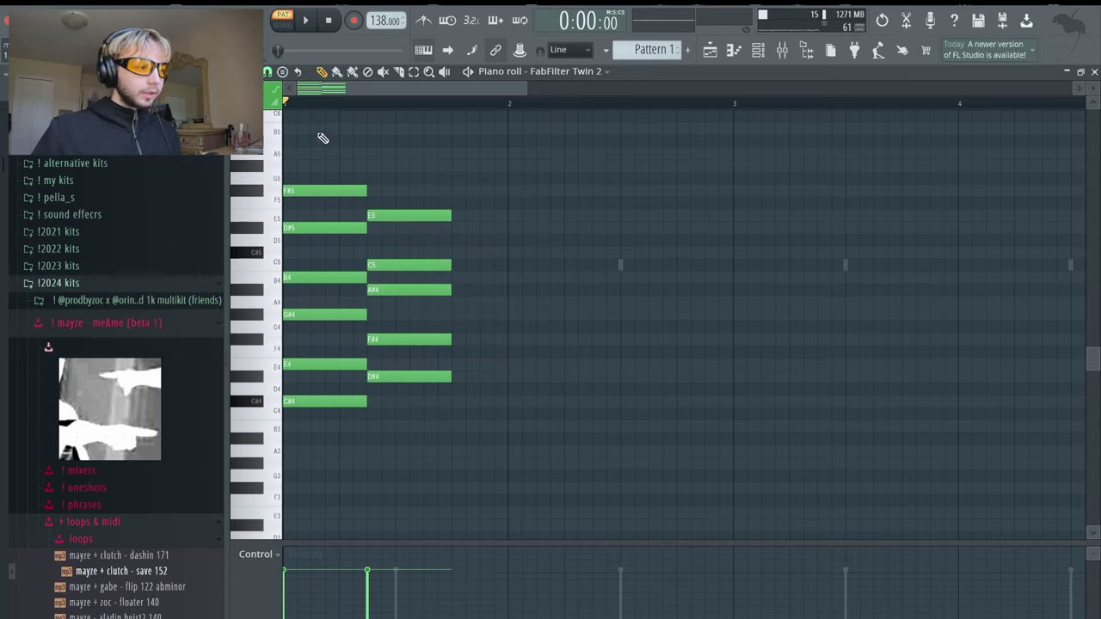
left_click_drag(303, 402, 465, 467)
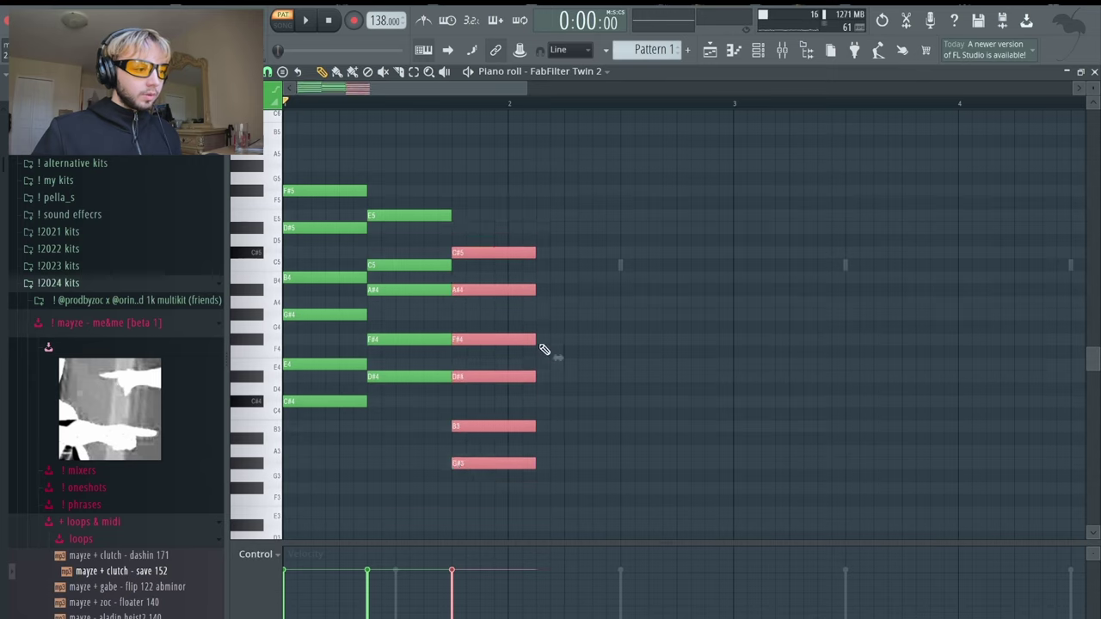
left_click_drag(534, 255, 733, 255)
left_click(799, 312)
key("space")
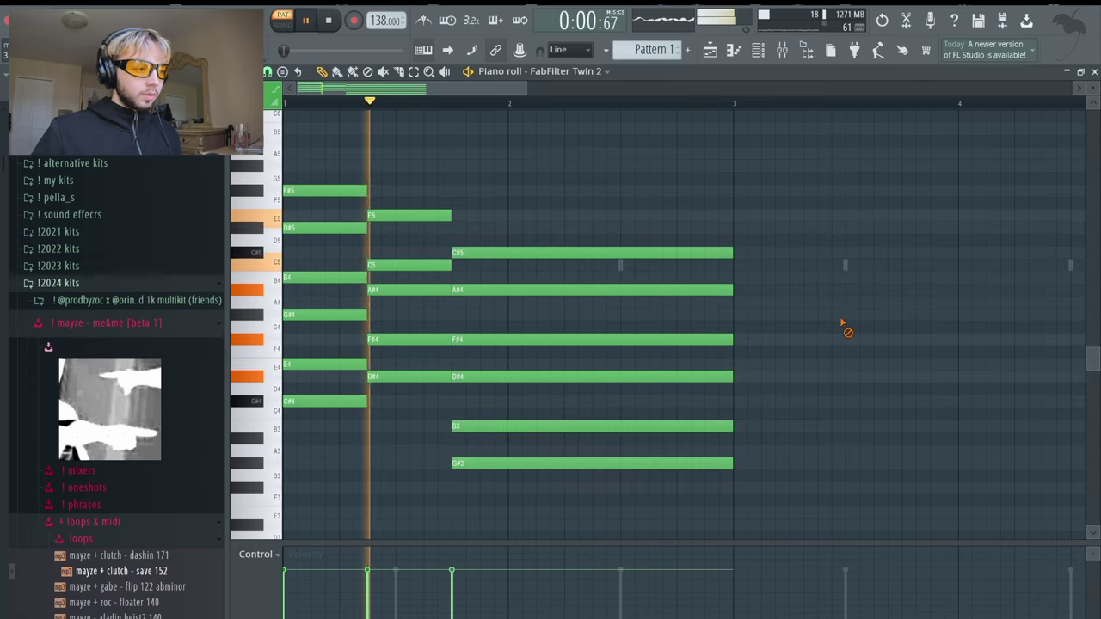
left_click_drag(531, 253, 528, 223)
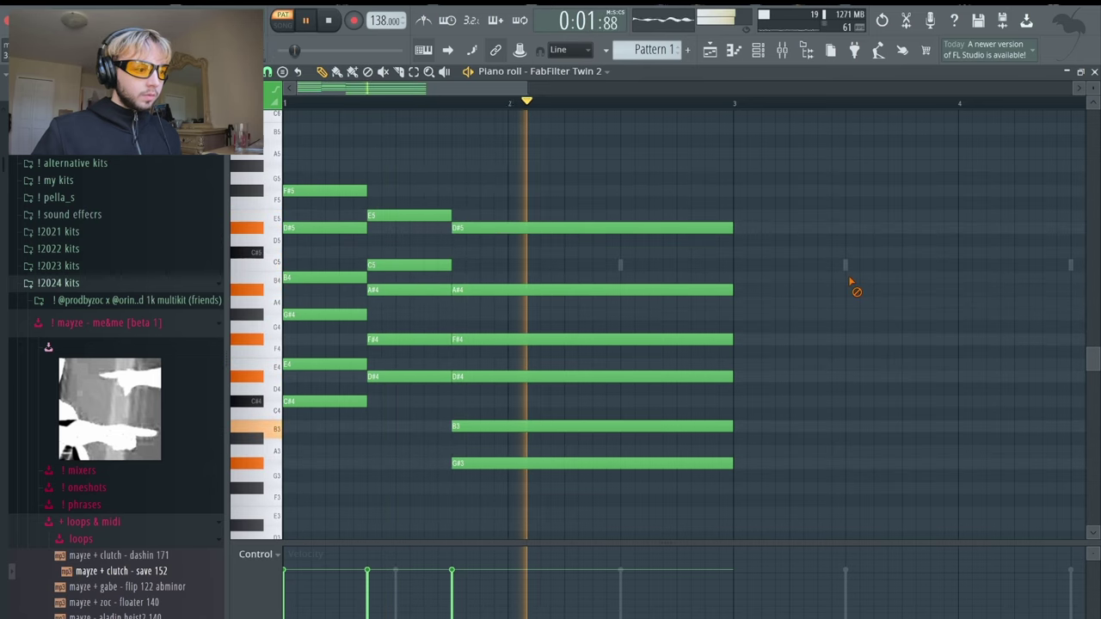
- Duplicate the two-bar progression into bars 3 and 4 and trim the end of the chord that starts bar 3
left_click_drag(792, 494, 286, 112)
key("ctrl+b")
scroll(698, 150, "down", 3)
left_click(684, 166, "ctrl")
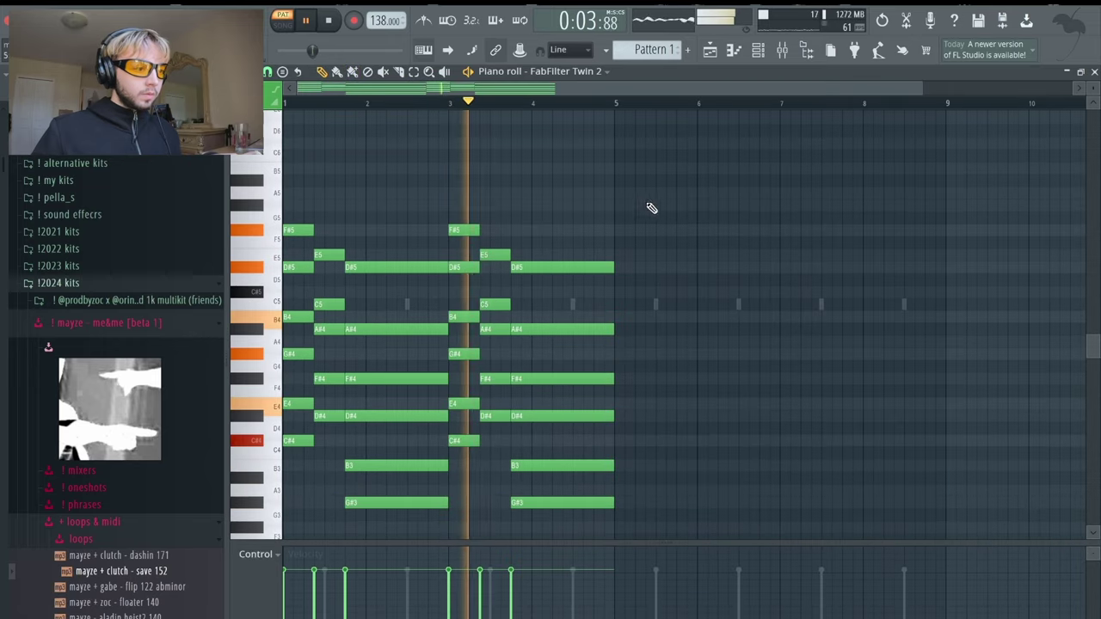
left_click_drag(463, 174, 469, 446)
- Duplicate the four-bar chord progression into bars 5 to 8
left_click_drag(653, 535, 286, 110)
key("ctrl+b")
key("ctrl+a")
left_click(711, 216, "ctrl")
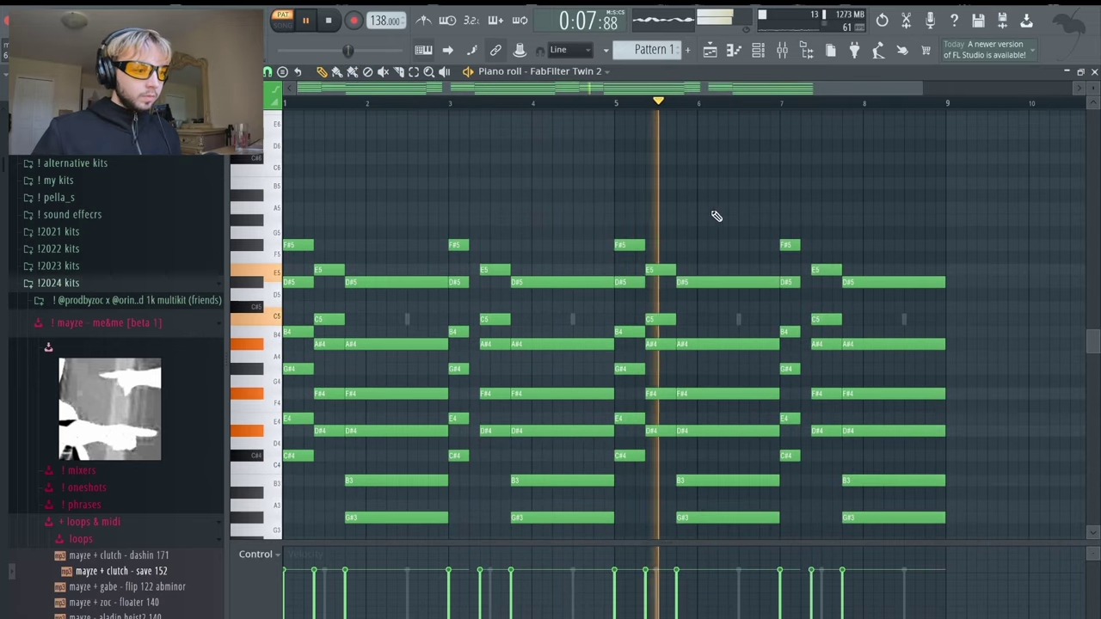
key("ctrl+a")
left_click(729, 213, "ctrl")
- Turn the tail of bar 8's chord into a short separate chord of B3, D#4, F#4, A#4 and E5
left_click_drag(919, 238, 926, 514)
key("ctrl+b")
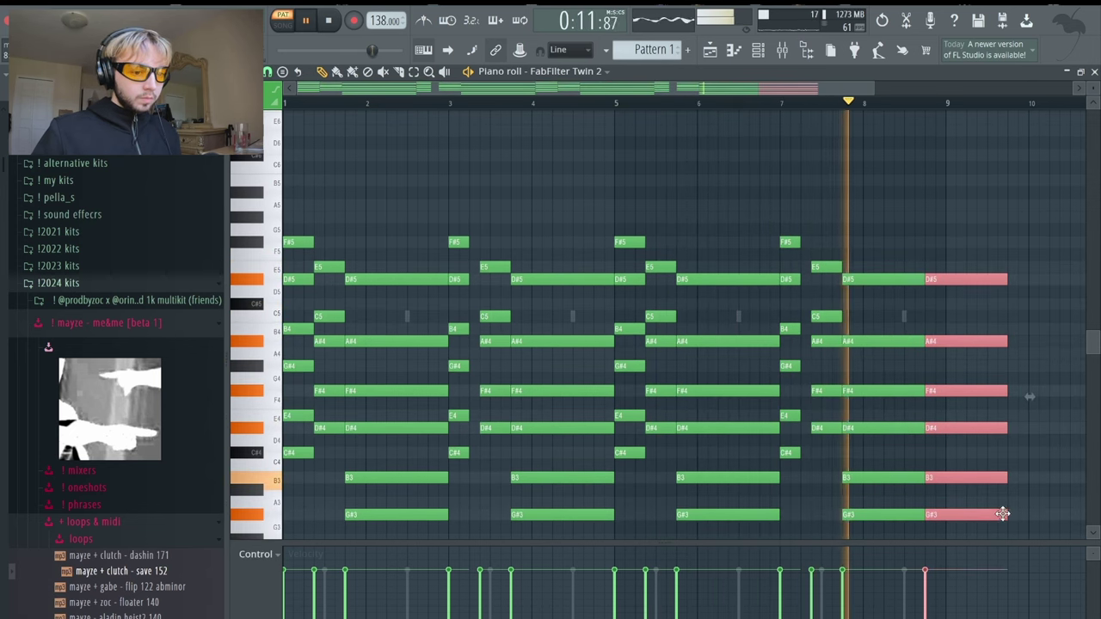
left_click_drag(1014, 517, 948, 518)
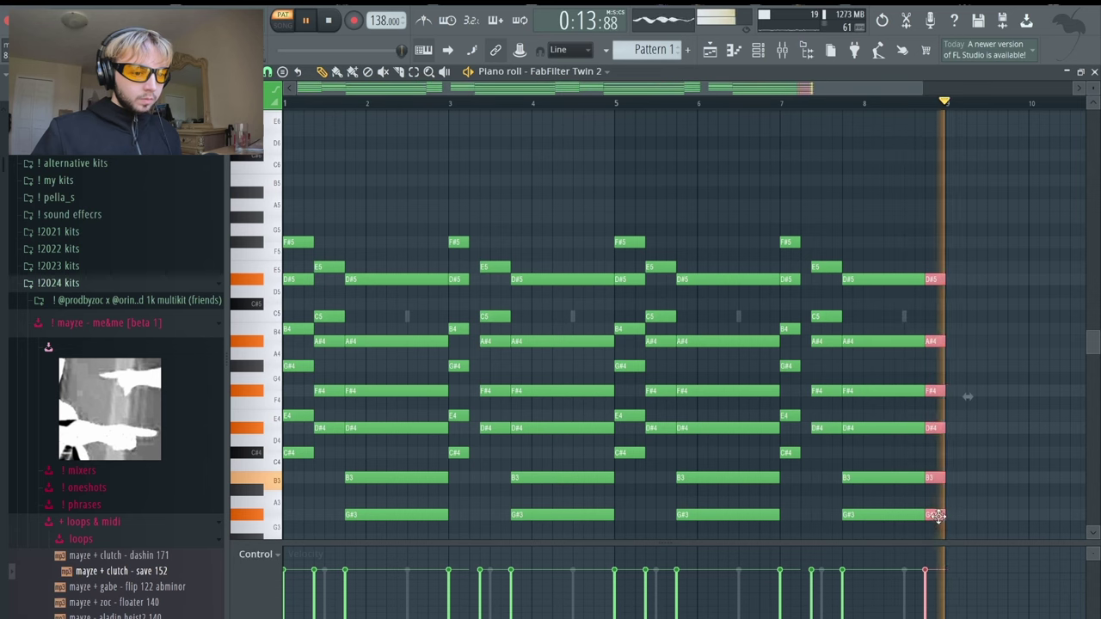
left_click_drag(946, 279, 928, 267)
left_click(965, 283, "ctrl")
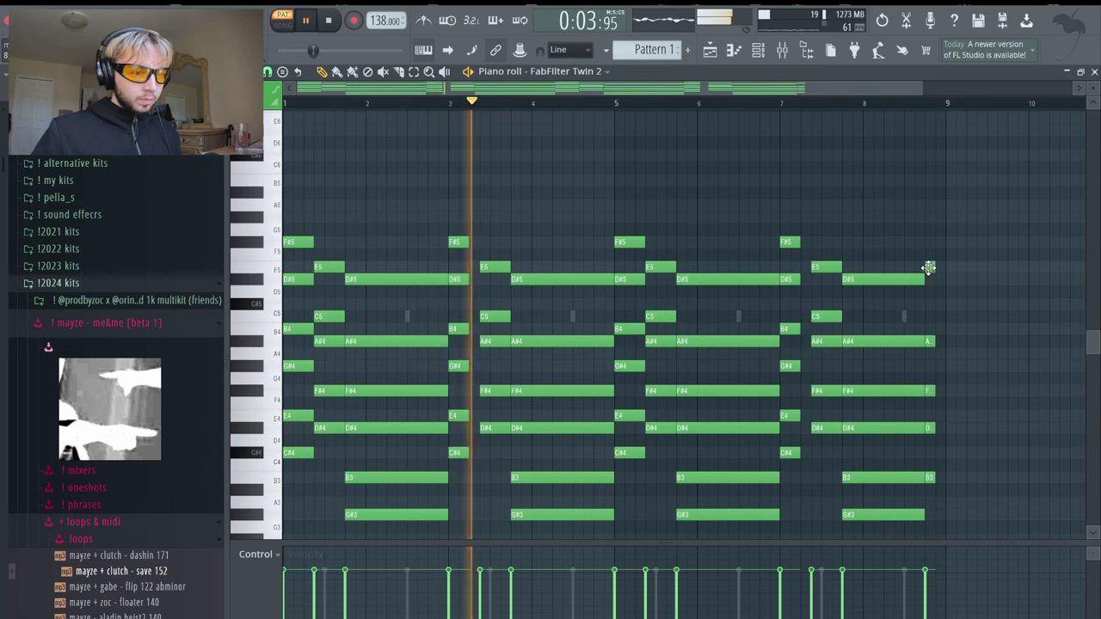
key("ctrl+a")
key("space")
- Add the one-shot key sample "mayze - cheap sine [key]" as a new channel below FabFilter Twin 2
key("Escape")
left_click(81, 487)
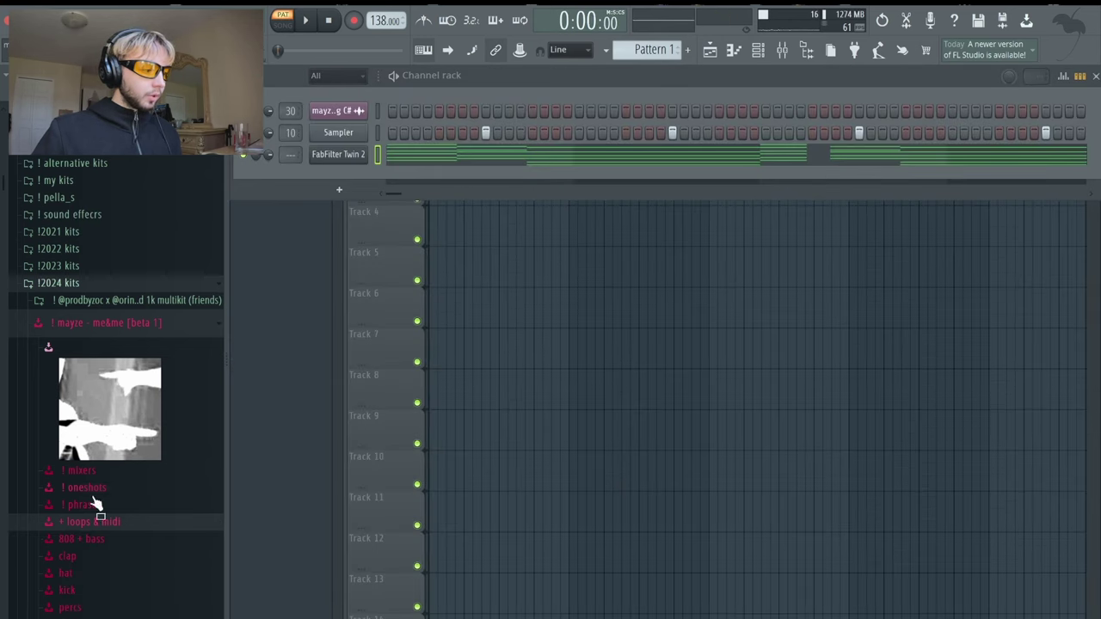
left_click(79, 505)
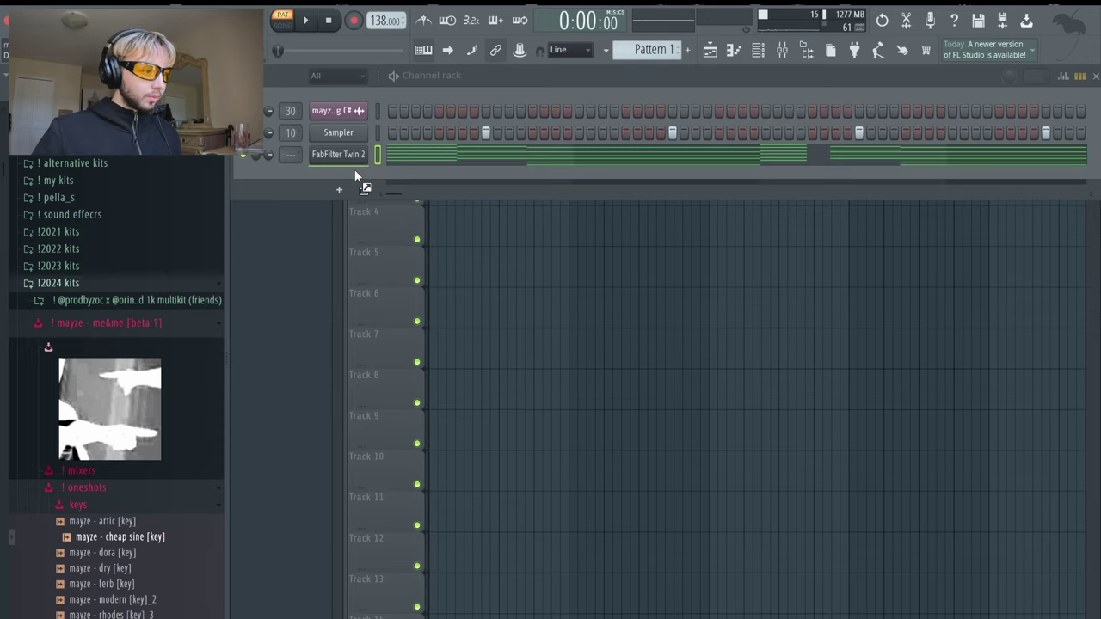
left_click_drag(355, 170, 357, 176)
- Copy the FabFilter Twin 2 channel's notes and paste them into the cheap sine channel
left_click(344, 177)
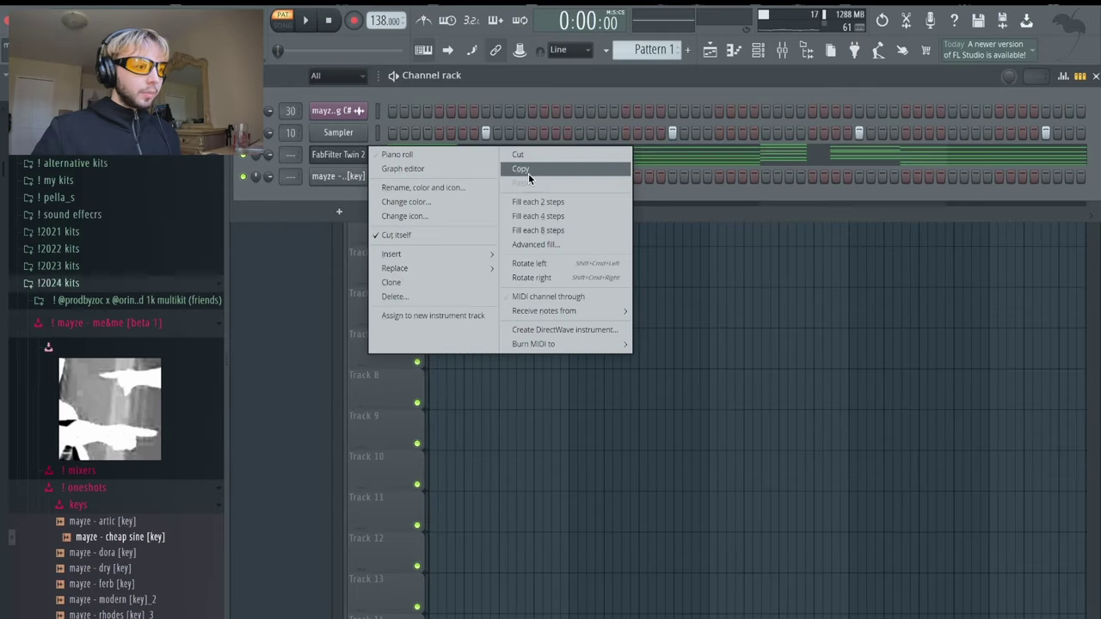
left_click(528, 173)
right_click(335, 166)
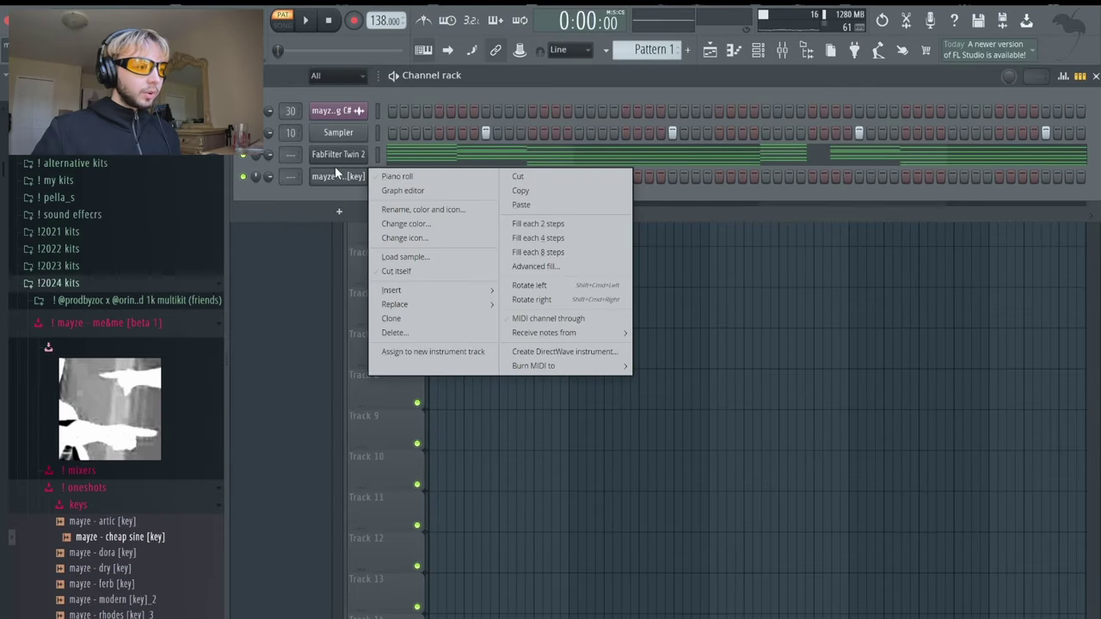
left_click(529, 213)
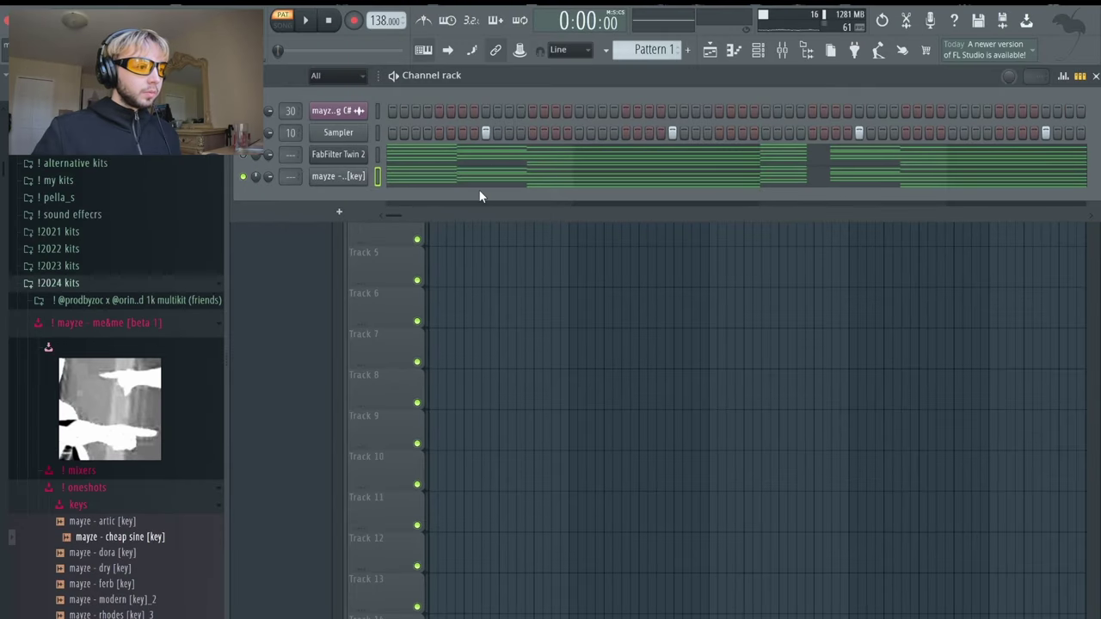
- Assign note color 5 to the first F#5 note of the cheap sine channel
left_click(479, 181)
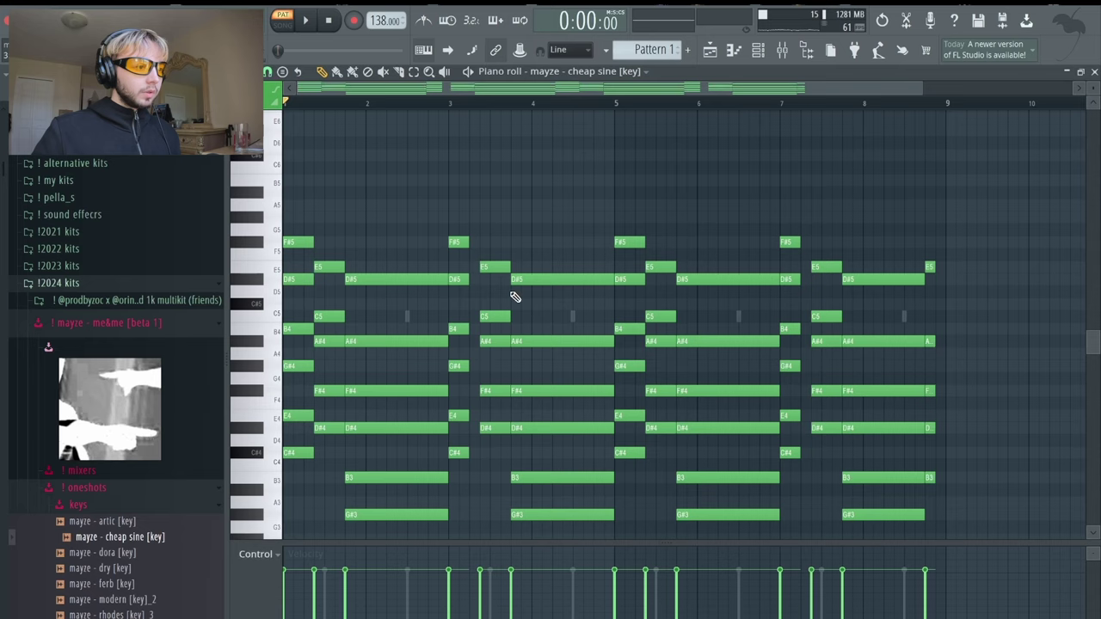
double_click(294, 245)
left_click(634, 317)
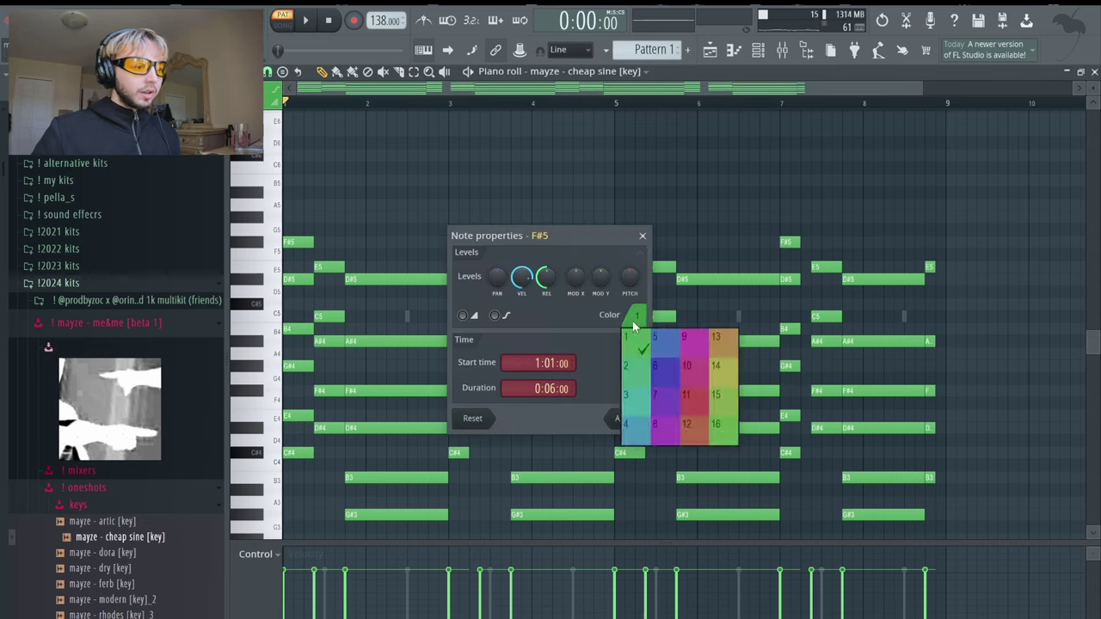
left_click(671, 347)
left_click(647, 421)
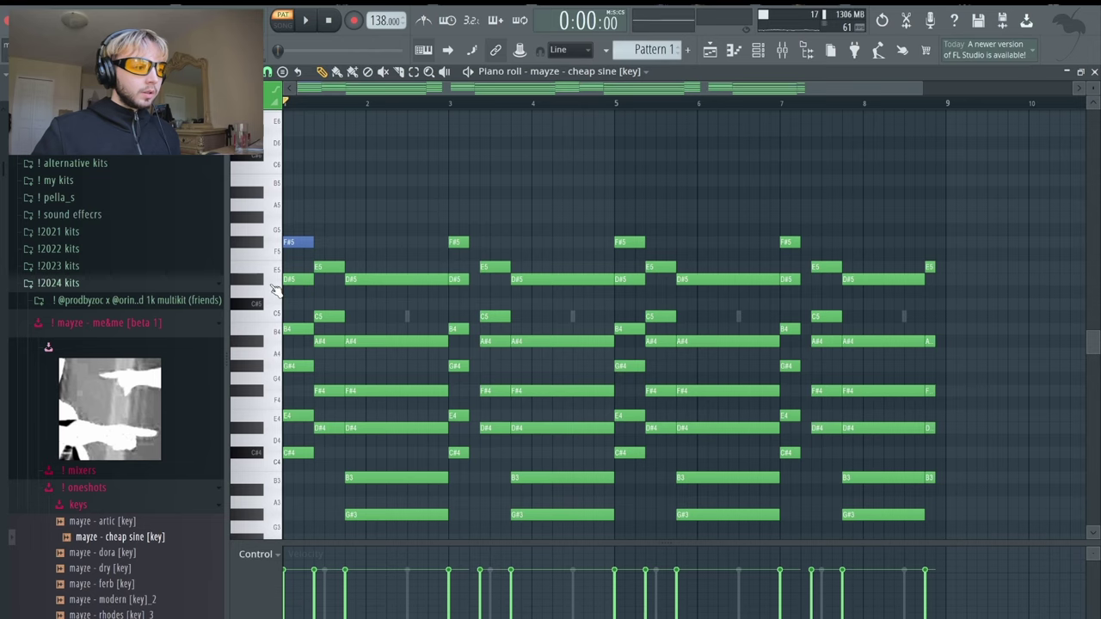
- Add a short C5 slide note in color 5 at the end of the first chord, just before the second chord
scroll(322, 245, "up", 4)
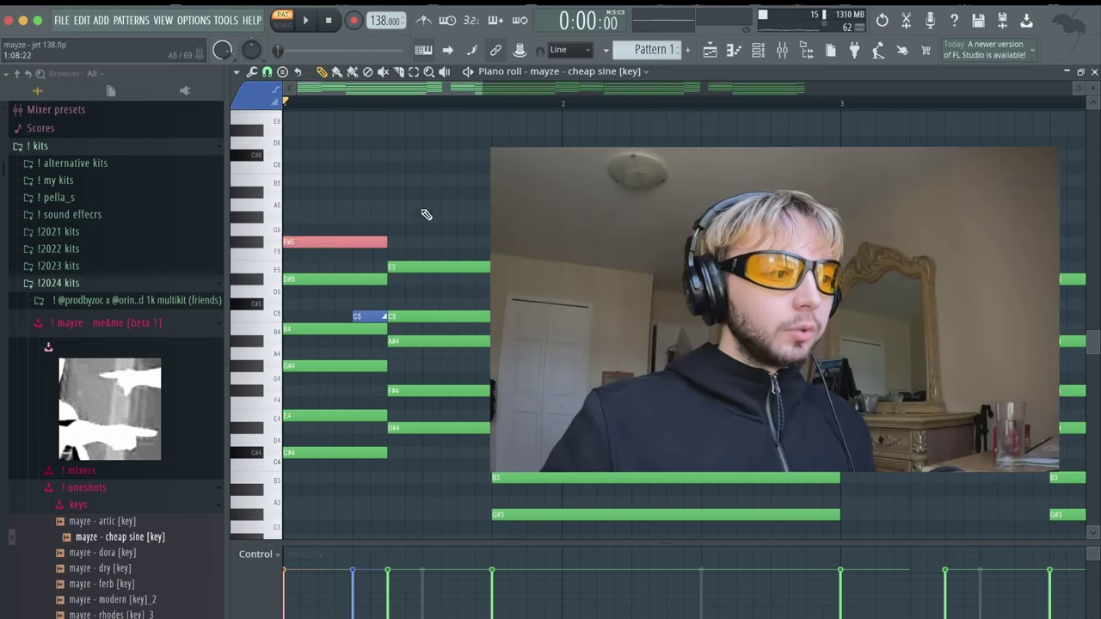
left_click(425, 216, "ctrl")
left_click_drag(355, 213, 355, 242)
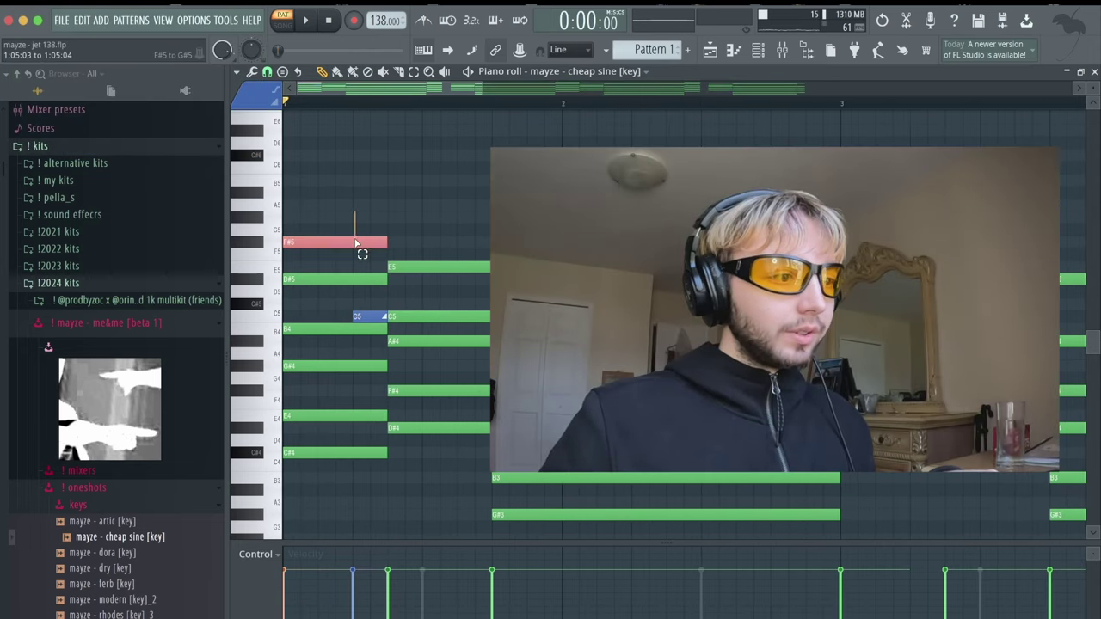
left_click_drag(367, 298, 370, 320)
- Play back the cheap sine pattern and lower the second chord's A#4 note to A4
key("space")
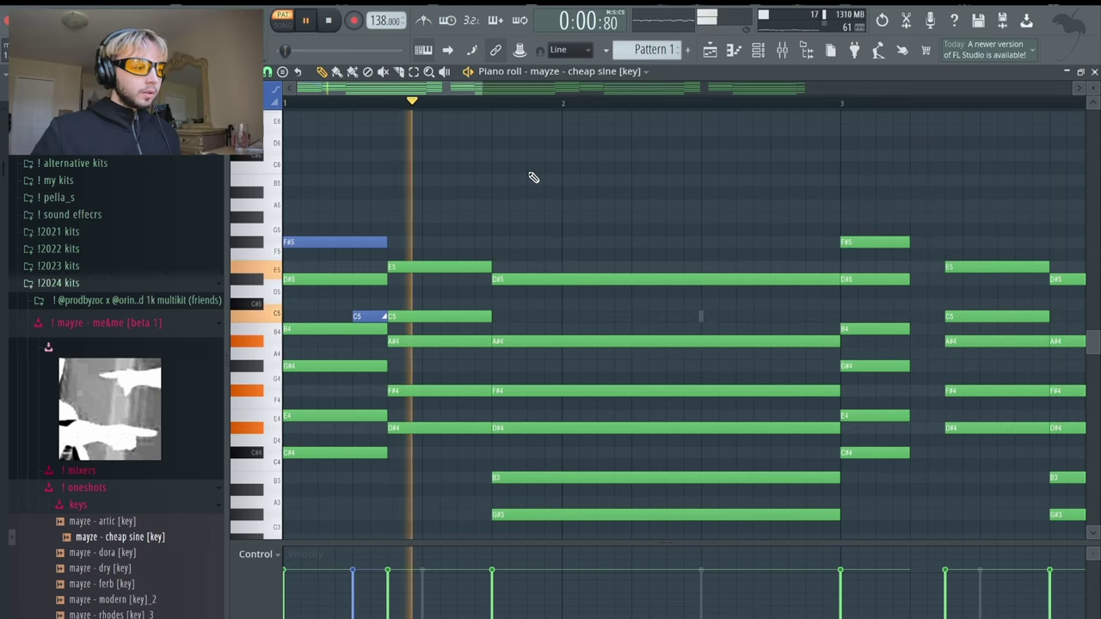
scroll(529, 179, "down", 2)
key("space")
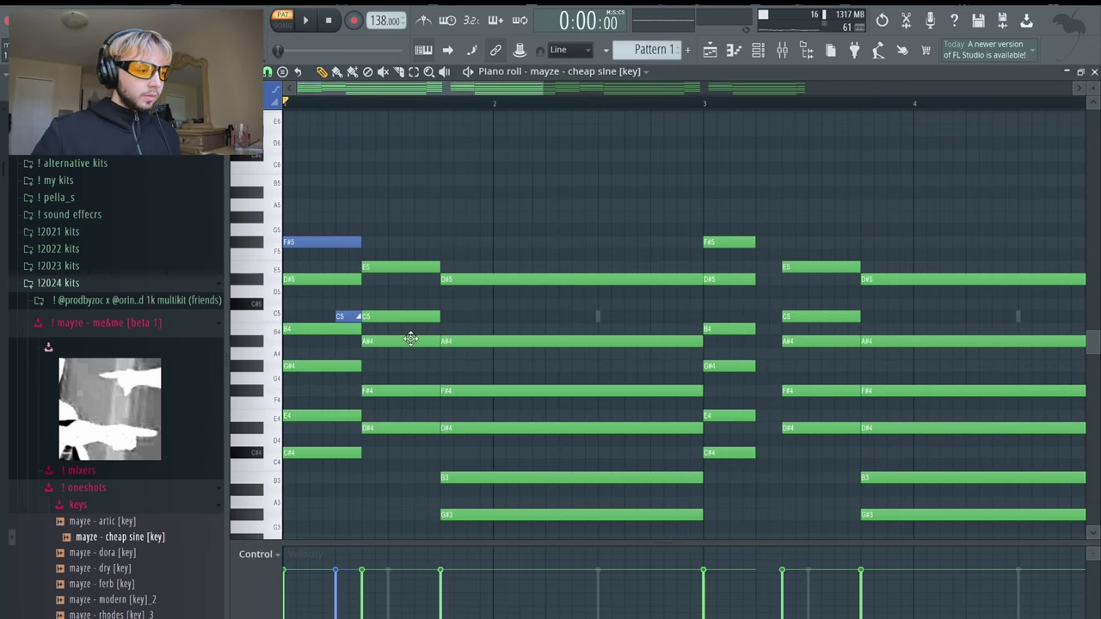
key("space")
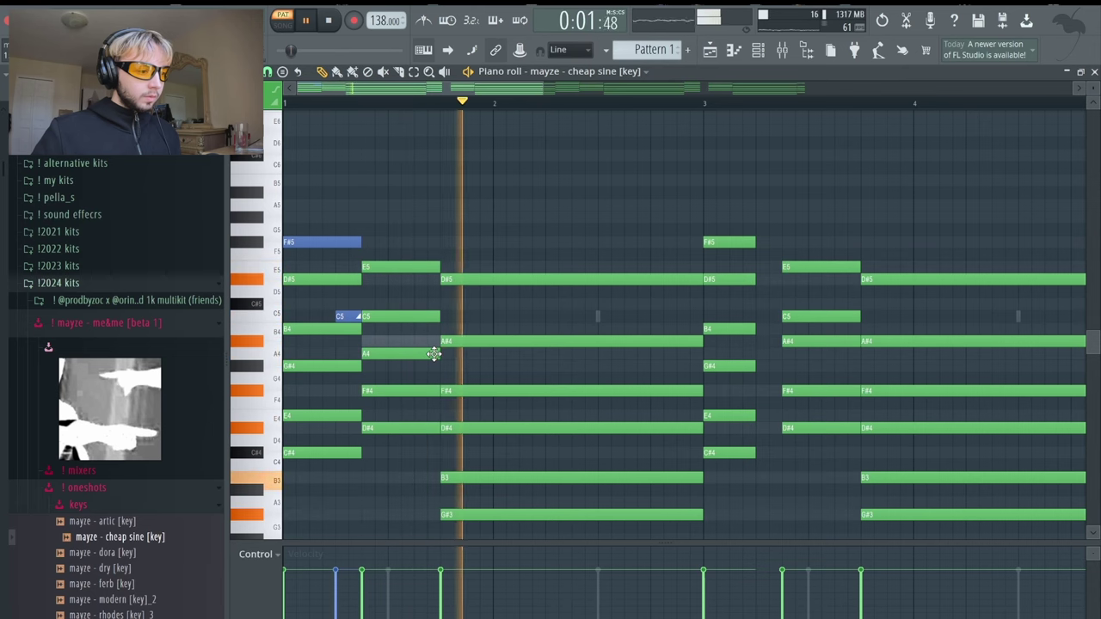
- Lower the short A#4 notes of the chords in bars 3, 5 and 7 to A4
key("space")
scroll(517, 311, "down", 1)
key("space")
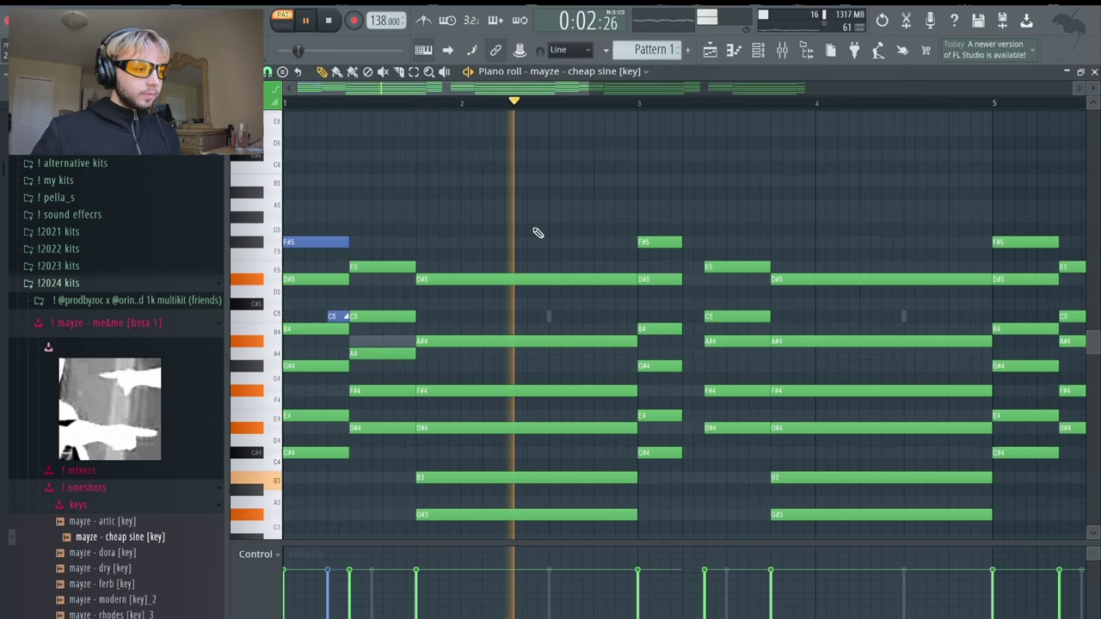
left_click_drag(725, 343, 727, 356)
scroll(727, 356, "down", 3)
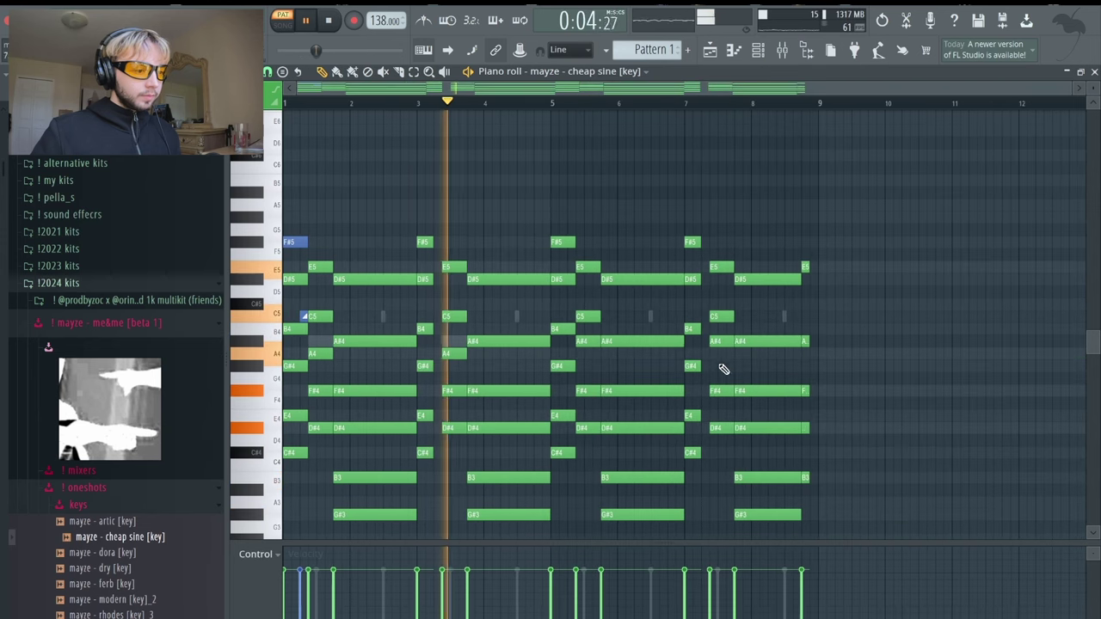
left_click(590, 341, "ctrl")
left_click(721, 342, "ctrl+shift")
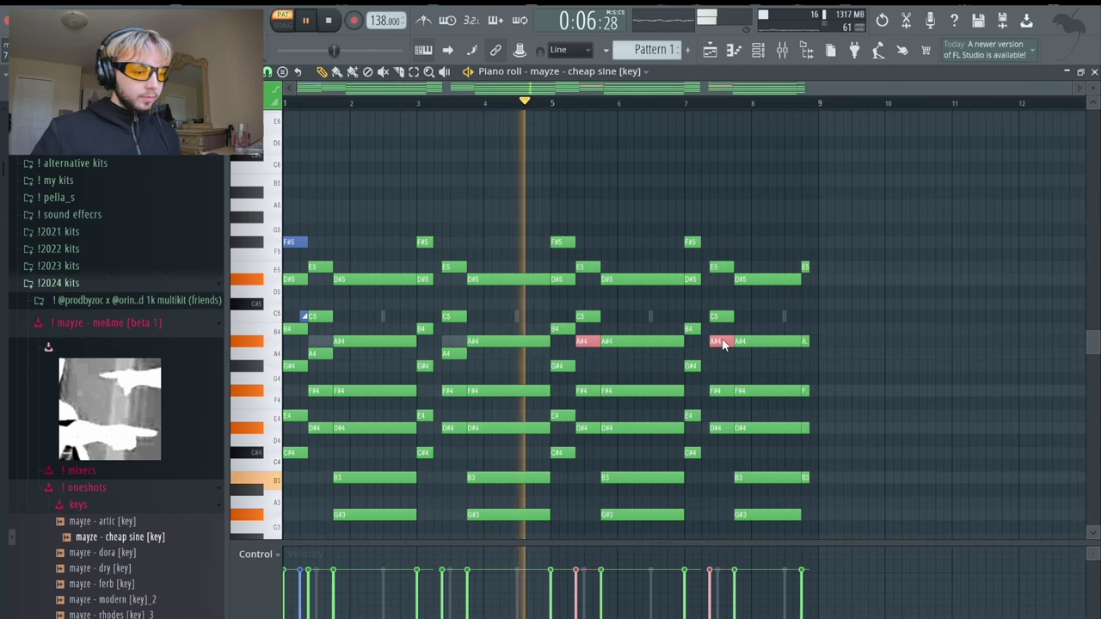
left_click_drag(722, 343, 724, 354)
- Delete the cheap sine notes in bars 5–8 and duplicate the bars 1–4 chords with the C5 slide into their place
left_click(942, 319, "ctrl")
key("ctrl+a")
left_click(917, 320, "ctrl")
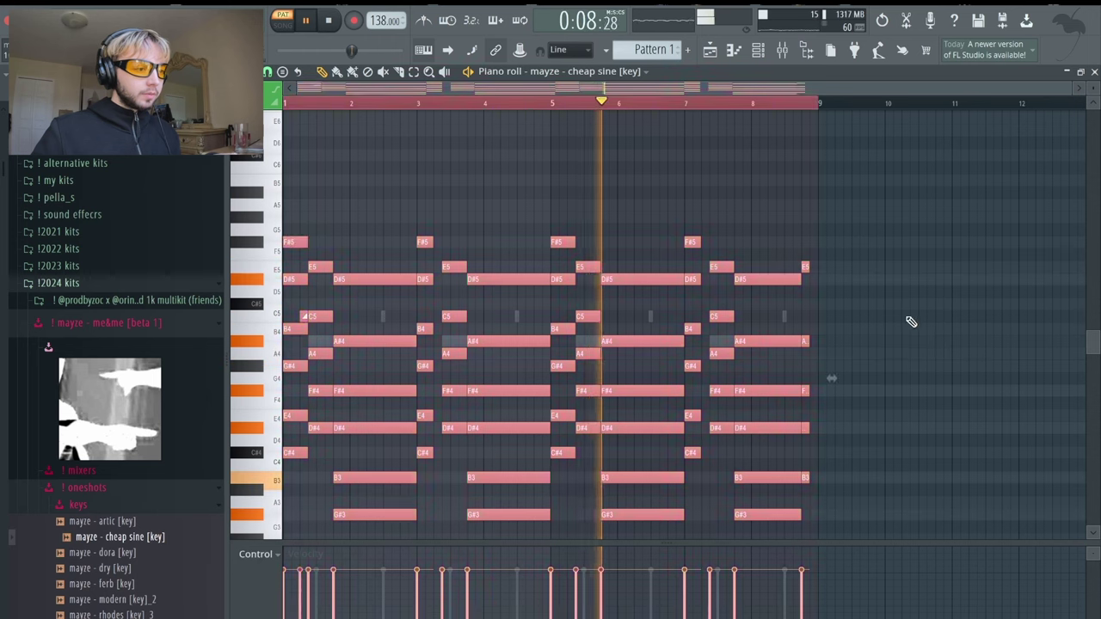
left_click_drag(568, 212, 852, 540)
key("space")
key("Delete")
left_click_drag(614, 517, 283, 108, "ctrl")
key("ctrl+b")
key("ctrl+a")
left_click(654, 184, "ctrl")
- Give the long D#5 note starting in bar 1 the same blue note color as the first F#5 note
double_click(483, 264)
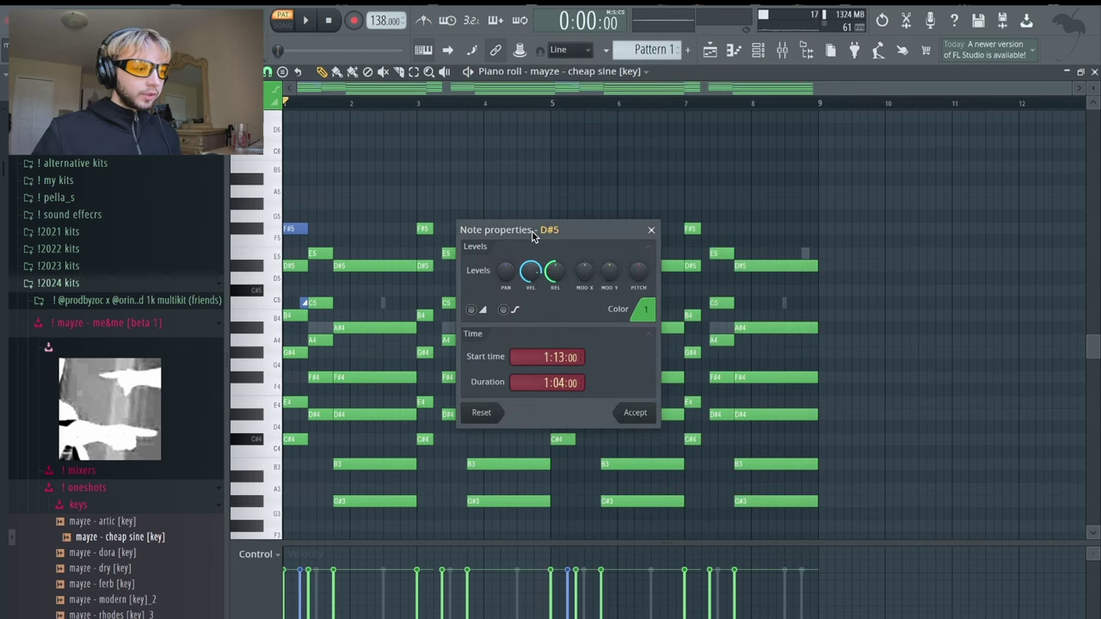
left_click(644, 312)
left_click(675, 331)
left_click(641, 417)
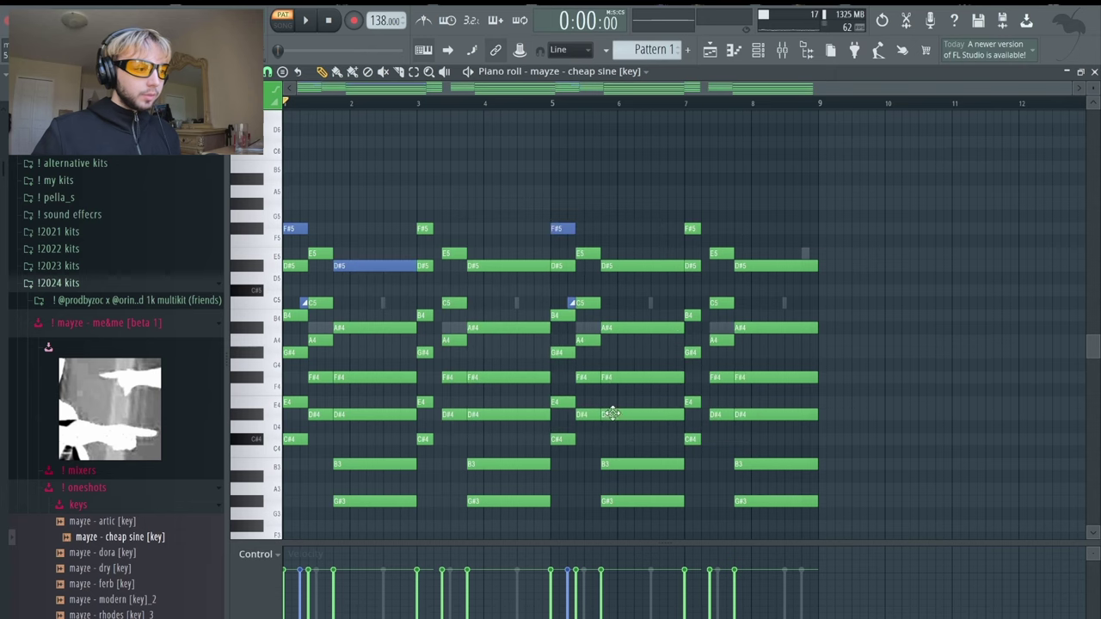
- Add a short F#5 slide note in the same blue color at the end of bar 2, just before the bar 3 chord
scroll(278, 284, "up", 2)
scroll(281, 254, "up", 3)
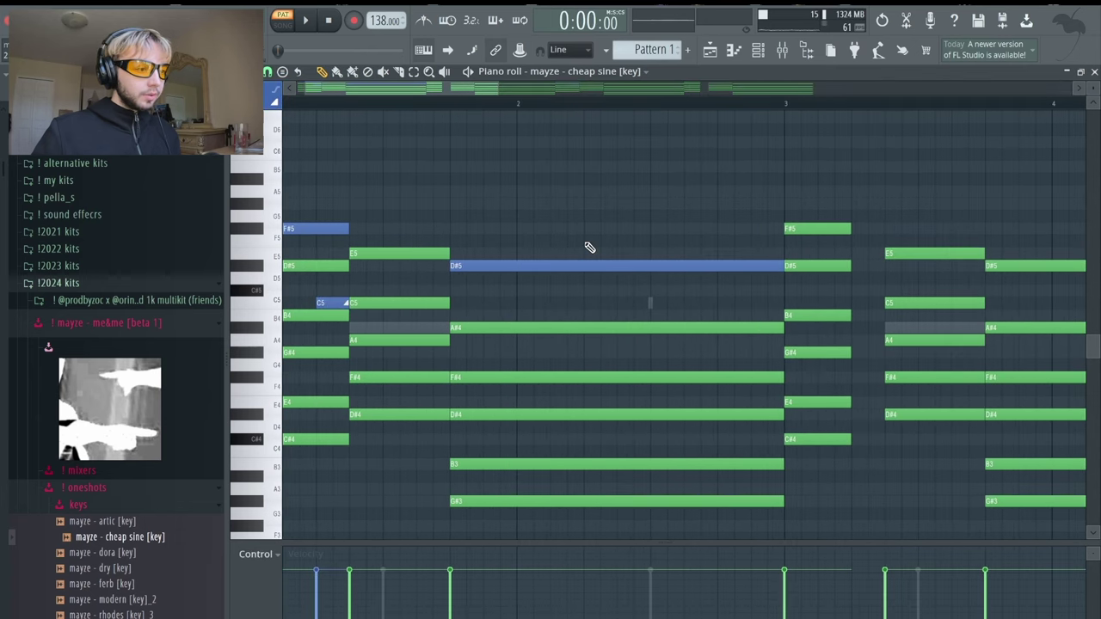
scroll(623, 260, "up", 4)
scroll(594, 249, "down", 8)
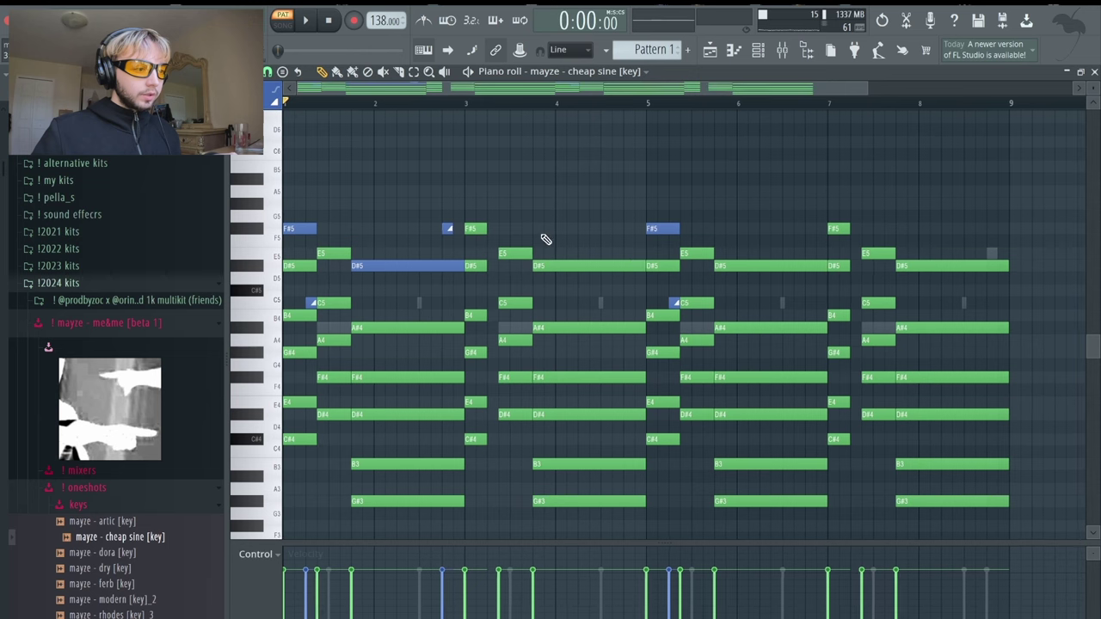
- Raise the velocity of all cheap sine notes to the maximum
key("ctrl+a")
scroll(543, 238, "up", 5)
key("ctrl+d")
- Replace bars 5–8 with a fresh copy of bars 1–4 that includes the F#5 slide, and play the pattern
left_click_drag(660, 181, 1095, 511)
key("Delete")
key("ctrl+a")
scroll(550, 460, "up", 1)
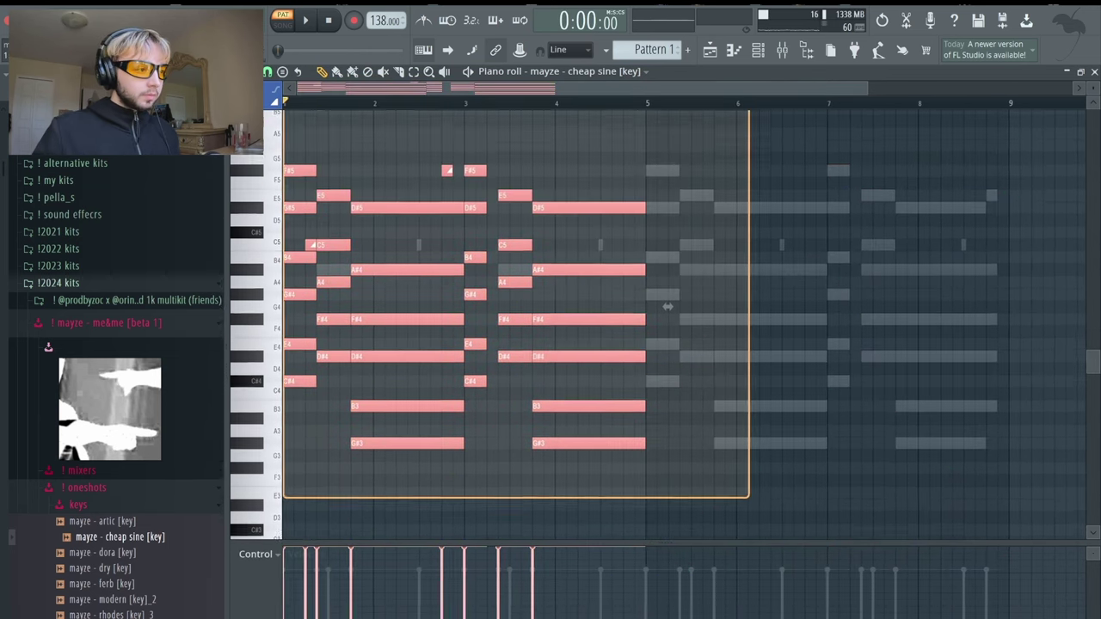
key("ctrl+b")
key("space")
key("ctrl+a")
key("ctrl+d")
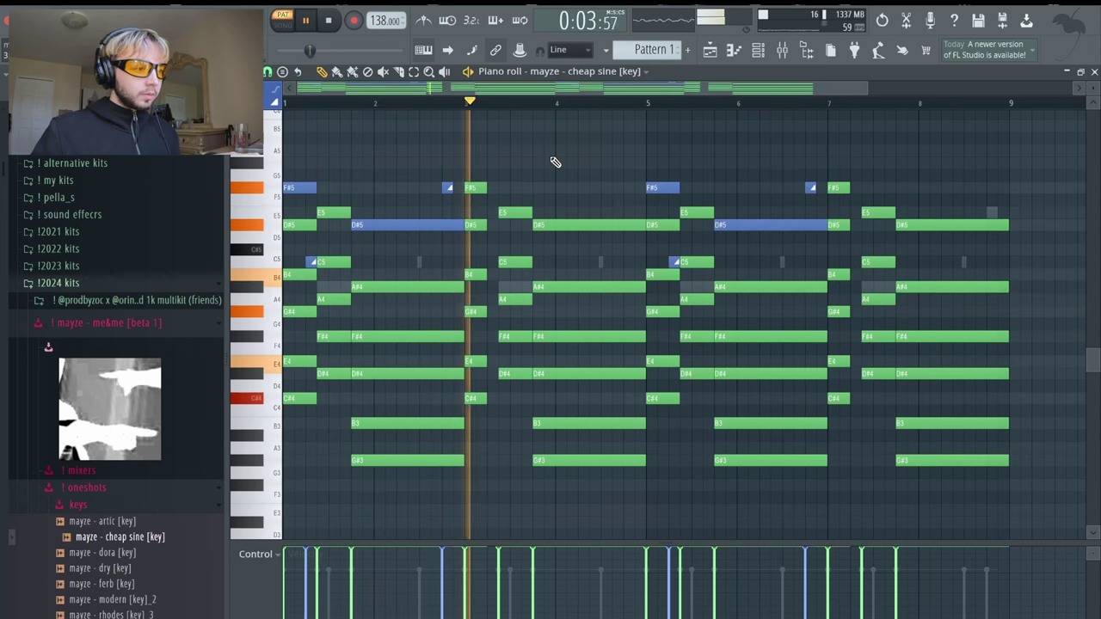
- Try all cheap sine notes an octave lower during playback, and transpose them back up an octave
key("ctrl+a")
key("ctrl+Down")
key("space")
key("space")
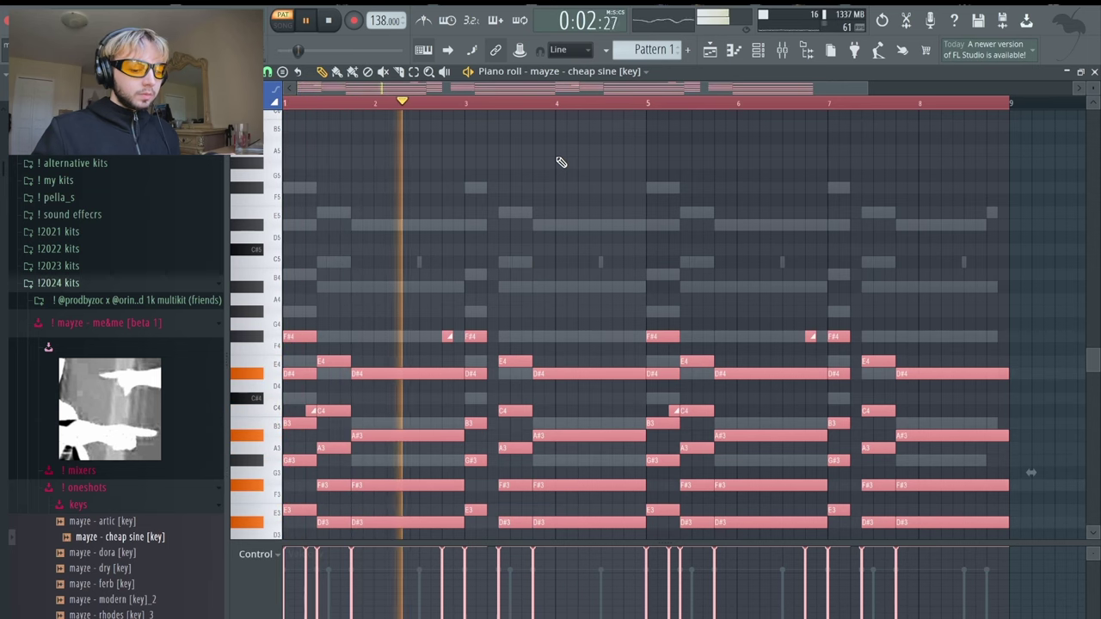
key("ctrl+Up")
key("space")
key("space")
left_click(584, 163, "ctrl")
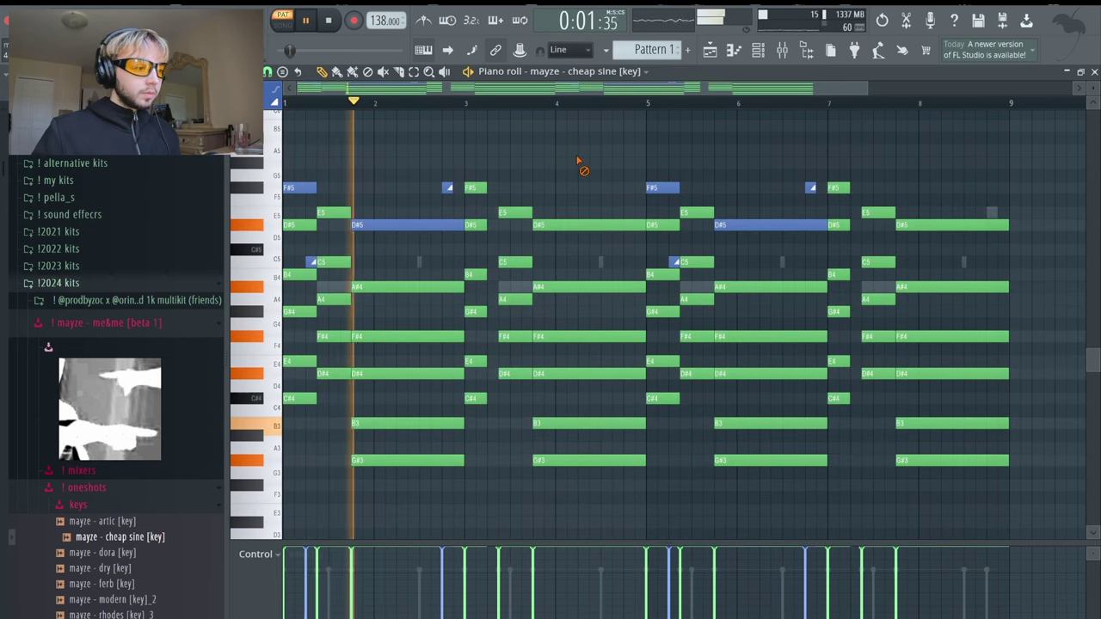
- In the FabFilter Twin 2 channel, lower the short A#4 chord notes in bars 1, 3, 5 and 7 to A4
key("space")
left_click(596, 72)
left_click(624, 139)
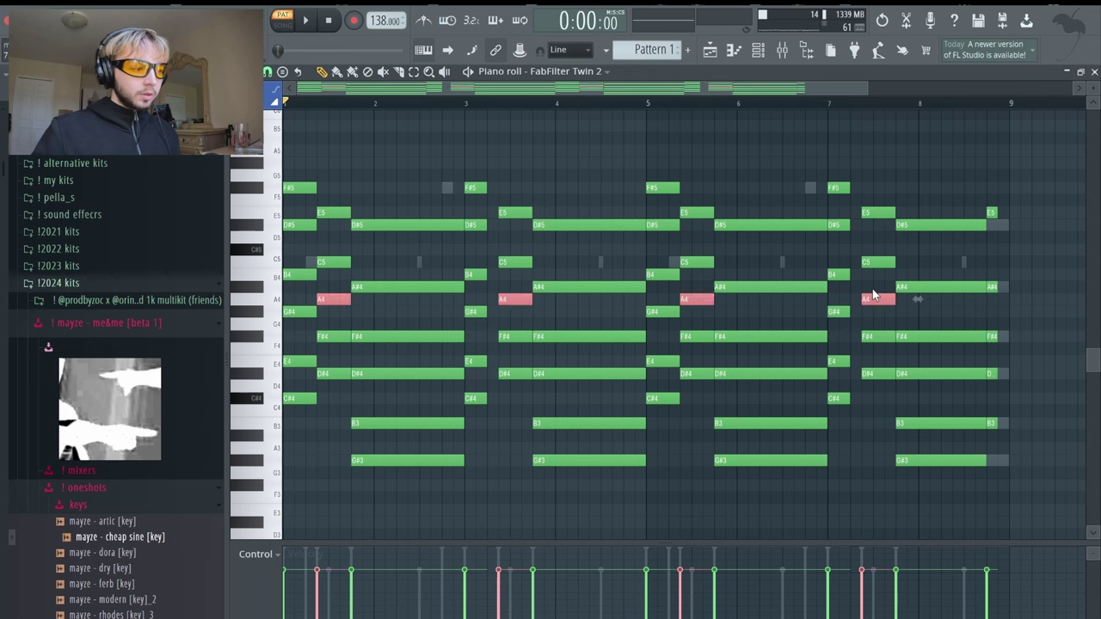
- Route the FabFilter Twin 2 channel to mixer track 1 and the cheap sine channel to mixer track 2
left_click(761, 54)
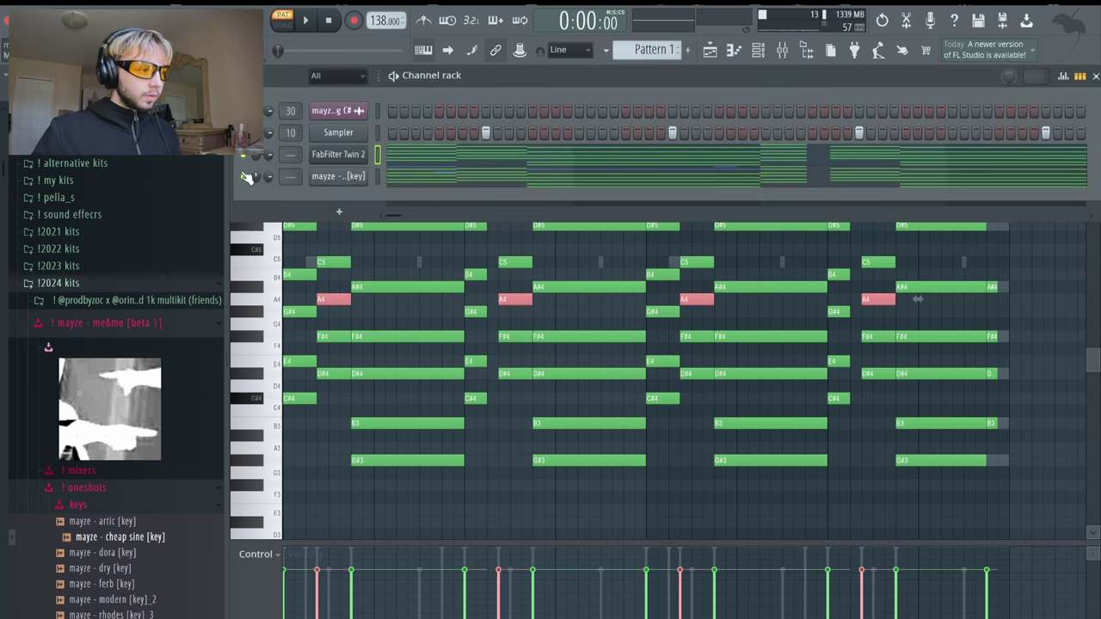
key("space")
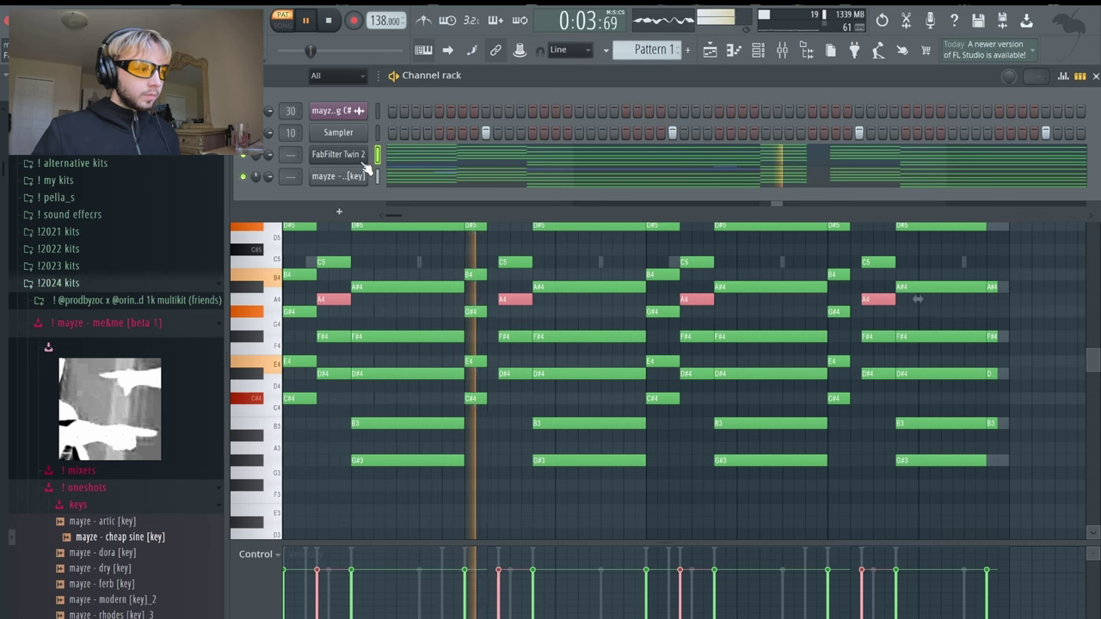
left_click_drag(291, 154, 291, 169)
key("space")
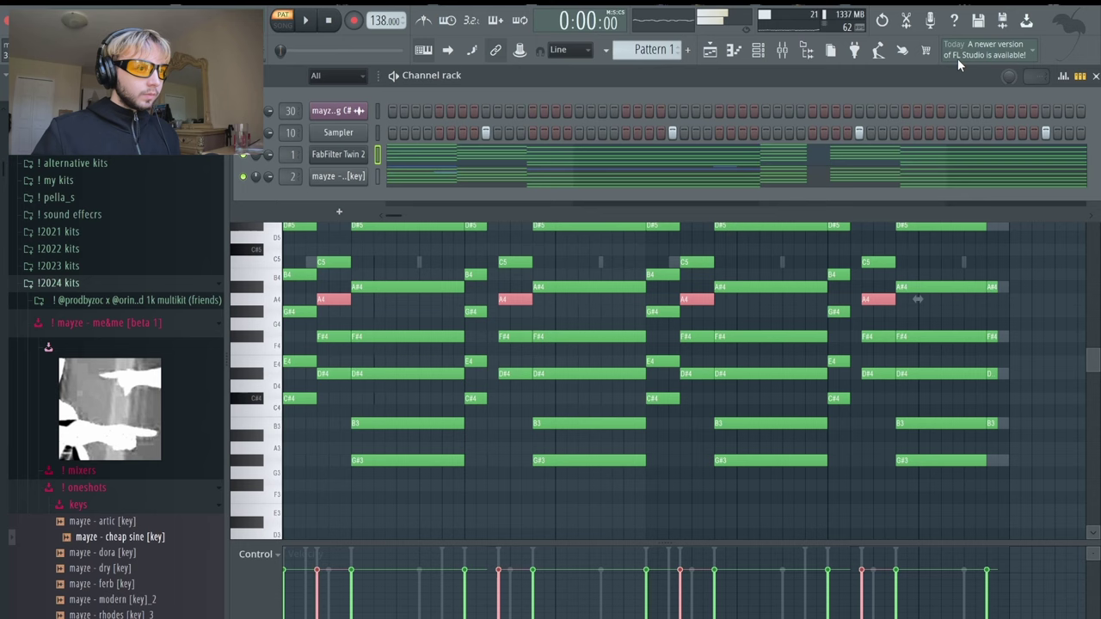
- Set the Insert 1 equalizer to -18 dB at 195 Hz, -11.4 dB at 2.6 kHz and -7 dB at 8 kHz
left_click(805, 51)
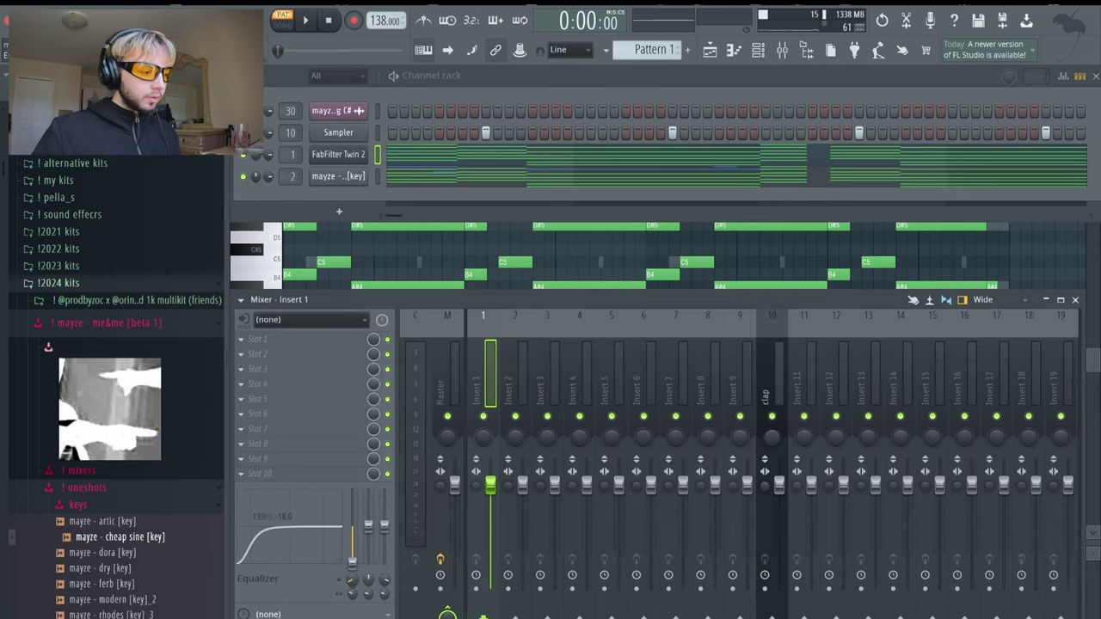
key("space")
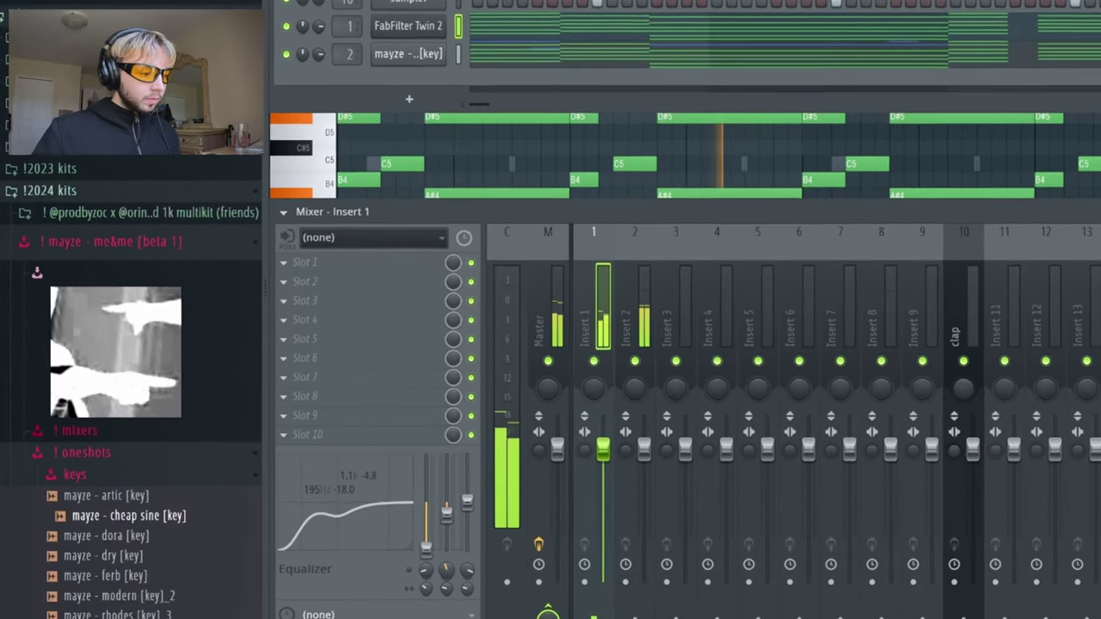
left_click_drag(440, 516, 548, 499)
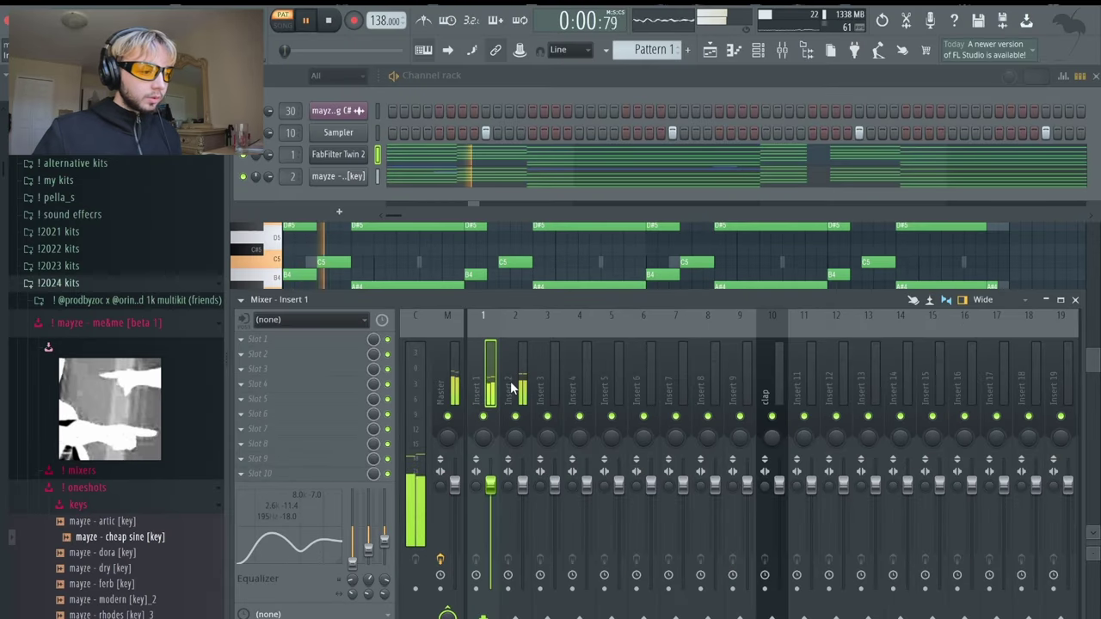
- Set the Insert 2 equalizer to -18 dB at 90 Hz and -6 dB at 5.6 kHz, and stop playback
left_click(513, 389)
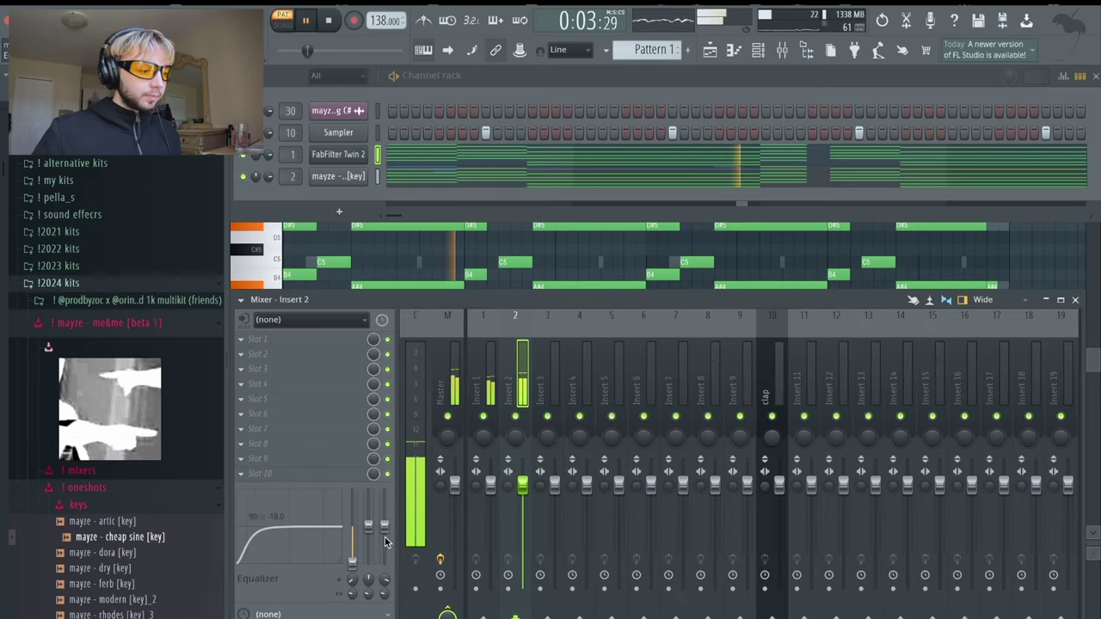
left_click_drag(385, 555, 384, 545)
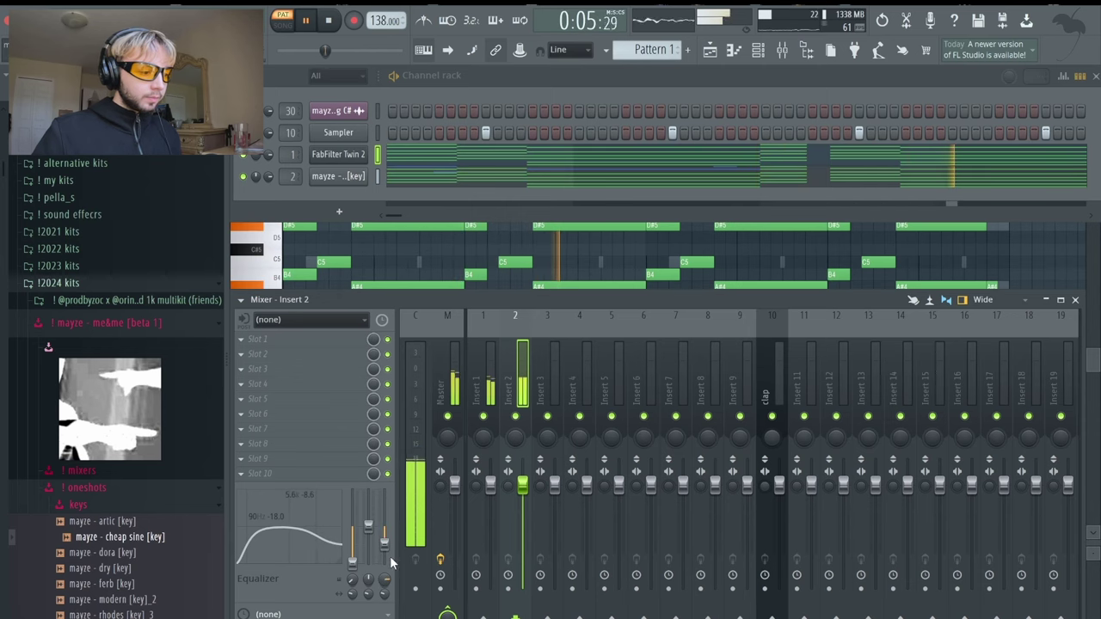
right_click(345, 177)
left_click(330, 193)
key("space")
- Add a second FabFilter Twin 2 channel and load the lead - 1v1 preset from the mayze - twin bank
left_click(339, 210)
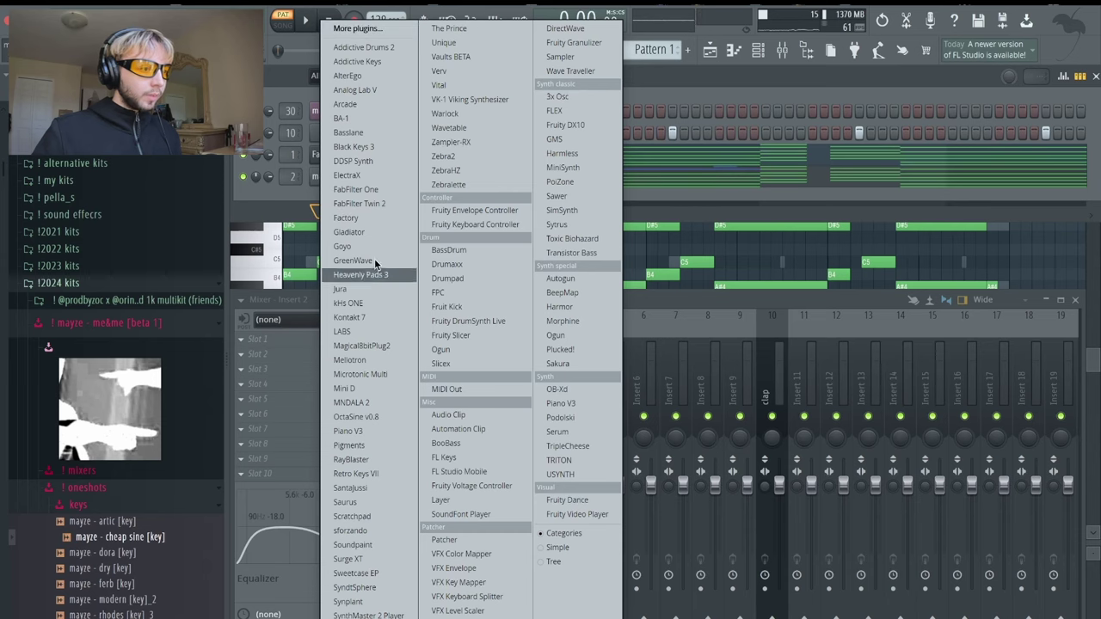
left_click(365, 191)
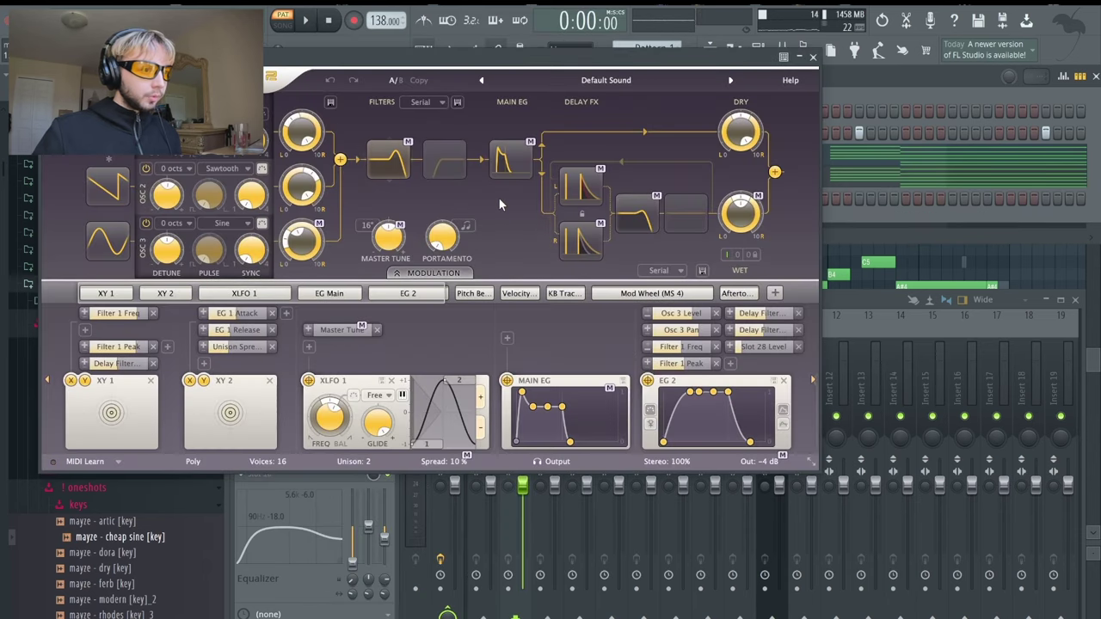
left_click(605, 82)
mouse_move(594, 276)
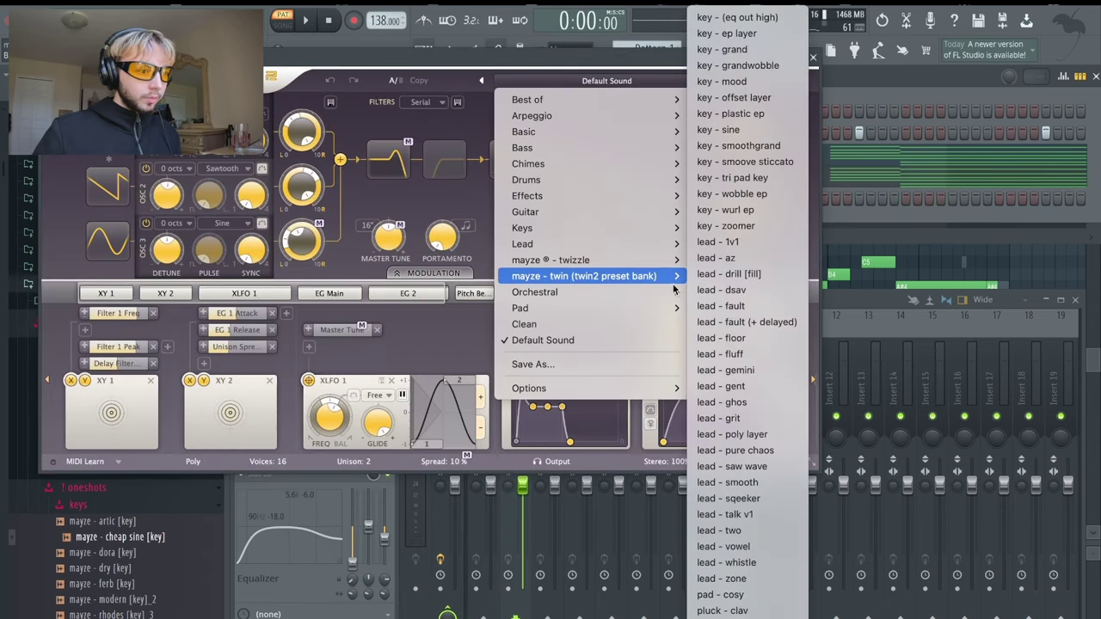
left_click(757, 242)
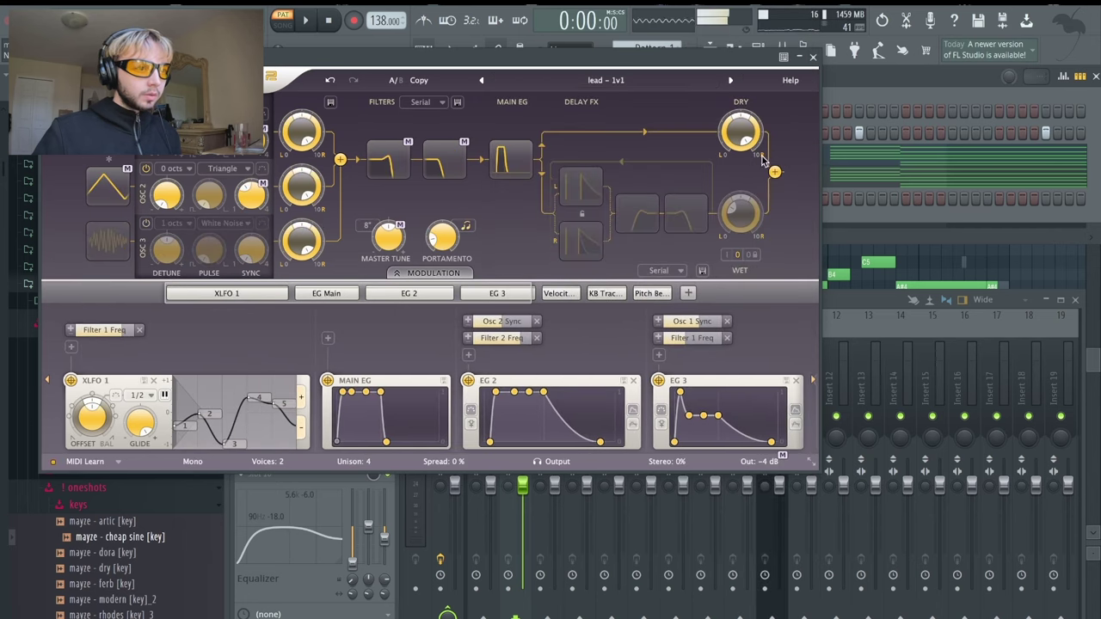
left_click(814, 57)
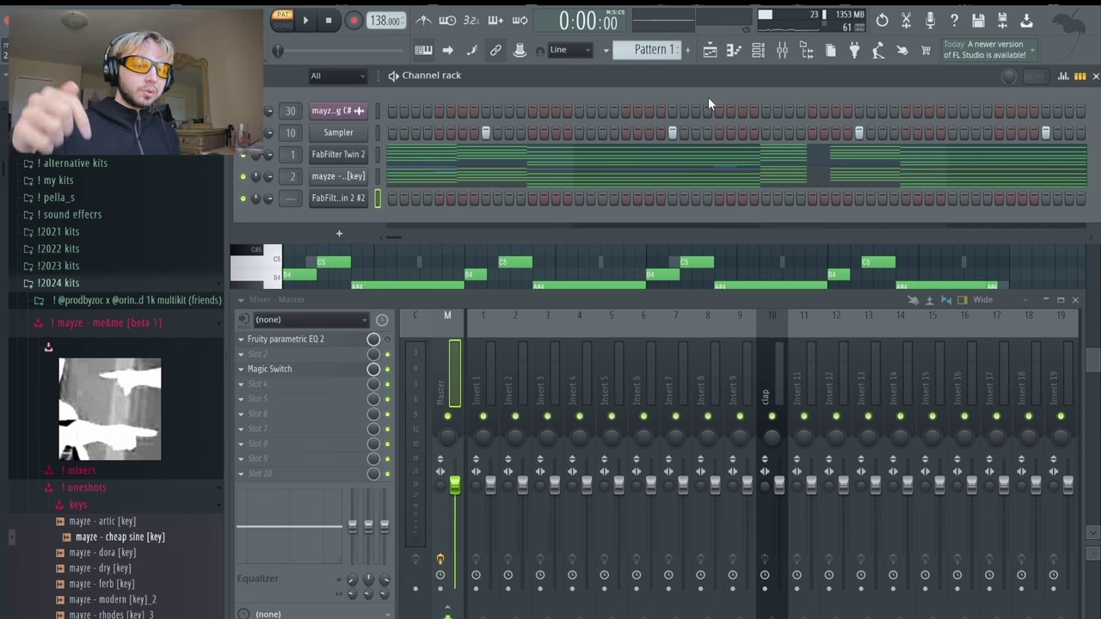
- Write a lead motif of D#5, E5, B4 and C#5 notes in bar 1 of FabFilter Twin 2 #2 and copy it to bar 3
left_click(734, 49)
key("space")
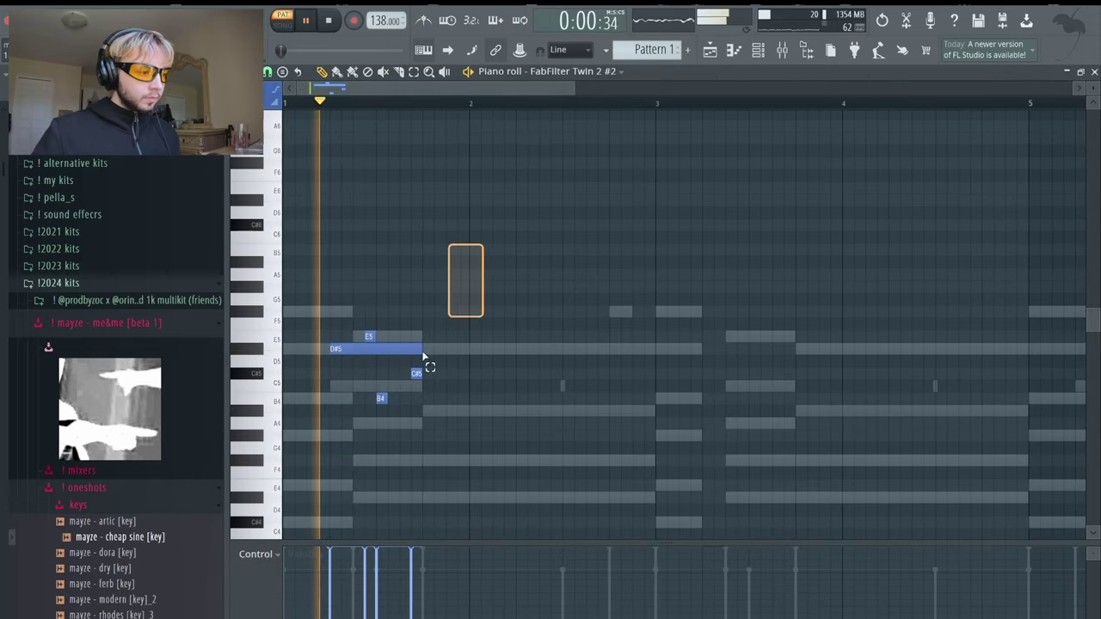
key("ctrl+a")
left_click_drag(383, 370, 768, 371)
left_click(827, 439, "ctrl")
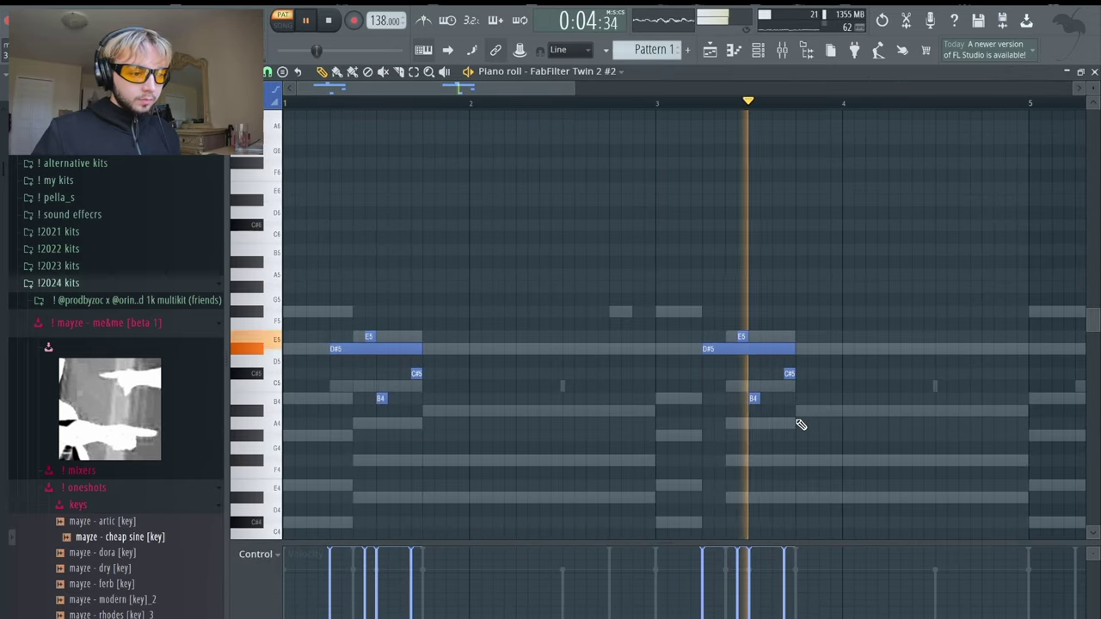
- Try short B4 and D#5 notes after the bar 3 motif, listen to them, and delete both
key("space")
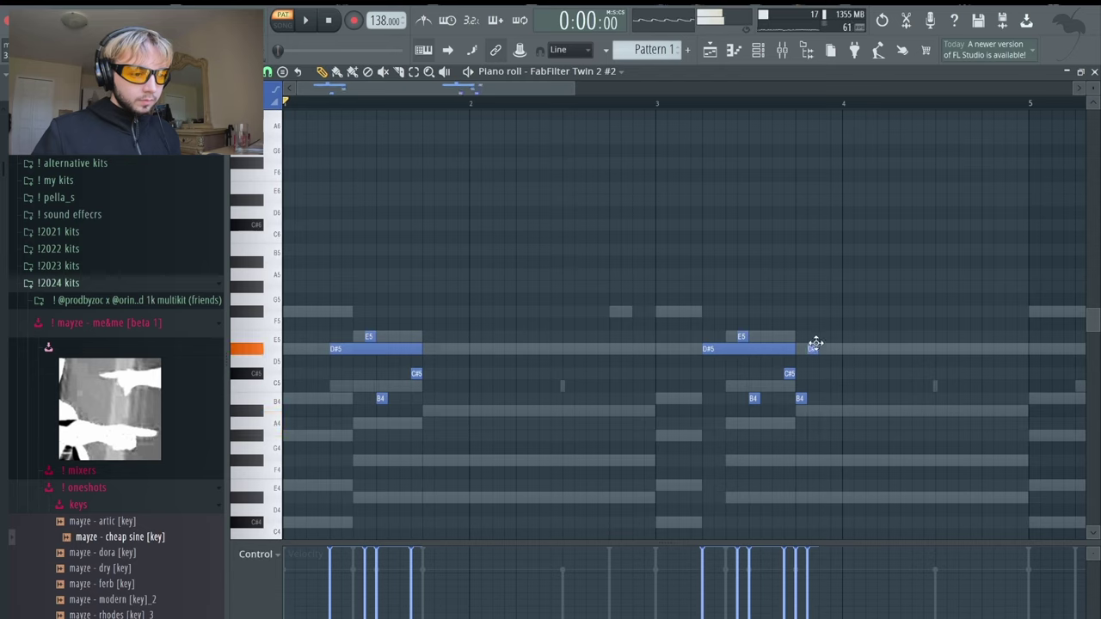
key("space")
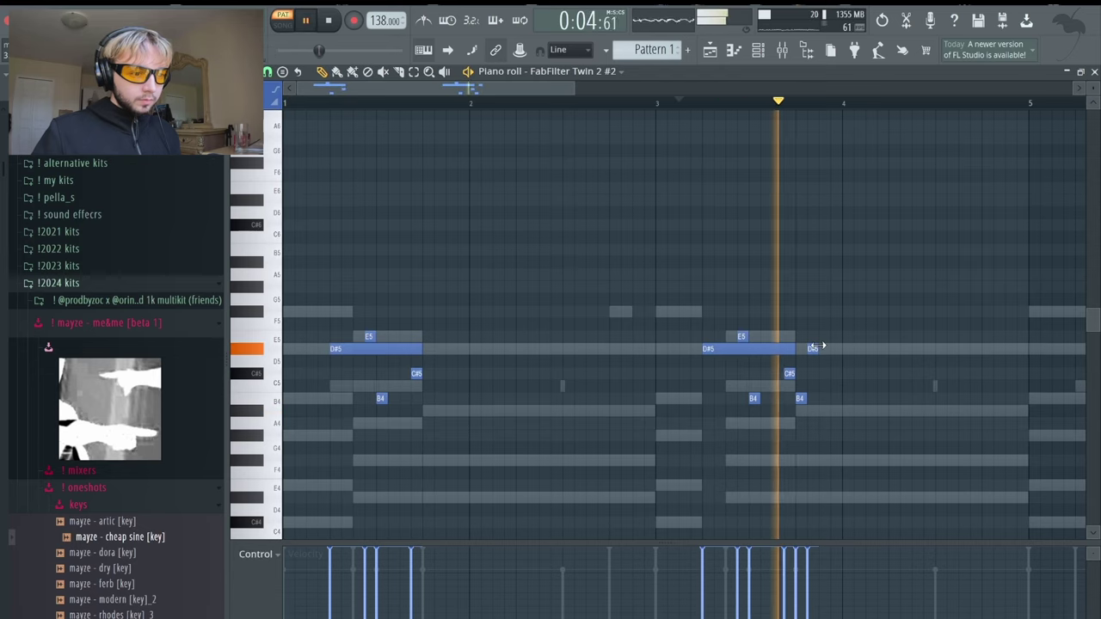
right_click(813, 348)
right_click(802, 398)
key("space")
key("space")
- Copy the two lead motifs from bars 1–4 into bars 5–8
scroll(731, 411, "down", 2)
key("ctrl+a")
left_click_drag(794, 441, 183, 237)
left_click_drag(348, 352, 851, 387)
scroll(799, 257, "down", 2)
key("ctrl+d")
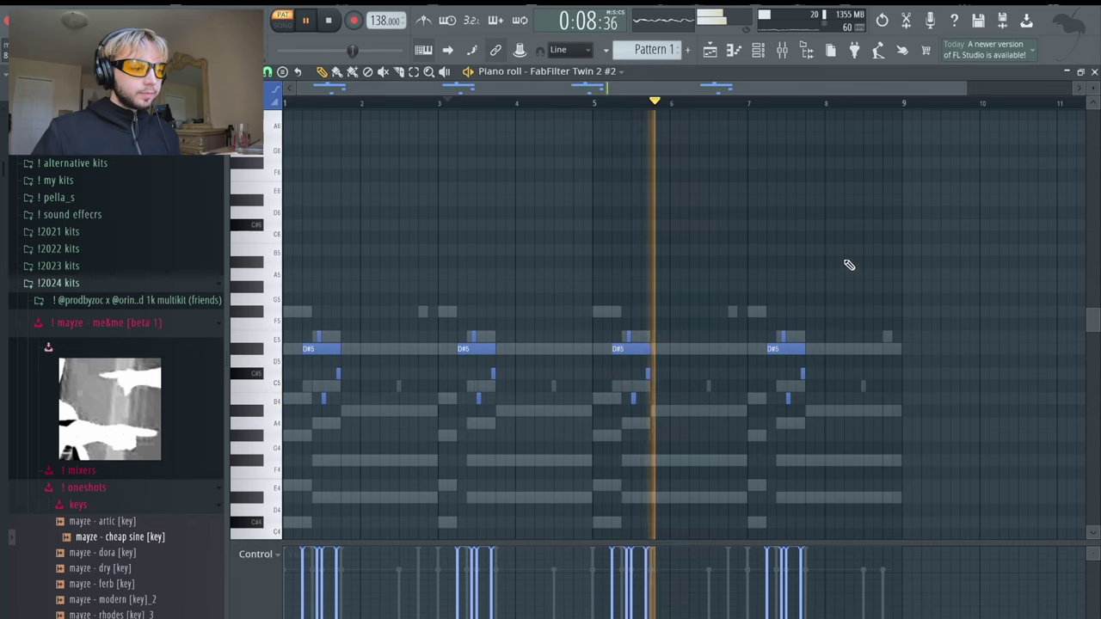
left_click(1095, 73)
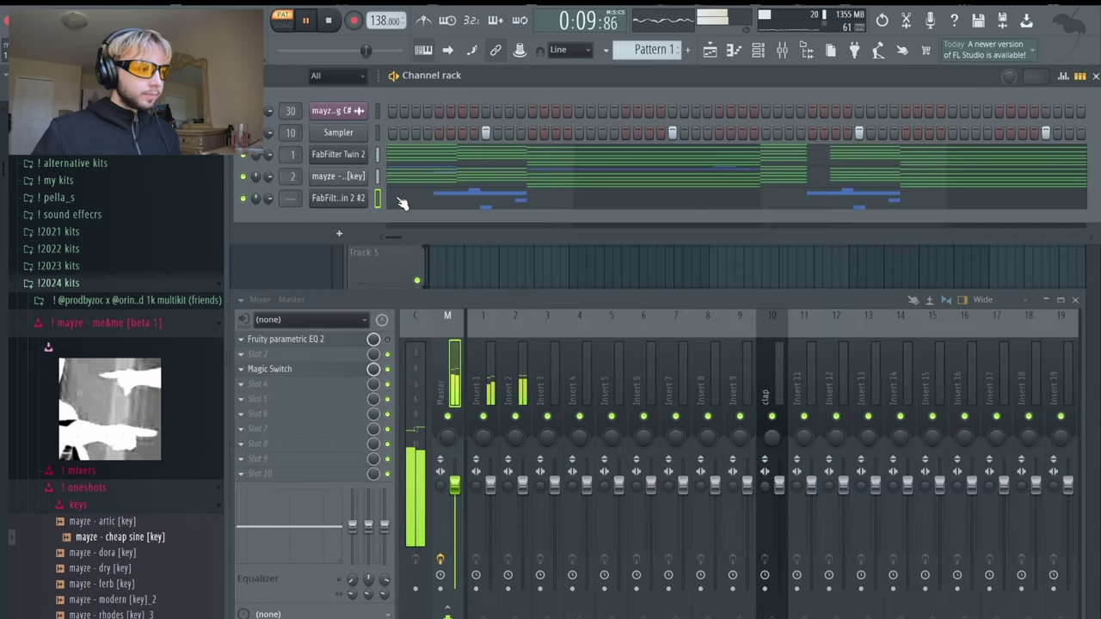
- Clone the FabFilter Twin 2 #2 channel and load the lead - floor preset from the mayze - twin bank in the copy
right_click(346, 199)
left_click(421, 331)
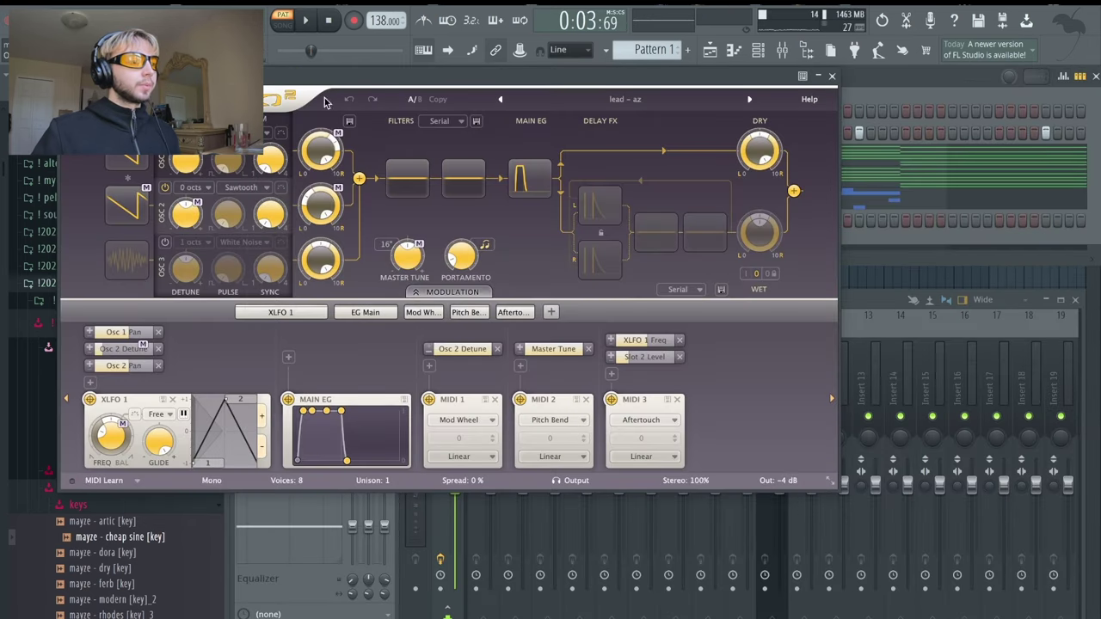
left_click(587, 103)
mouse_move(620, 295)
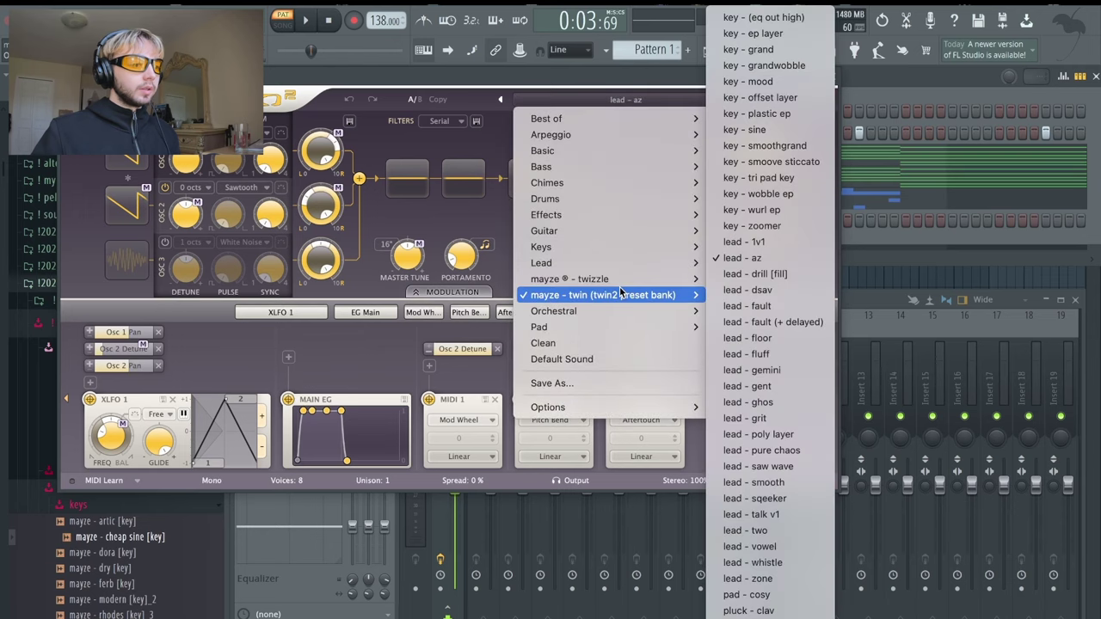
left_click(747, 338)
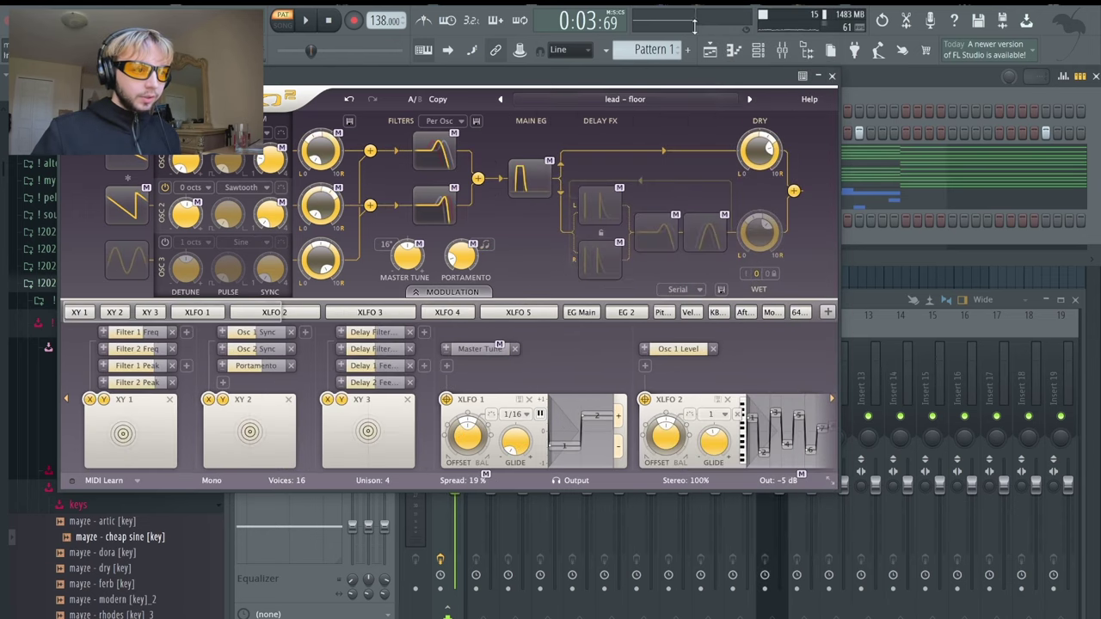
- Place a half-bar A#4 note in the second half of bar 2 of FabFilter Twin 2 #3 and listen to it
left_click(831, 78)
left_click(734, 51)
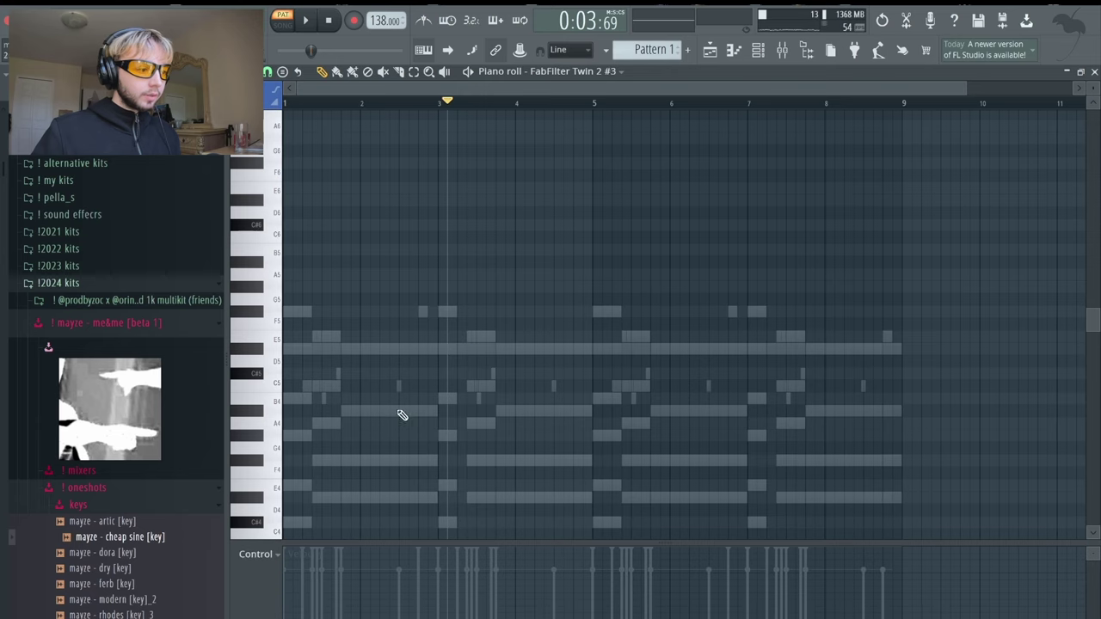
scroll(318, 426, "up", 3)
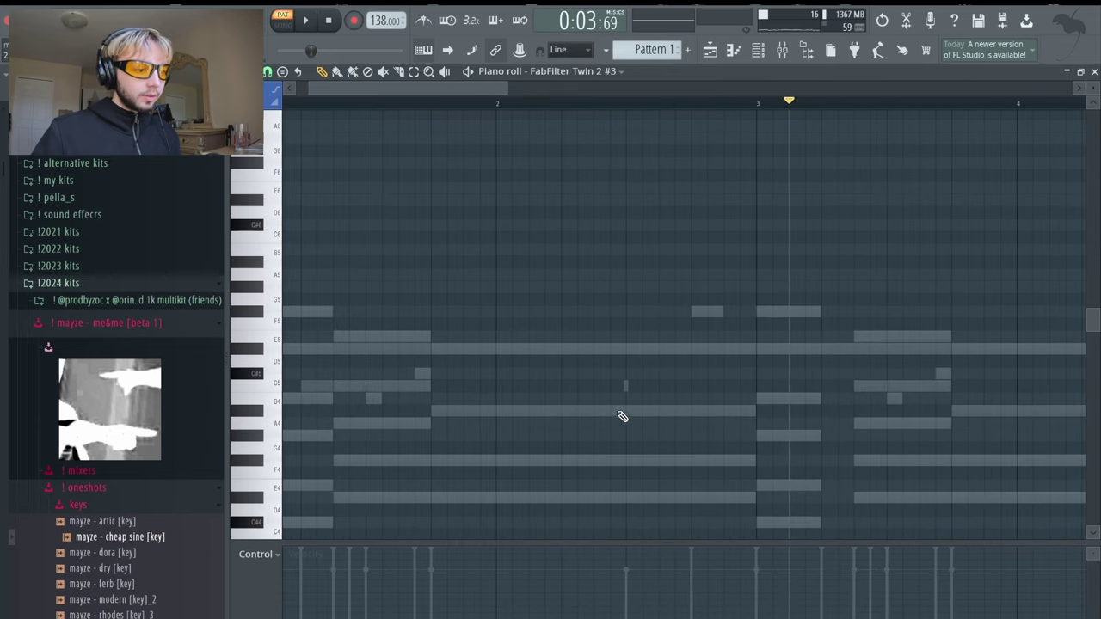
key("ctrl+a")
key("ctrl+d")
key("space")
scroll(759, 256, "down", 2)
key("space")
key("ctrl+a")
left_click(687, 345, "ctrl")
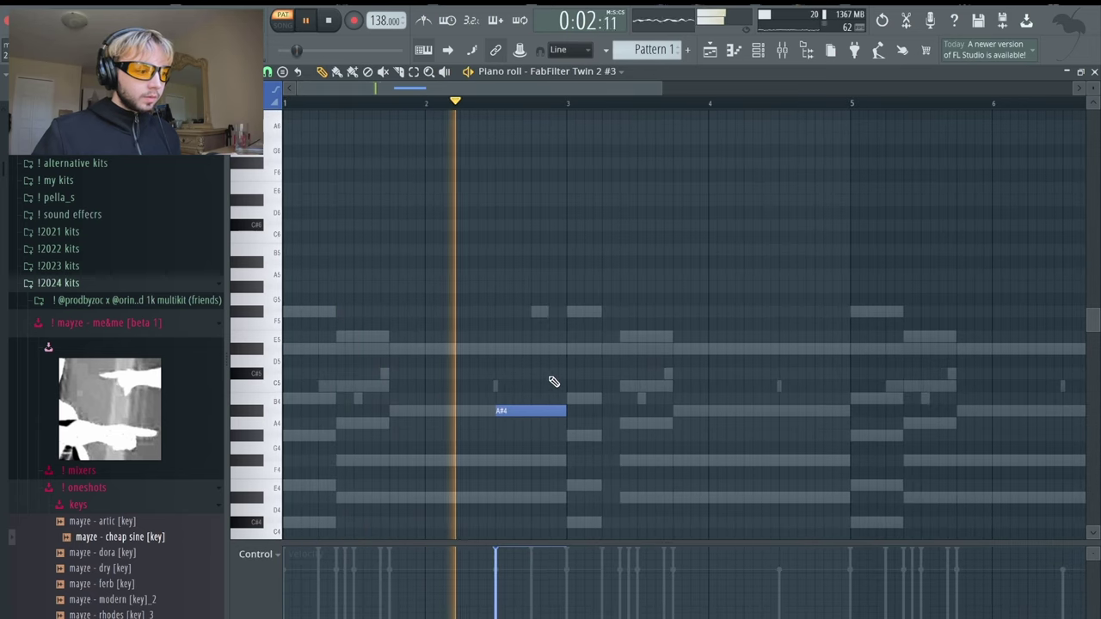
- Move the bar 2 note up to D#5 and add a matching half-bar D#5 in the second half of bar 4
key("ctrl+a")
key("ctrl+d")
key("space")
left_click_drag(518, 410, 526, 356)
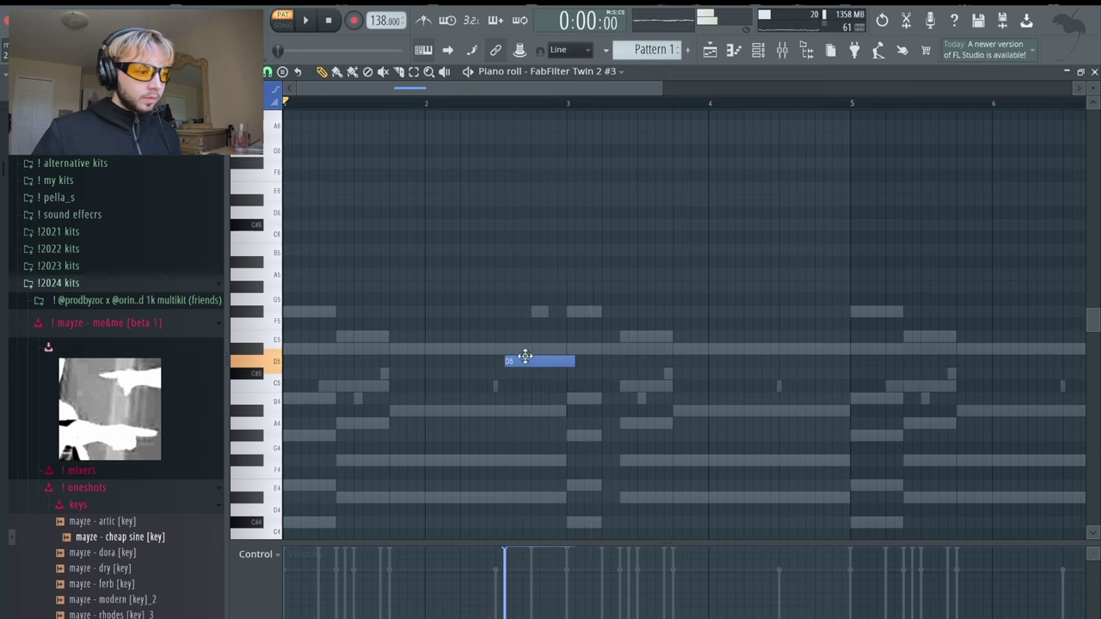
key("space")
left_click(785, 348)
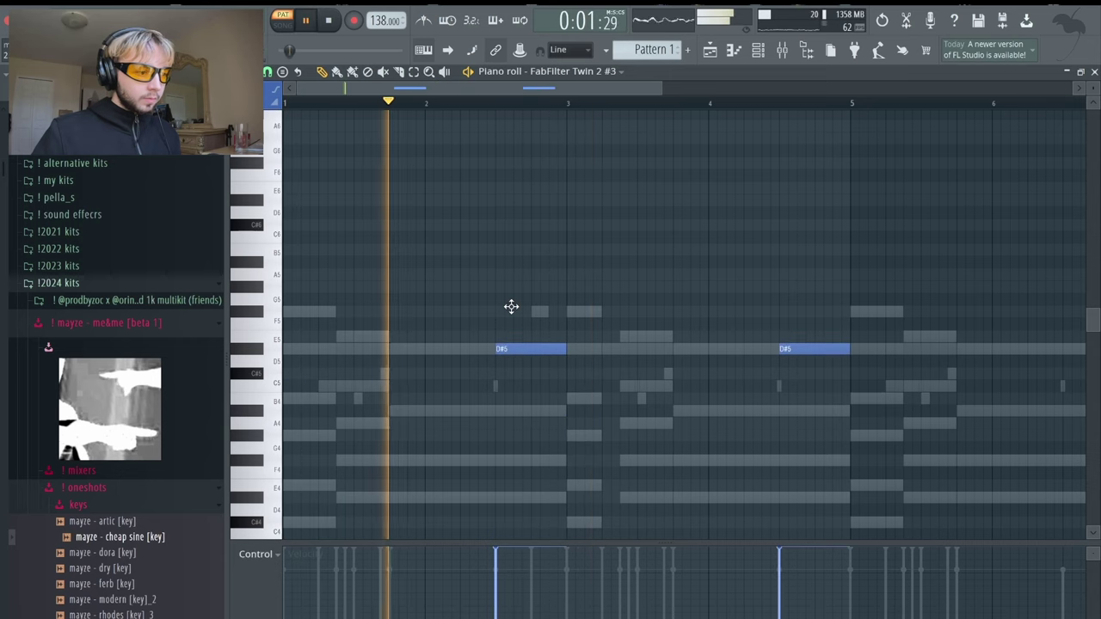
- Try a second note over the bar 2 D#5 at E5, B4 and A#4, listen to it, and delete it
left_click(508, 312)
left_click_drag(577, 313, 536, 336)
key("space")
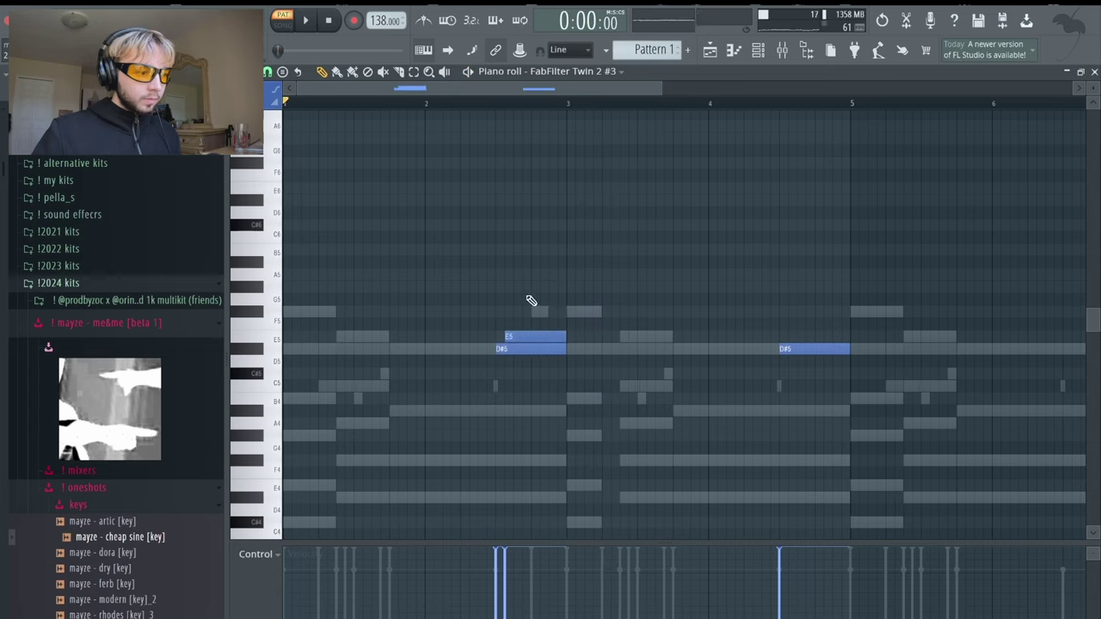
left_click_drag(526, 392, 524, 405)
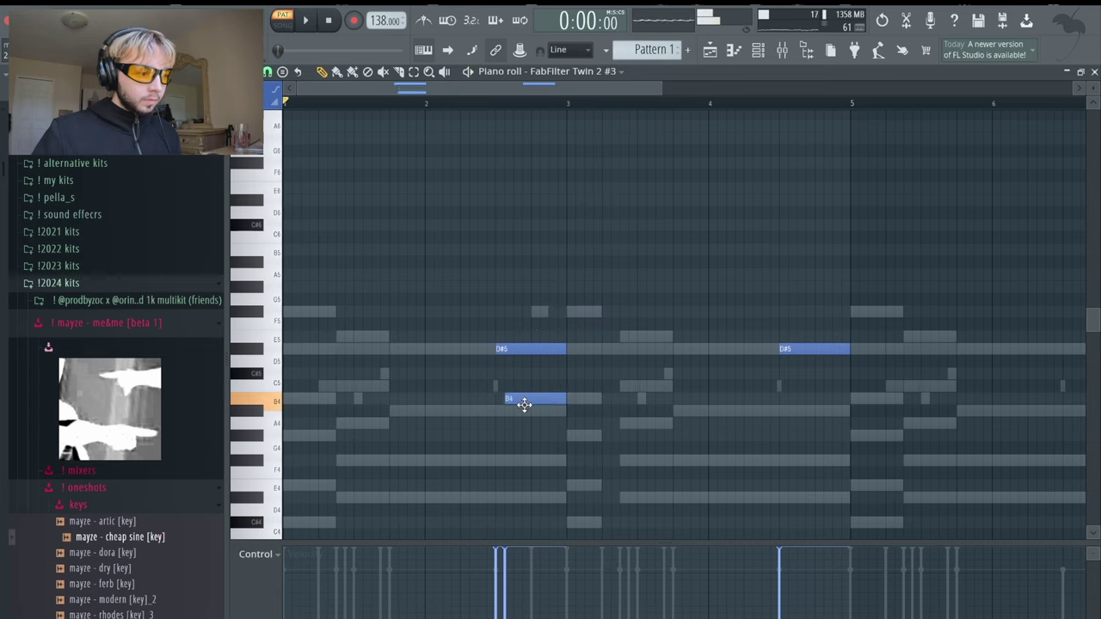
key("space")
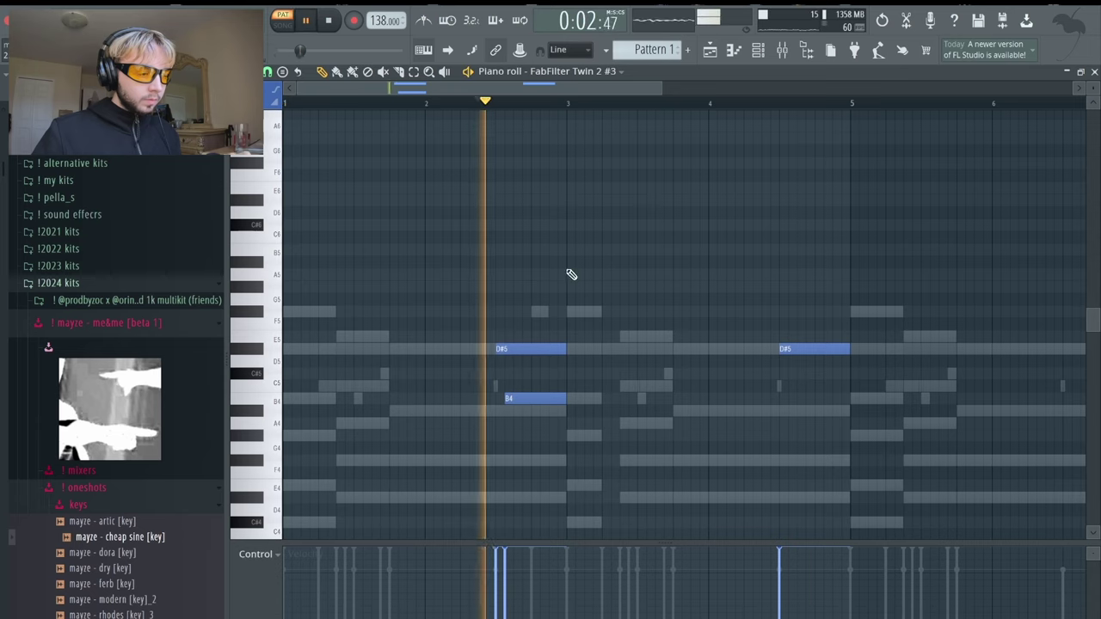
left_click_drag(541, 406, 533, 418)
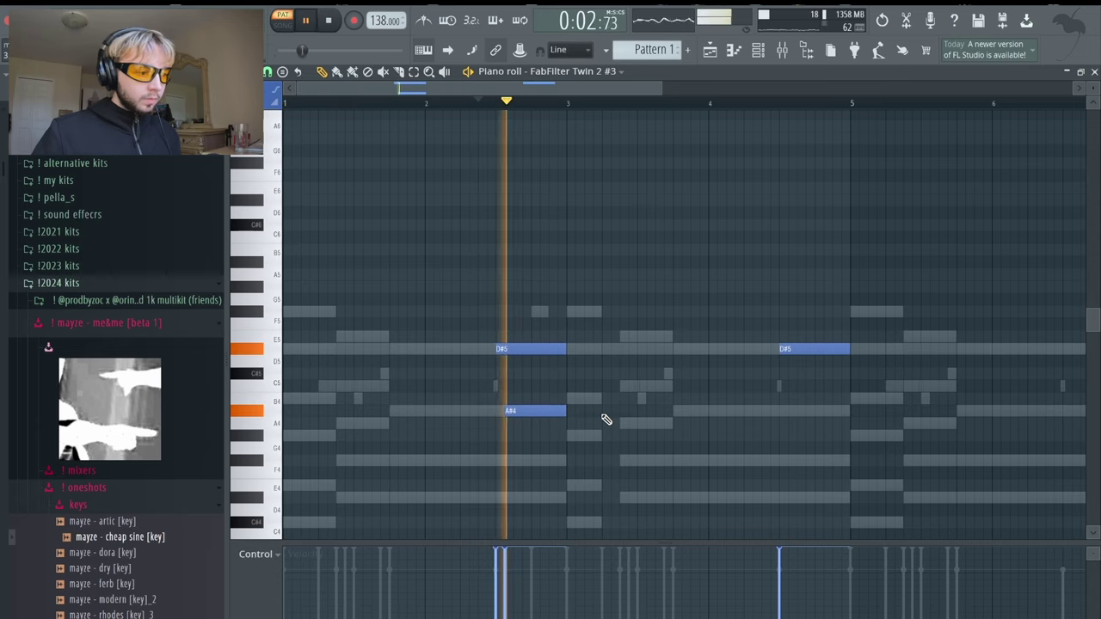
right_click(559, 413)
key("space")
key("space")
- Copy the two D#5 notes from bars 1–4 into bars 5–8
scroll(694, 385, "down", 1)
key("ctrl+a")
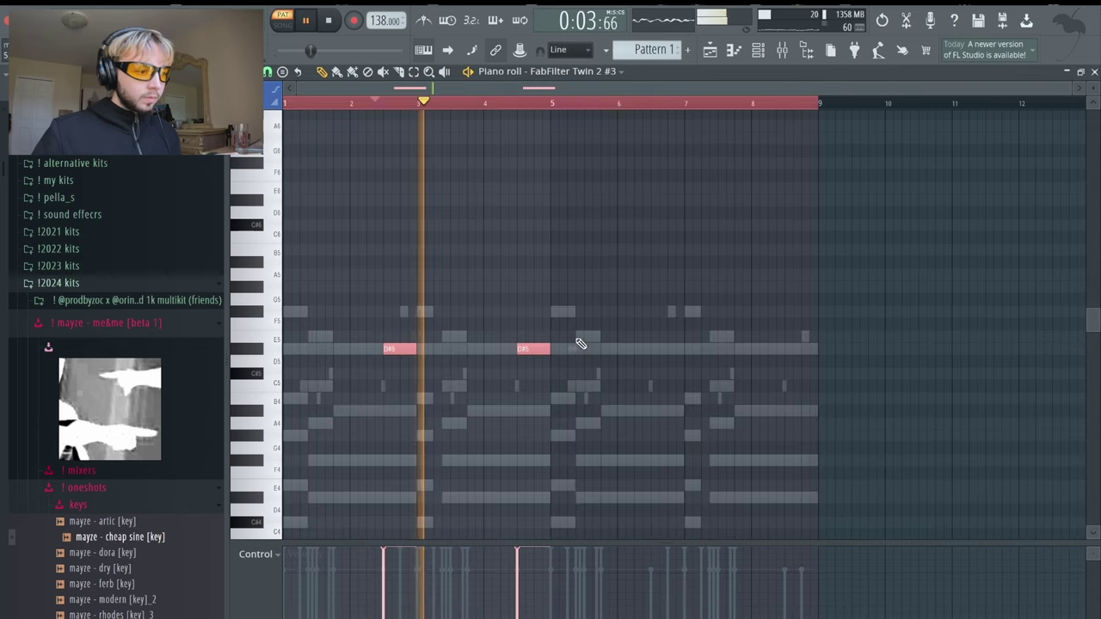
key("ctrl+b")
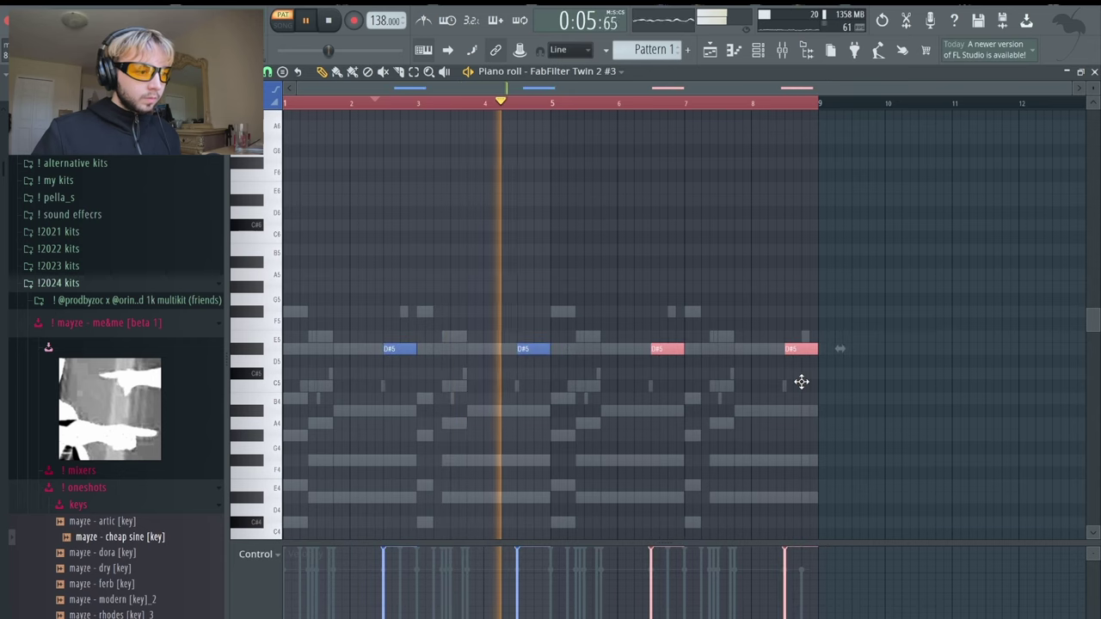
left_click(728, 423)
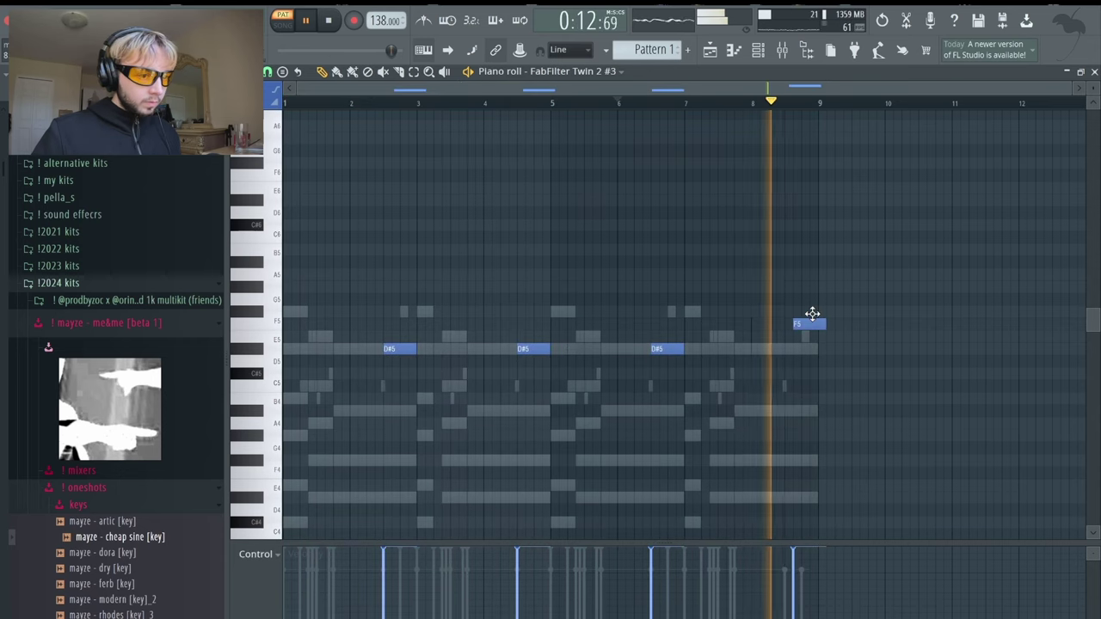
- Try the bar 8 note at F#5, listen to it, and move it back to D#5
left_click_drag(813, 314, 804, 302)
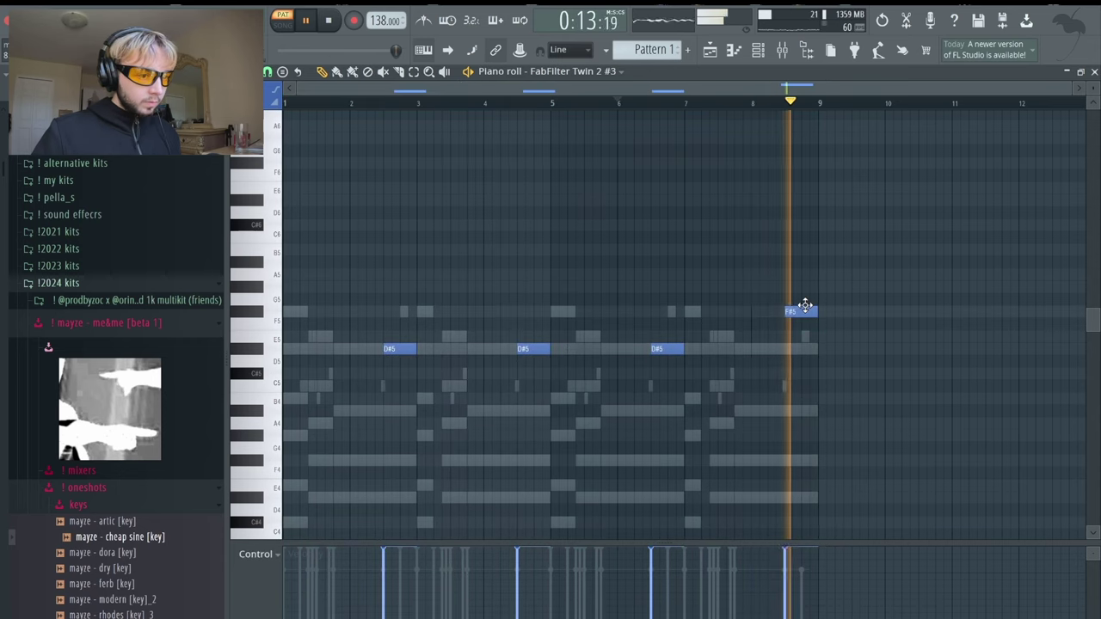
key("space")
key("space")
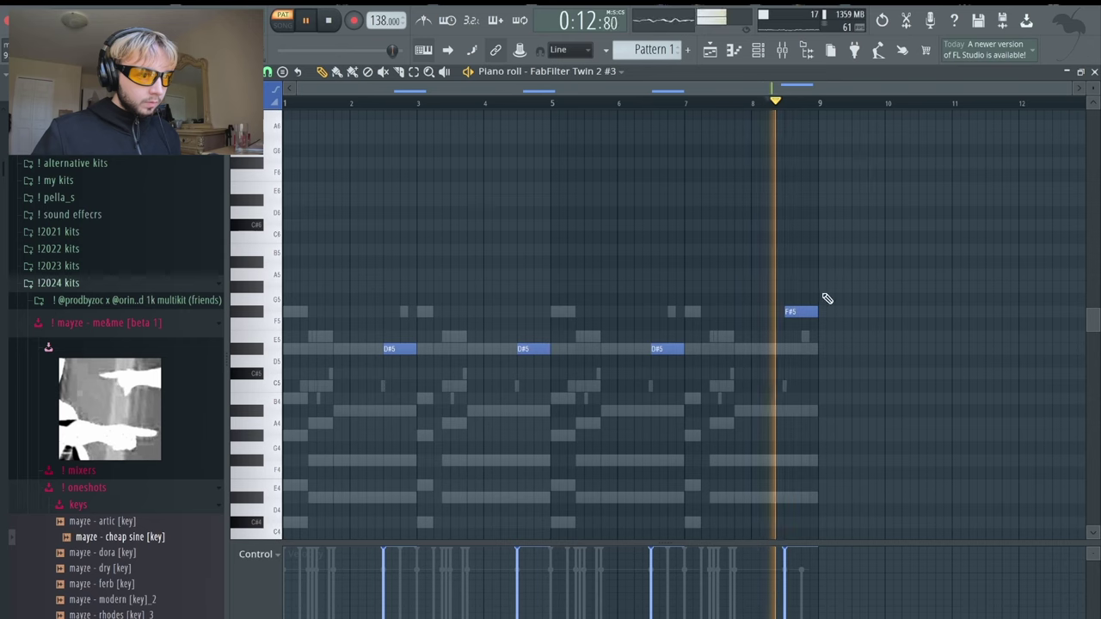
left_click_drag(801, 310, 803, 350)
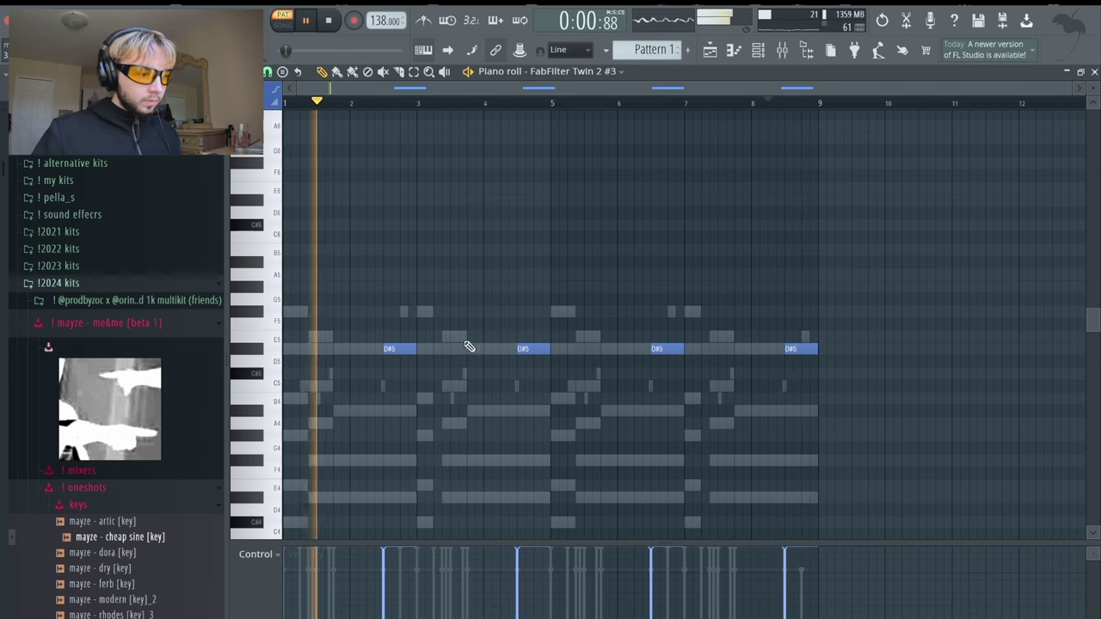
- Raise the D#5 notes in bars 4 and 8 to F#5
left_click(520, 349)
left_click(797, 350, "ctrl+shift")
left_click_drag(797, 352, 801, 312)
- Try all four FabFilter Twin 2 #3 notes one octave higher, then shift them back down and deselect them
key("ctrl+a")
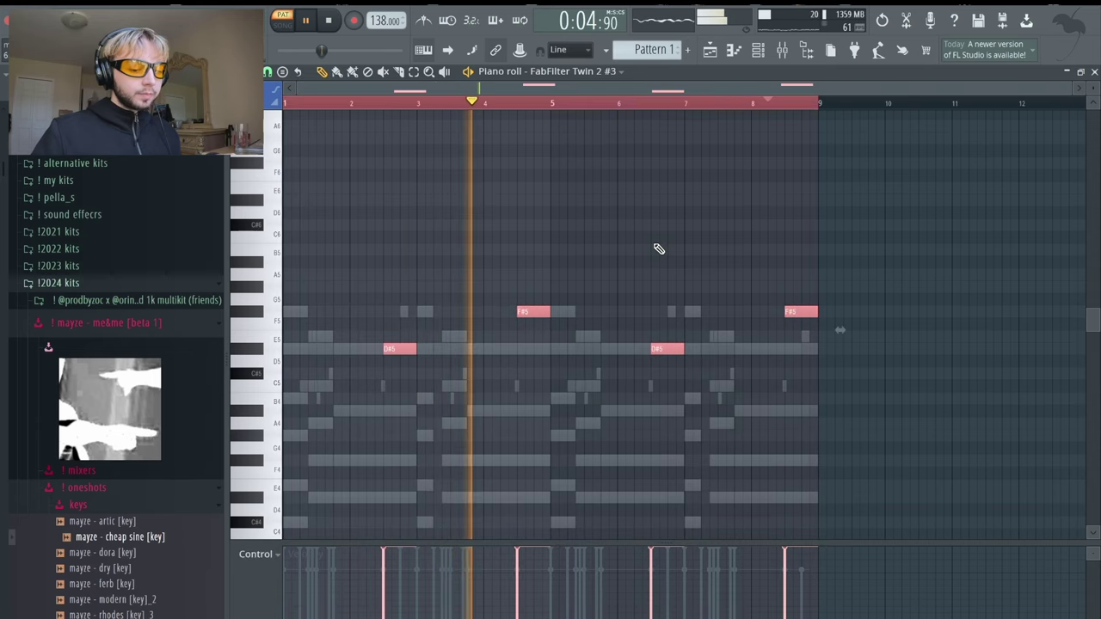
key("ctrl+Up")
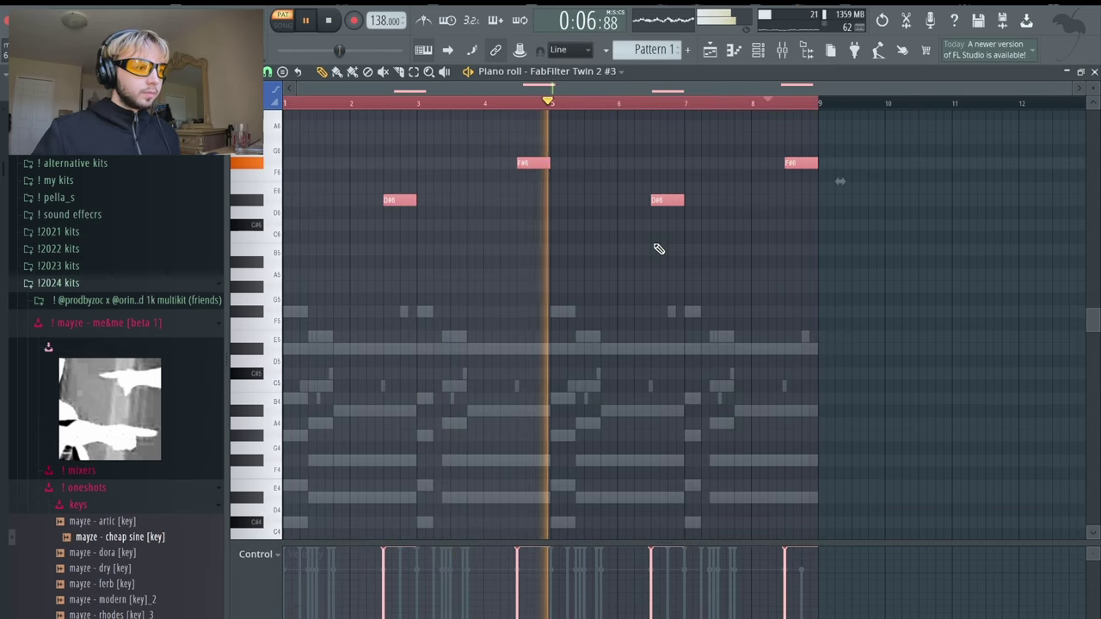
key("ctrl+Down")
key("ctrl+d")
- Clone the FabFilter Twin 2 #3 channel and load the lead - 1v1 preset from the mayze - twin bank in the copy
left_click(1095, 71)
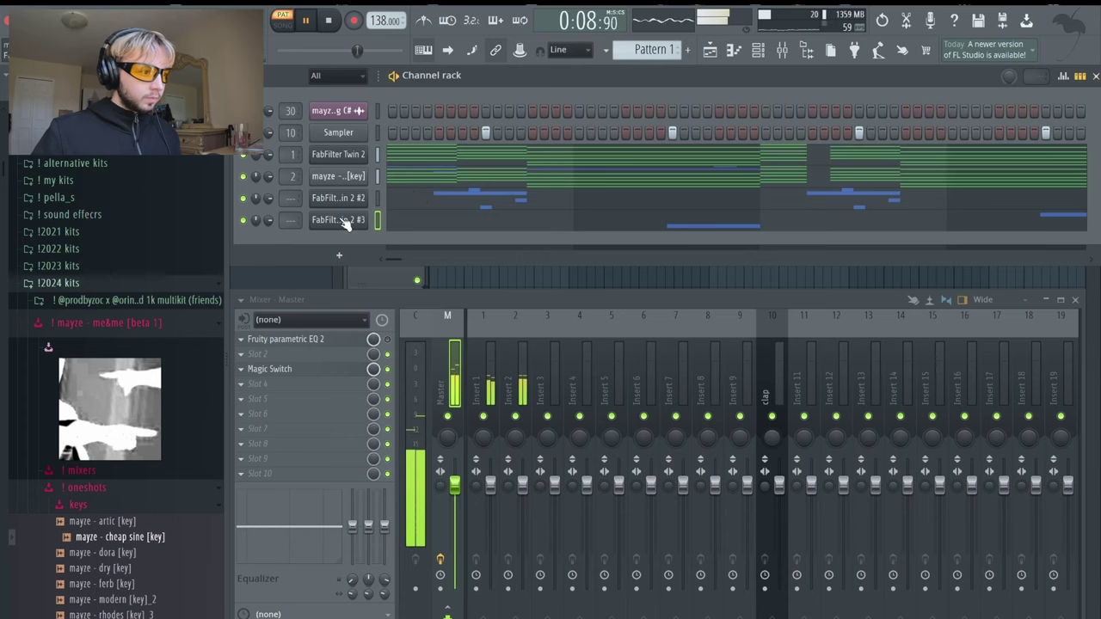
right_click(344, 222)
left_click(405, 349)
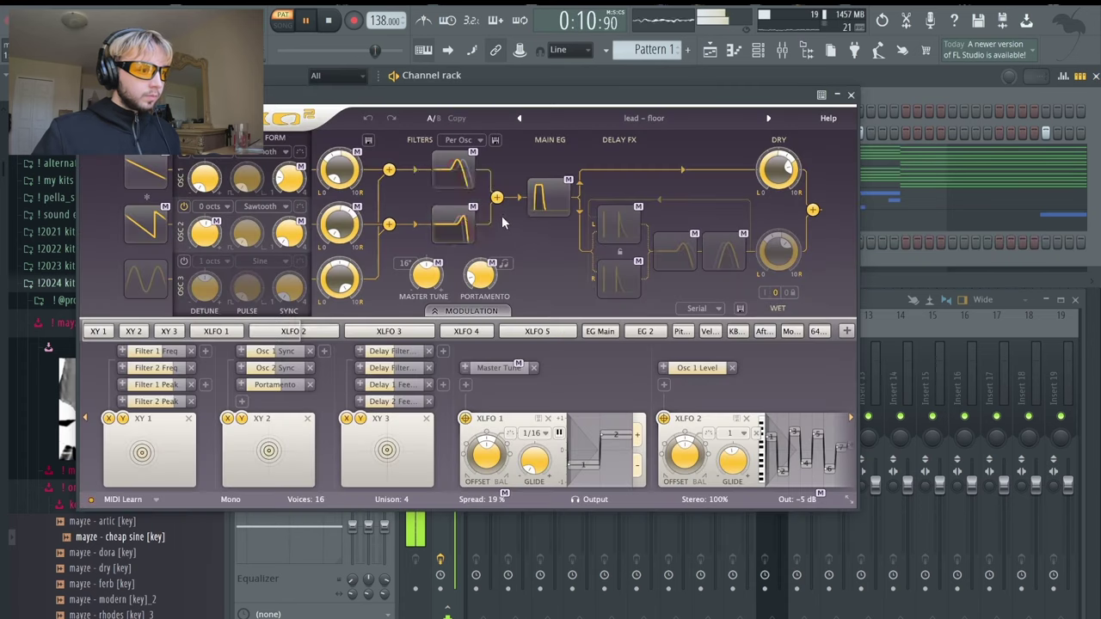
left_click(602, 118)
mouse_move(628, 314)
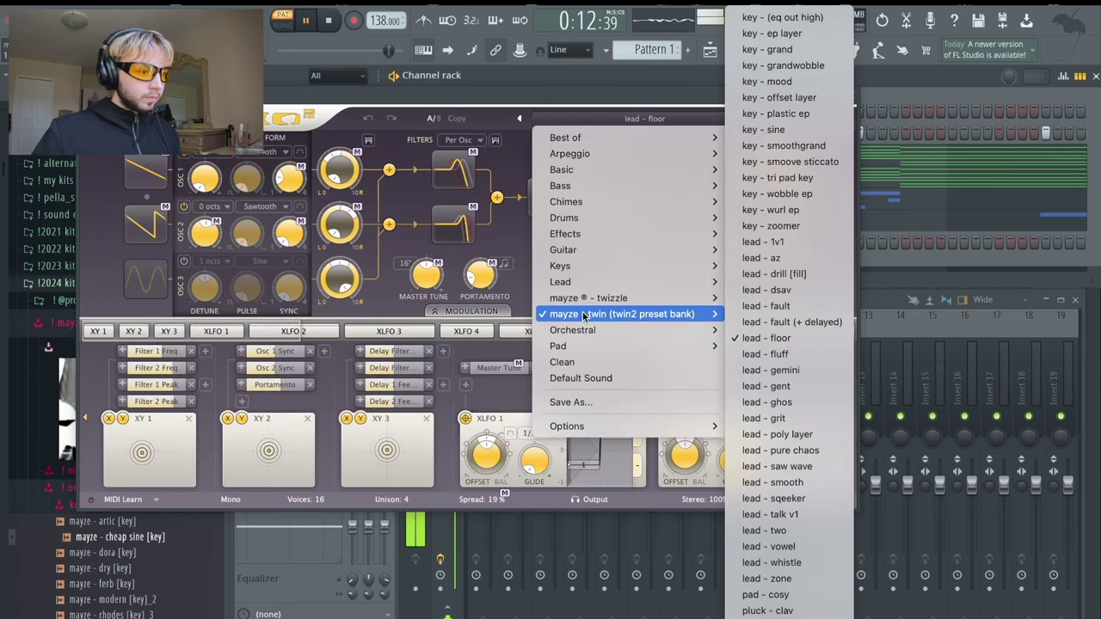
left_click(811, 243)
left_click(855, 98)
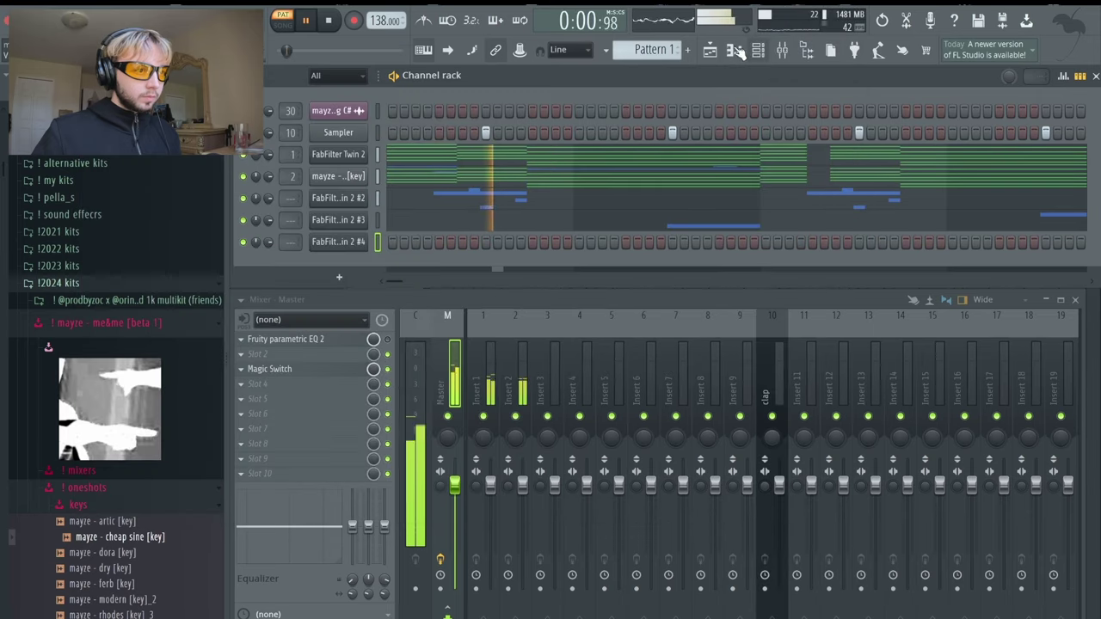
- Write short D#5 and E5 notes in bar 2 of FabFilter Twin 2 #4, trying and removing an A4 after them
key("F7")
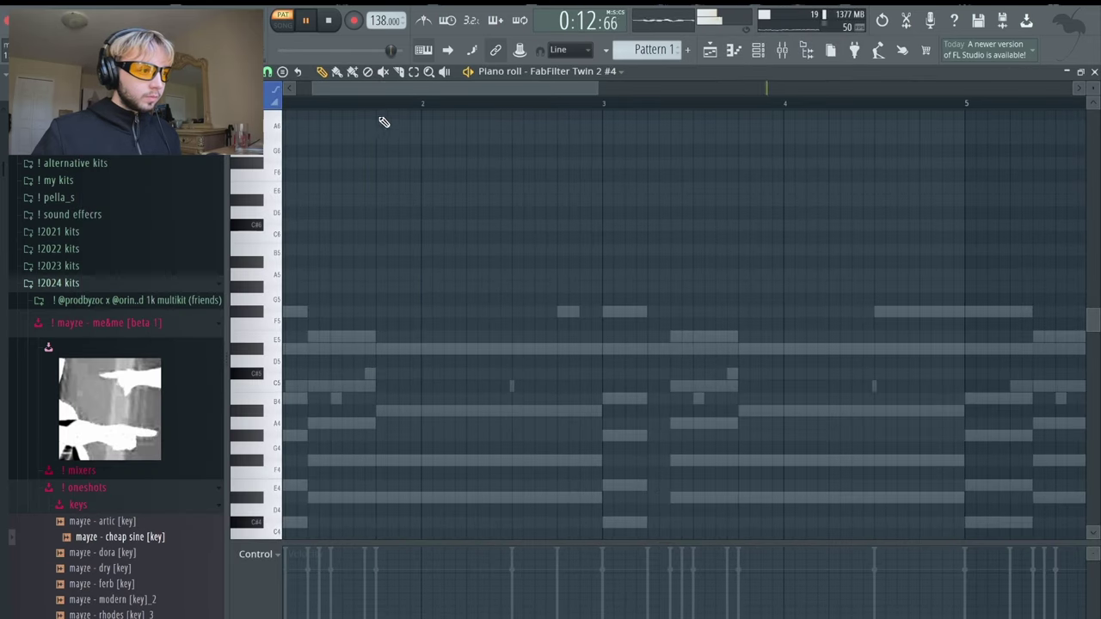
key("space")
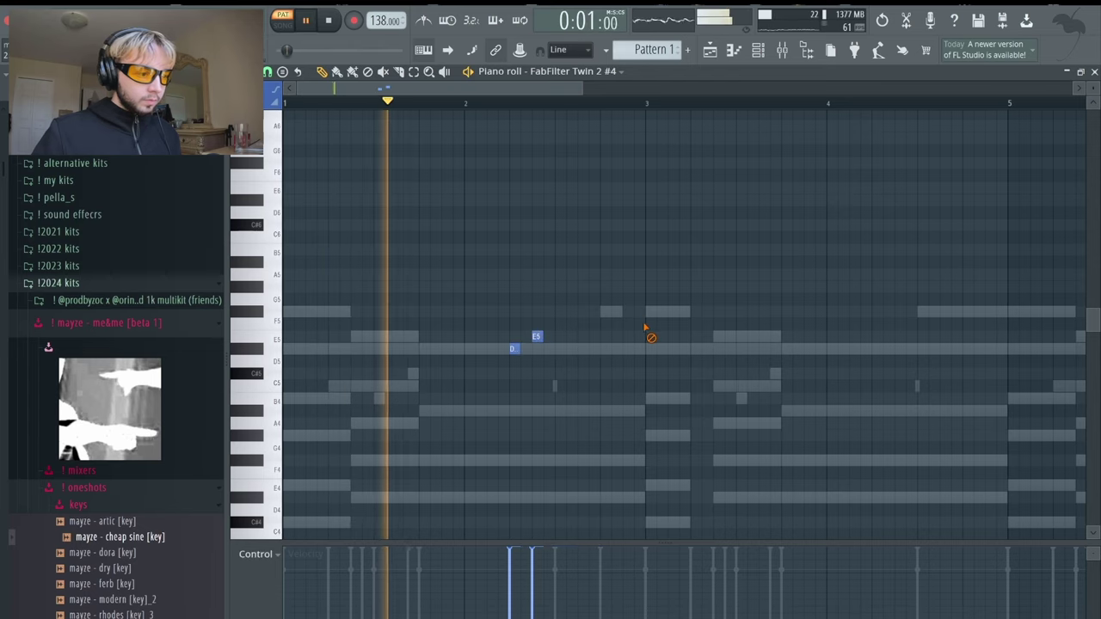
key("space")
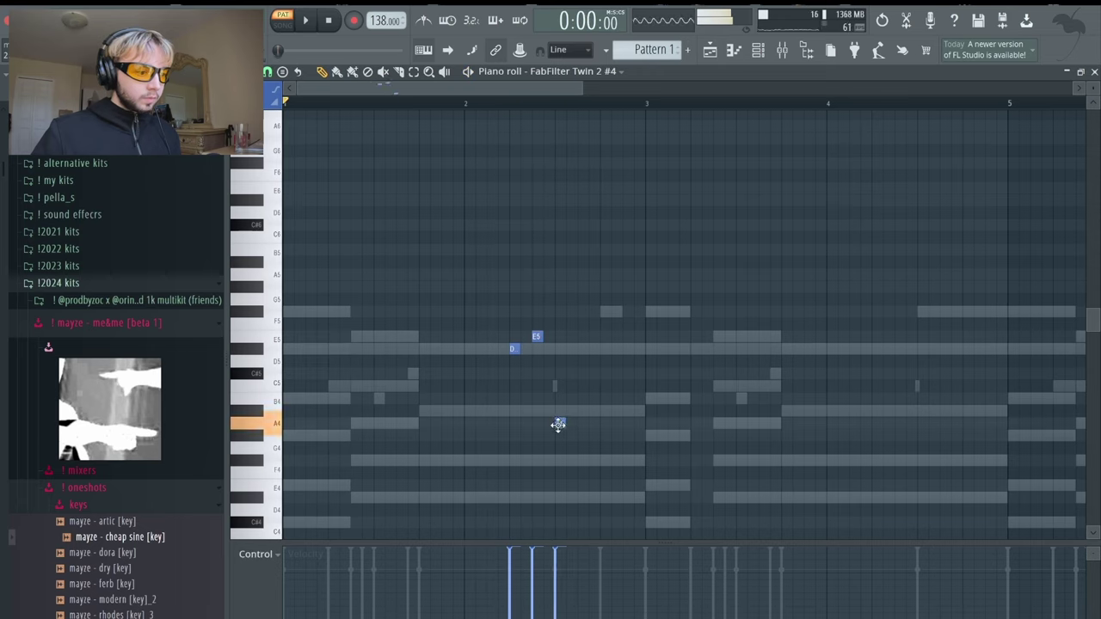
right_click(558, 312)
key("space")
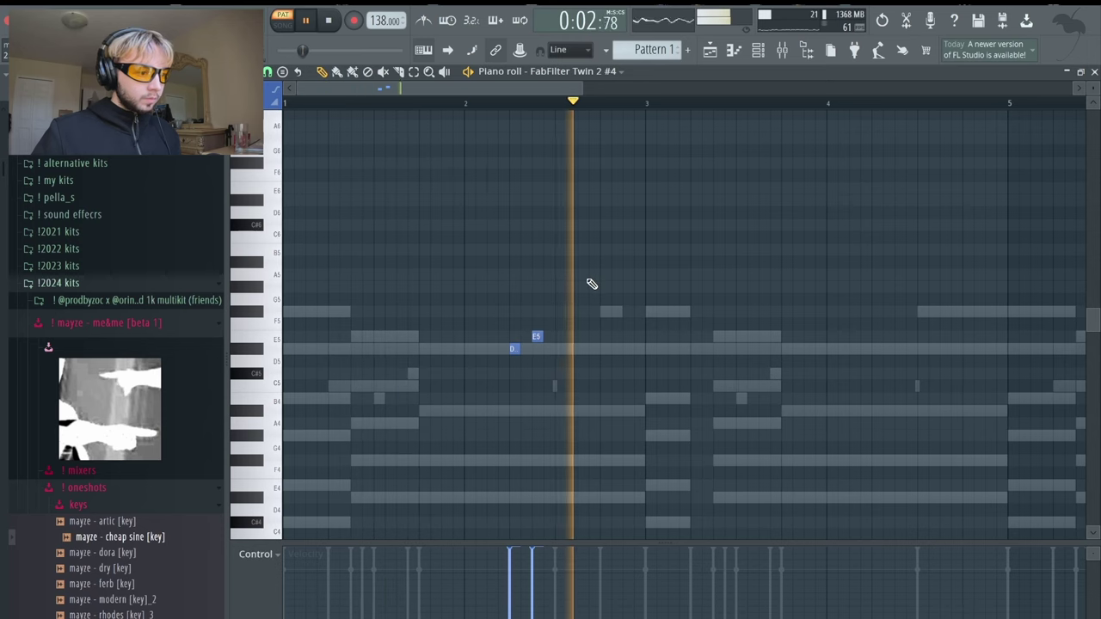
- Add D#5 and E5 notes at the same position in bar 4 and lengthen that D#5 to one beat
left_click(874, 348)
left_click(897, 337)
left_click_drag(881, 349, 929, 353)
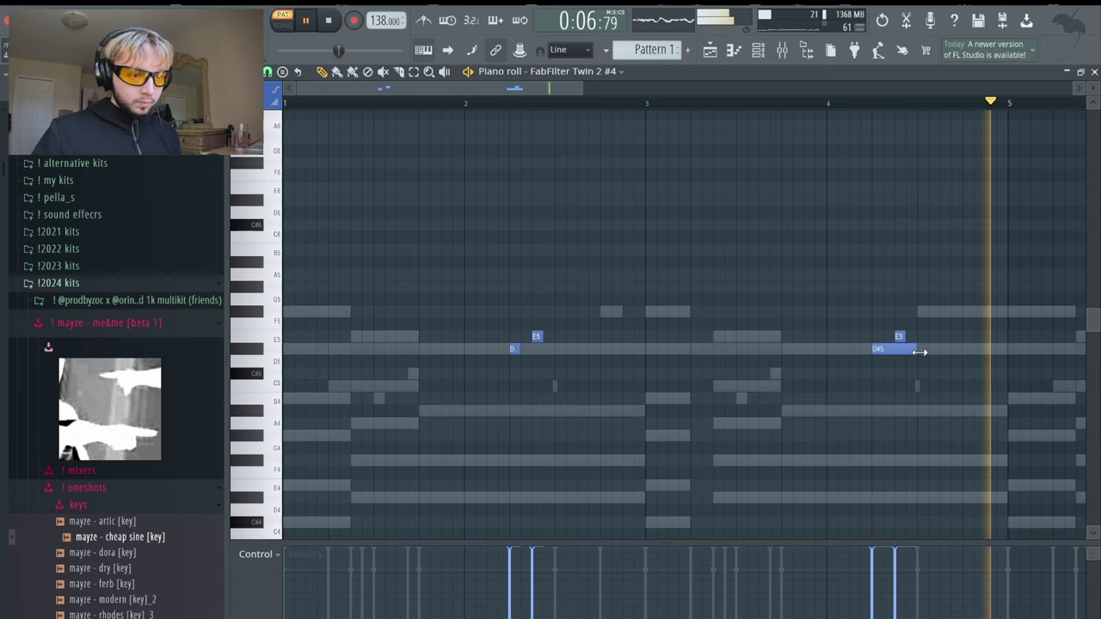
- Copy the D#5 and E5 note pairs from bars 1–4 into bars 5–8 of FabFilter Twin 2 #4
scroll(922, 351, "down", 3)
left_click_drag(666, 245, 307, 389)
key("ctrl+b")
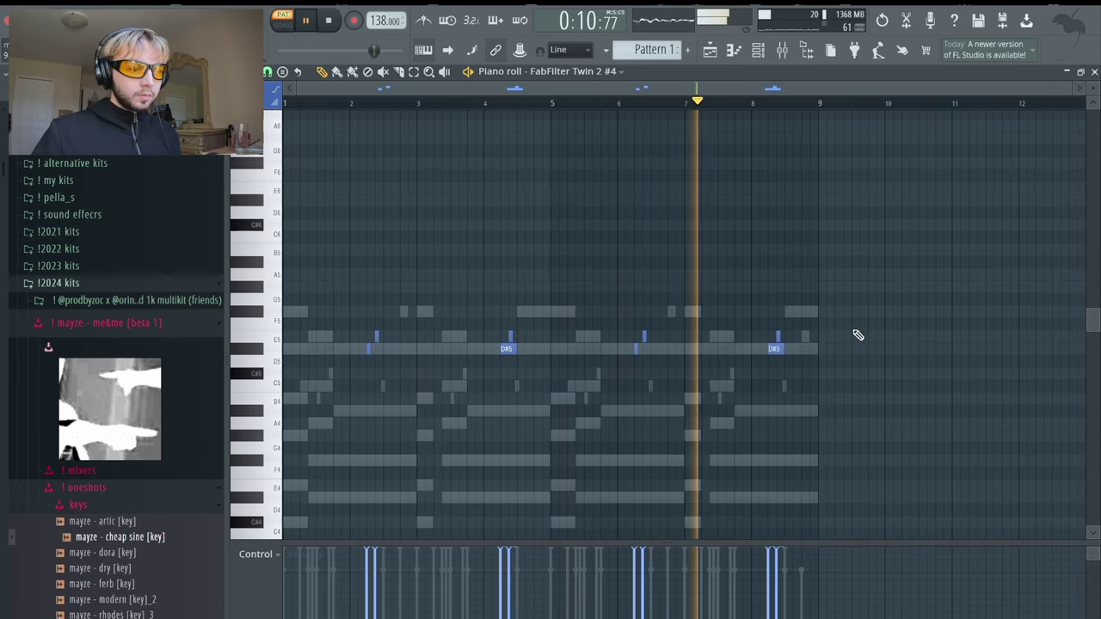
key("ctrl+a")
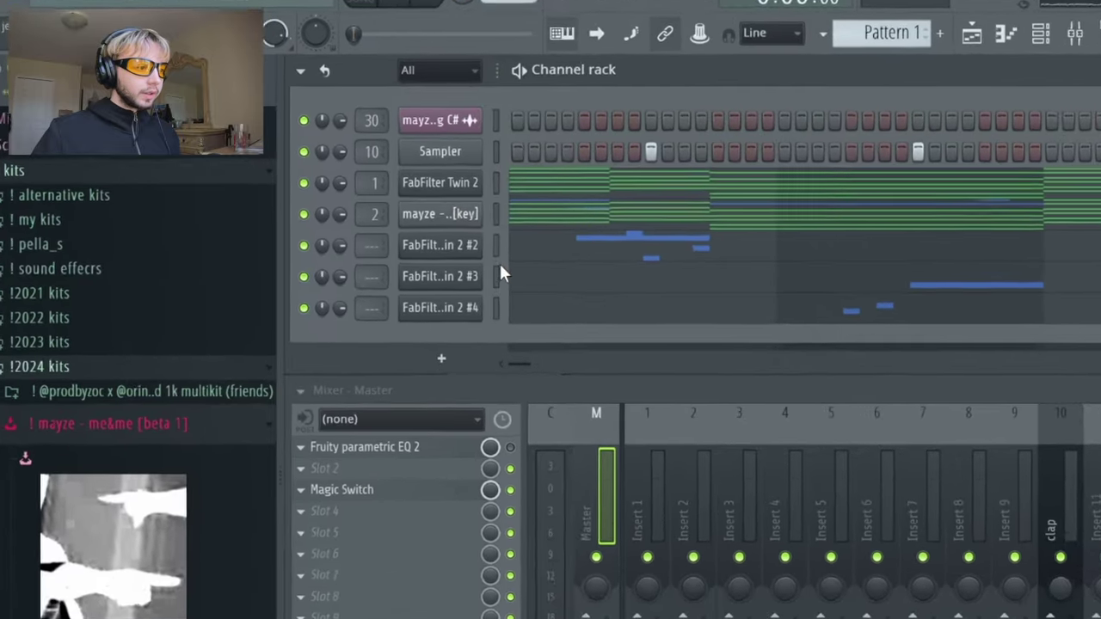
- Route the FabFilter Twin 2 #2, #3 and #4 channels to mixer inserts 3, 4 and 5
left_click(376, 220, "shift")
left_click(378, 244, "shift")
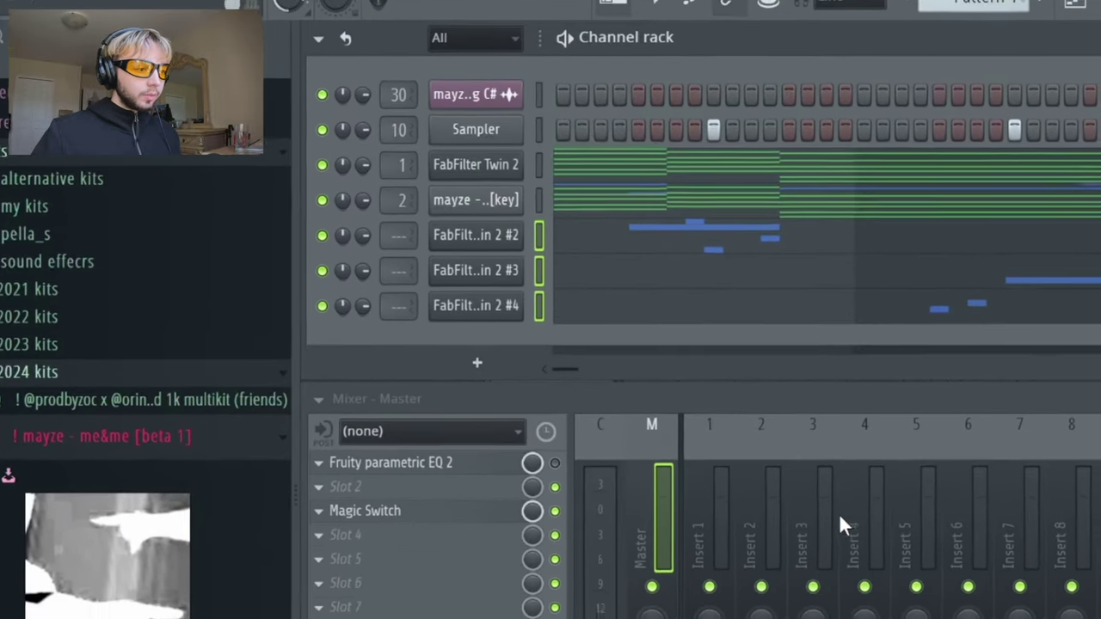
left_click(837, 559)
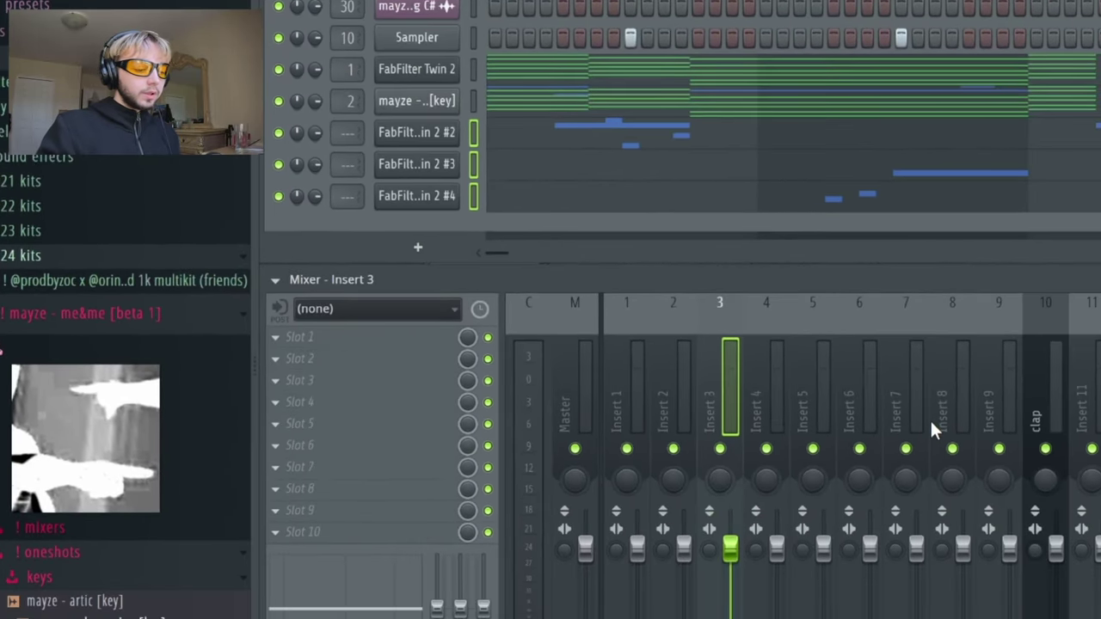
key("shift+super+l")
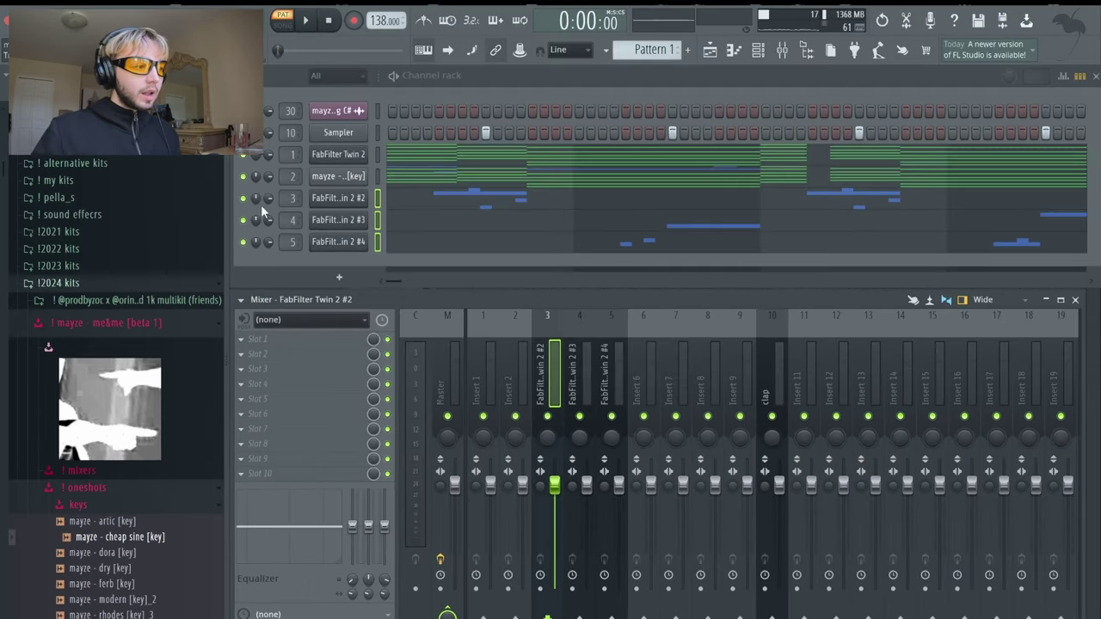
- Add Fruity Flangus to slot 6 of mixer insert 1, keeping its default settings, and close its window
left_click(469, 410)
left_click(313, 413)
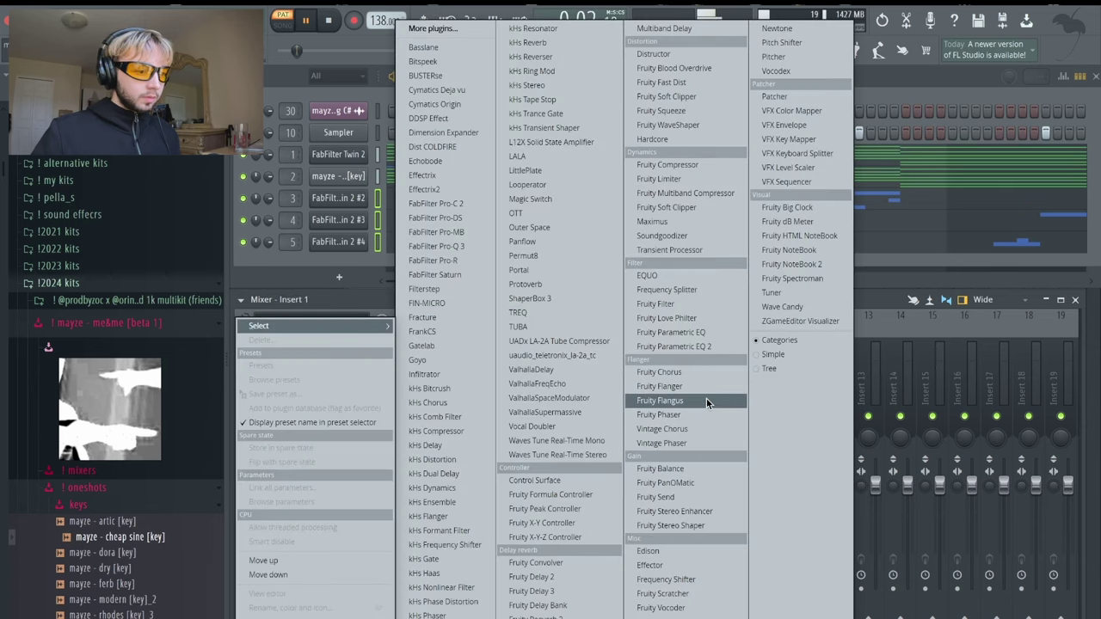
left_click(660, 401)
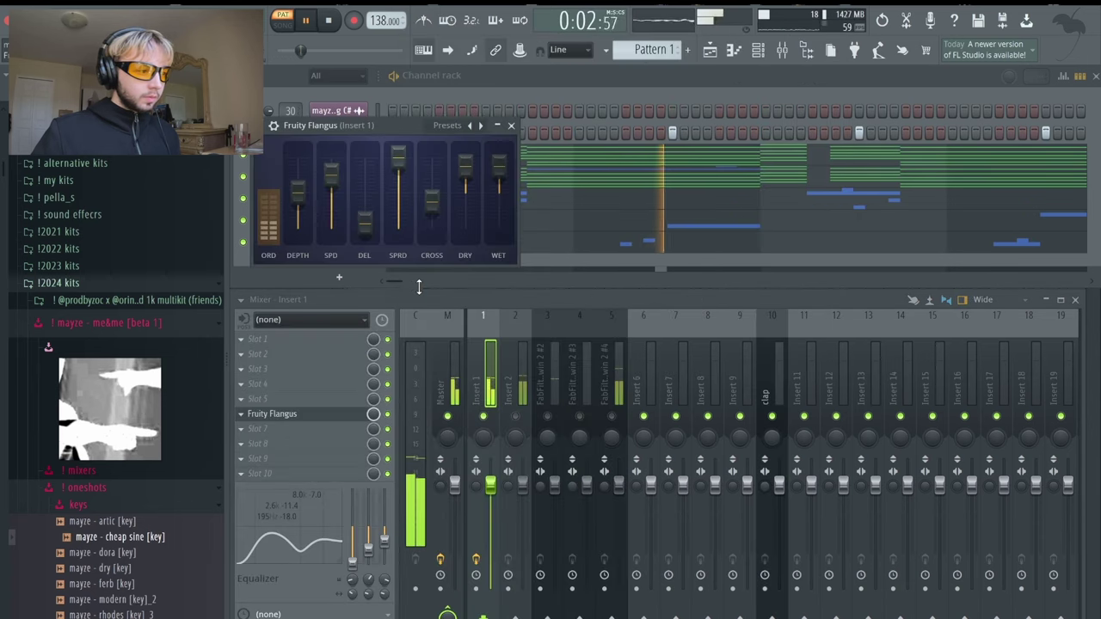
left_click(511, 126)
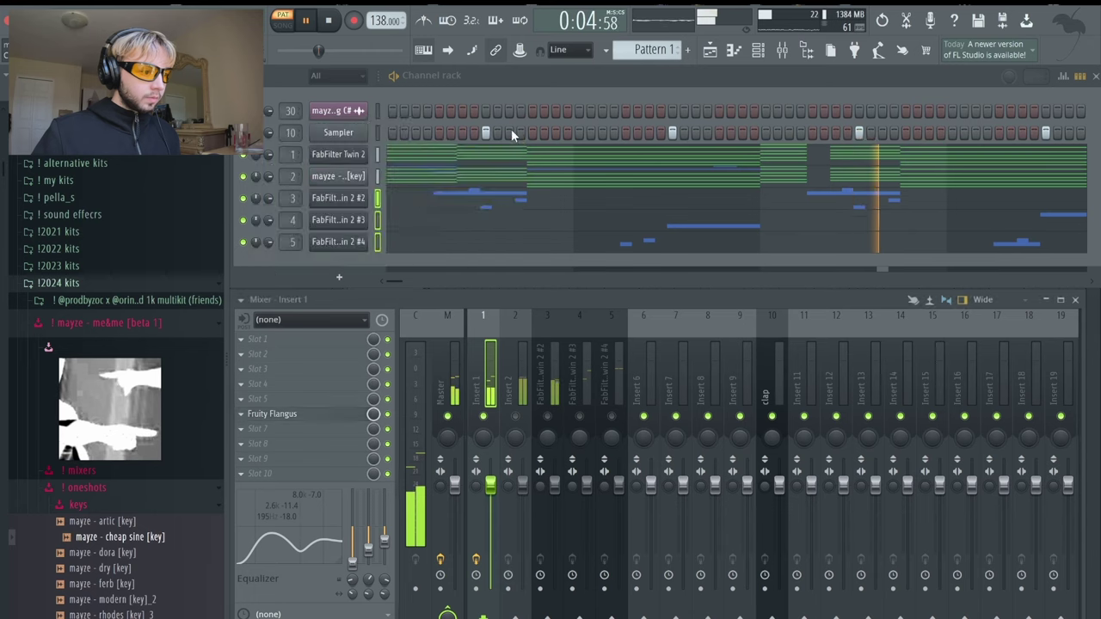
- Add Fruity Flangus to slot 6 of mixer insert 2, load its mayze - lead 1 preset and close its window
left_click(515, 396)
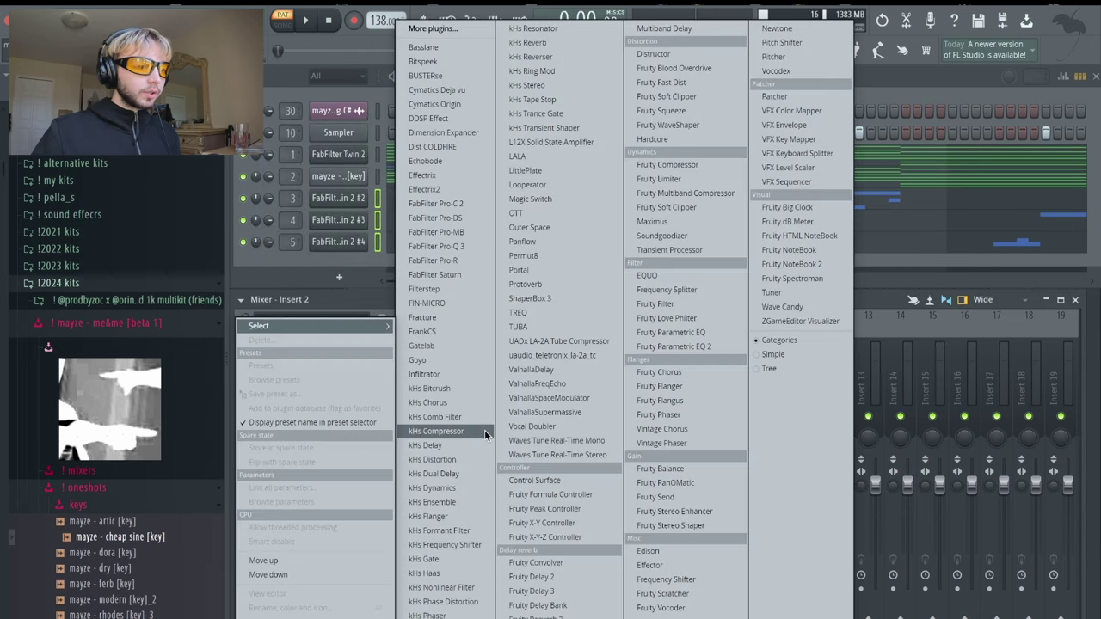
left_click(696, 400)
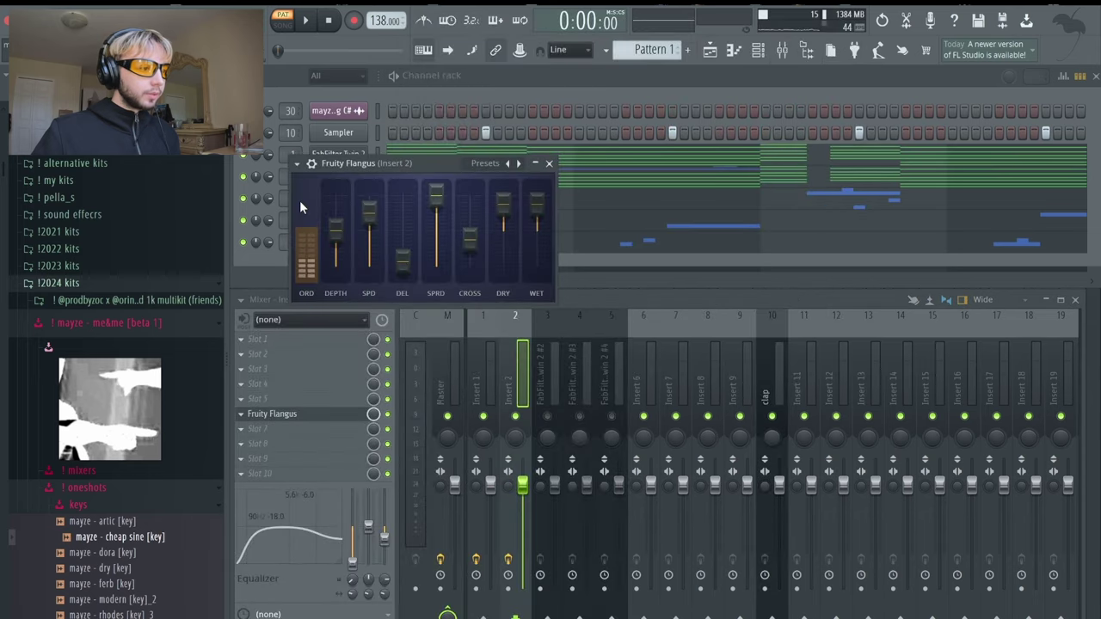
left_click(519, 164)
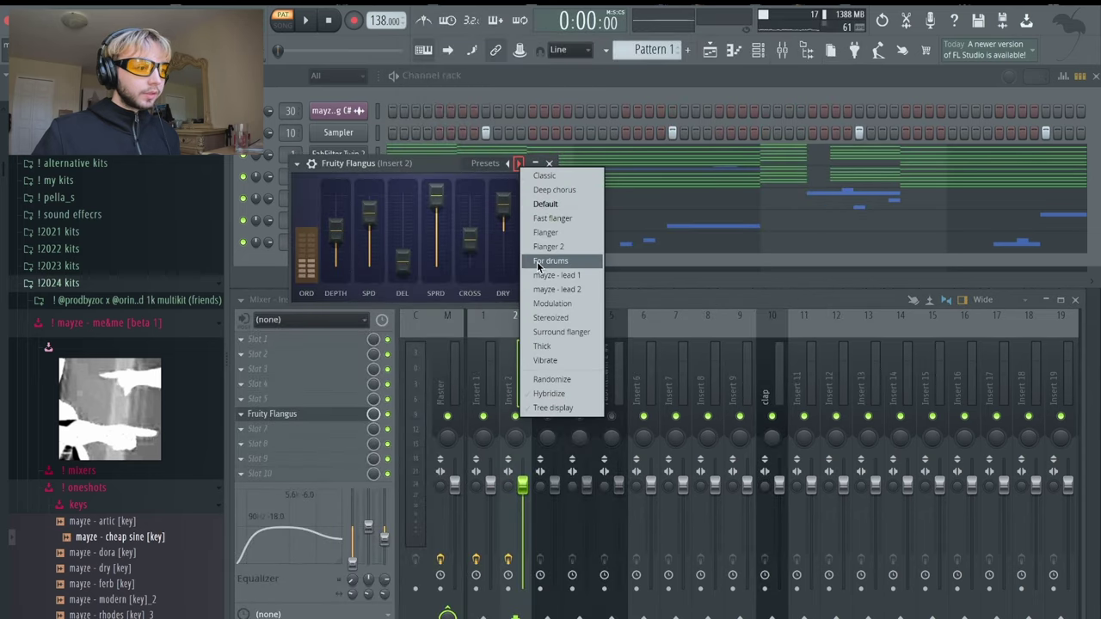
left_click(545, 276)
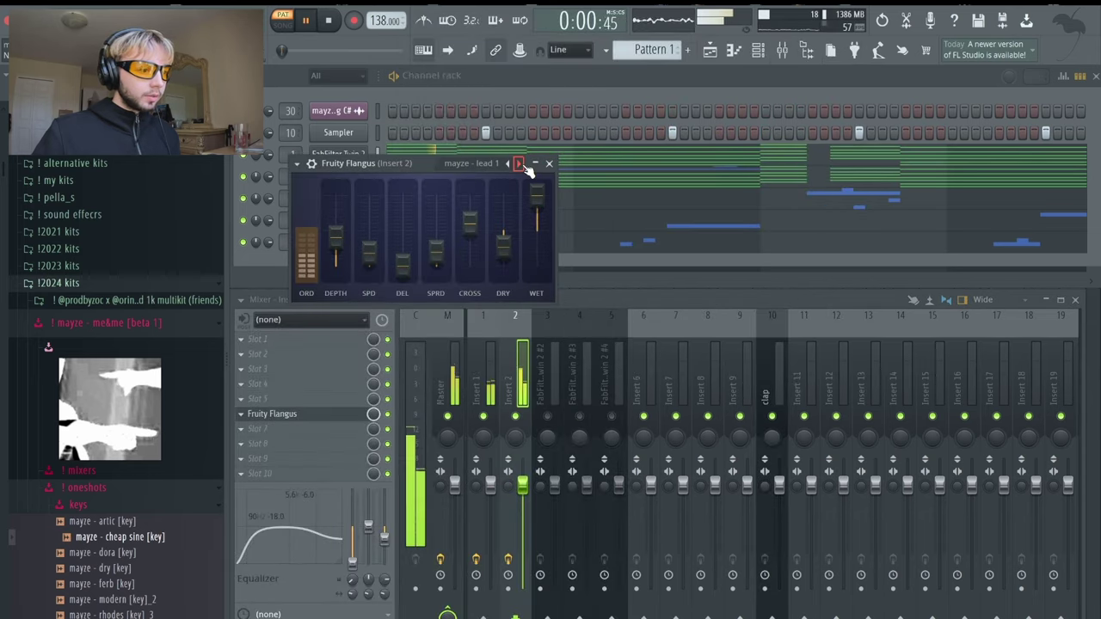
left_click(520, 164)
left_click(510, 163)
left_click(550, 164)
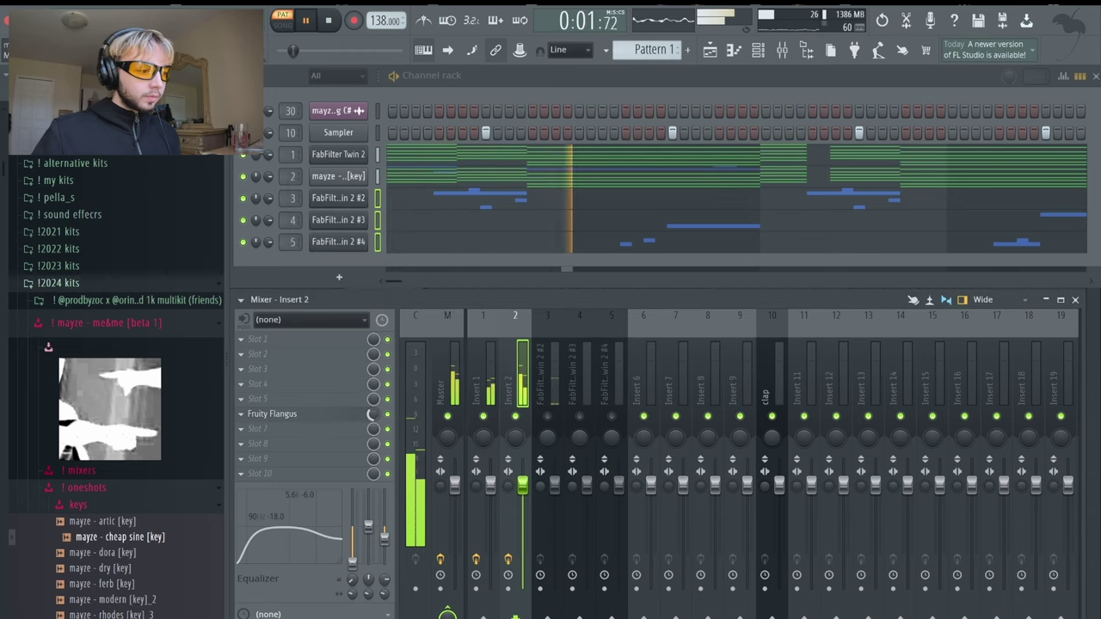
- Enable mixer insert 3 and load the lead - delay drip preset from the kit's ! mixers folder onto it
left_click(544, 418)
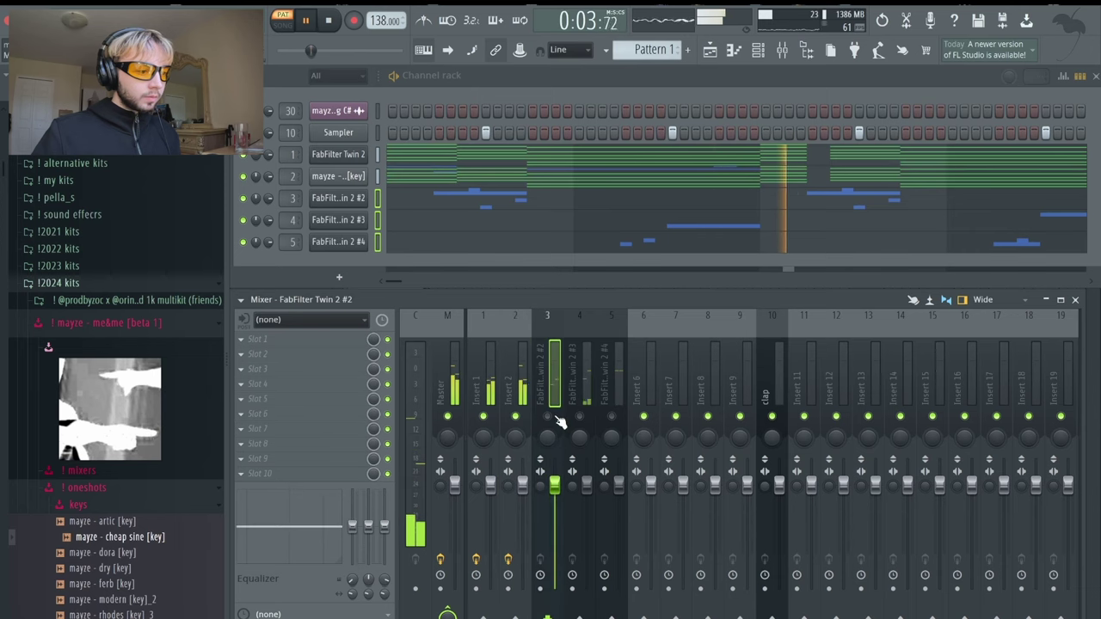
left_click(86, 487)
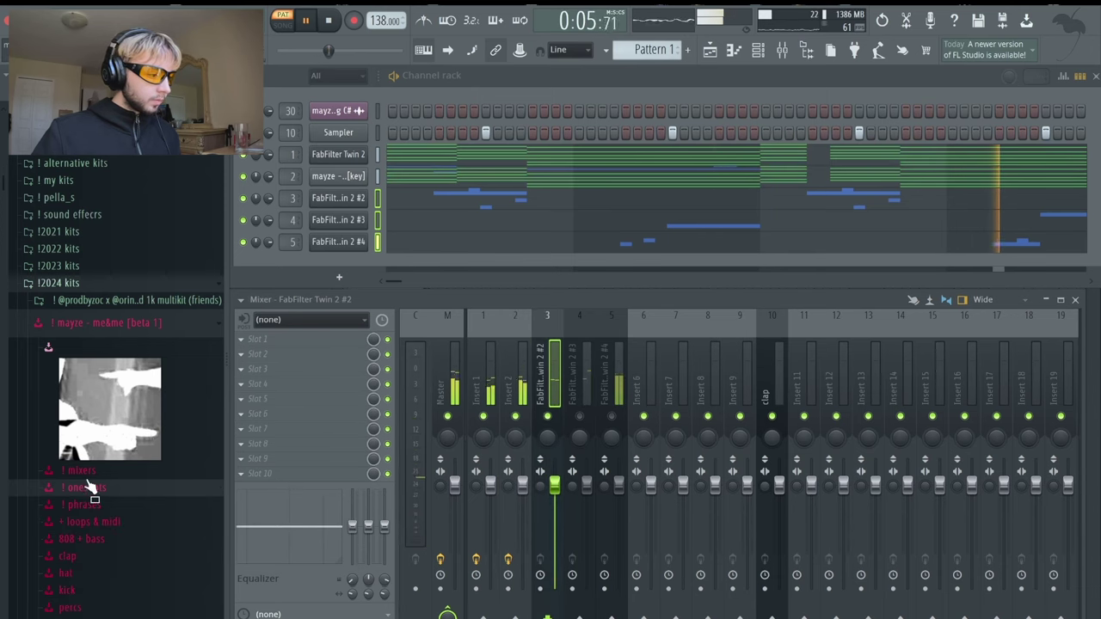
left_click(82, 470)
key("space")
scroll(112, 450, "down", 3)
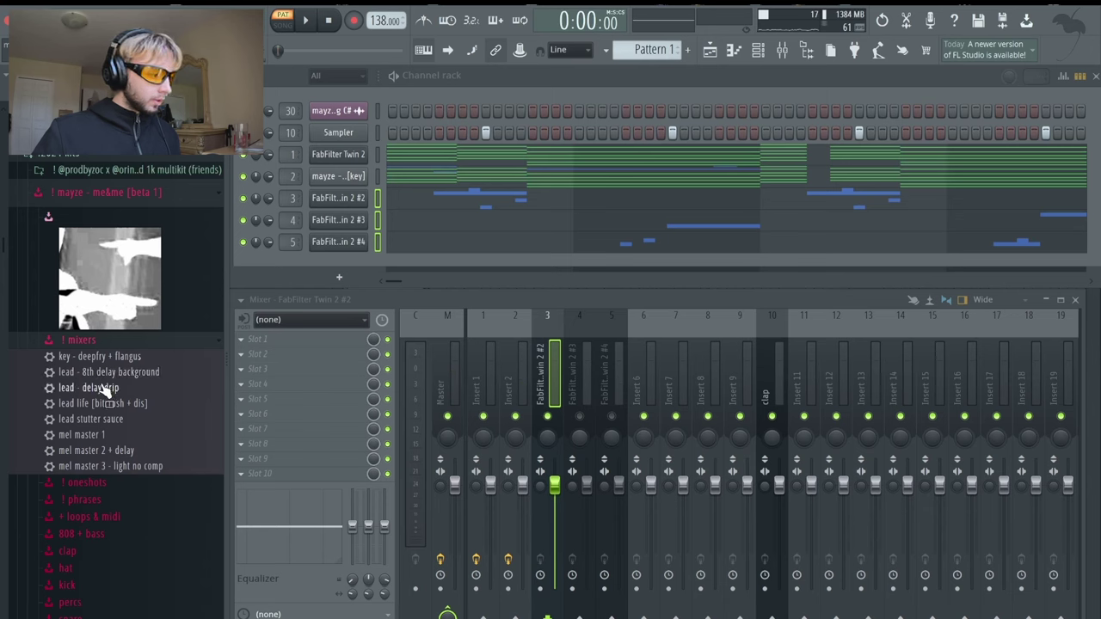
left_click_drag(544, 369, 546, 372)
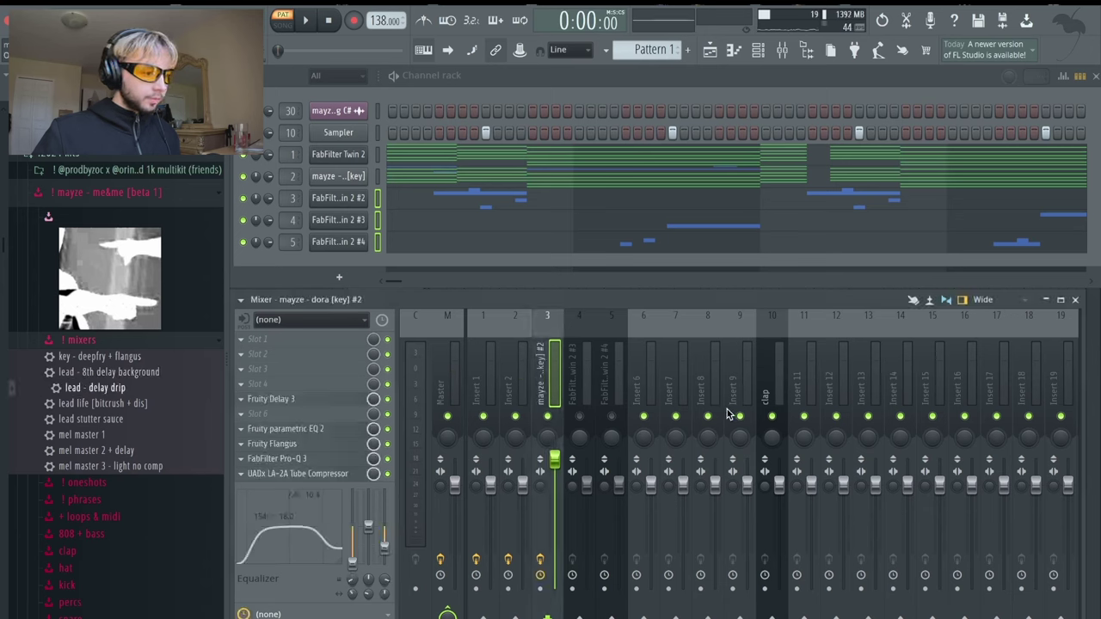
- Set the delay time of Fruity Delay 3 on mixer insert 3 to 1/4 and close the plugin window
left_click(306, 399)
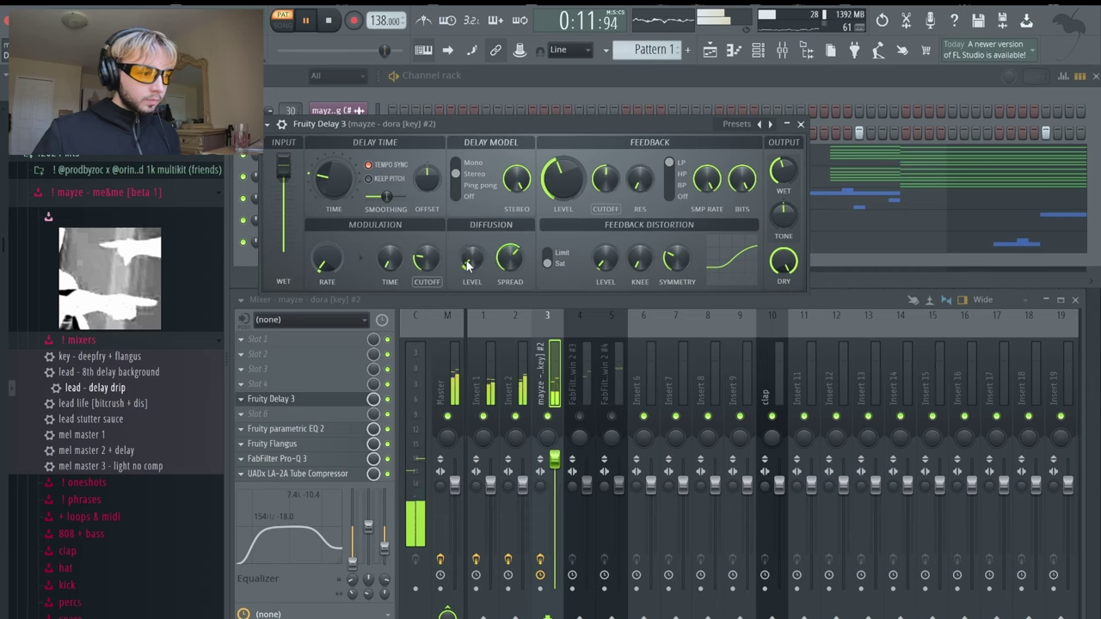
right_click(326, 186)
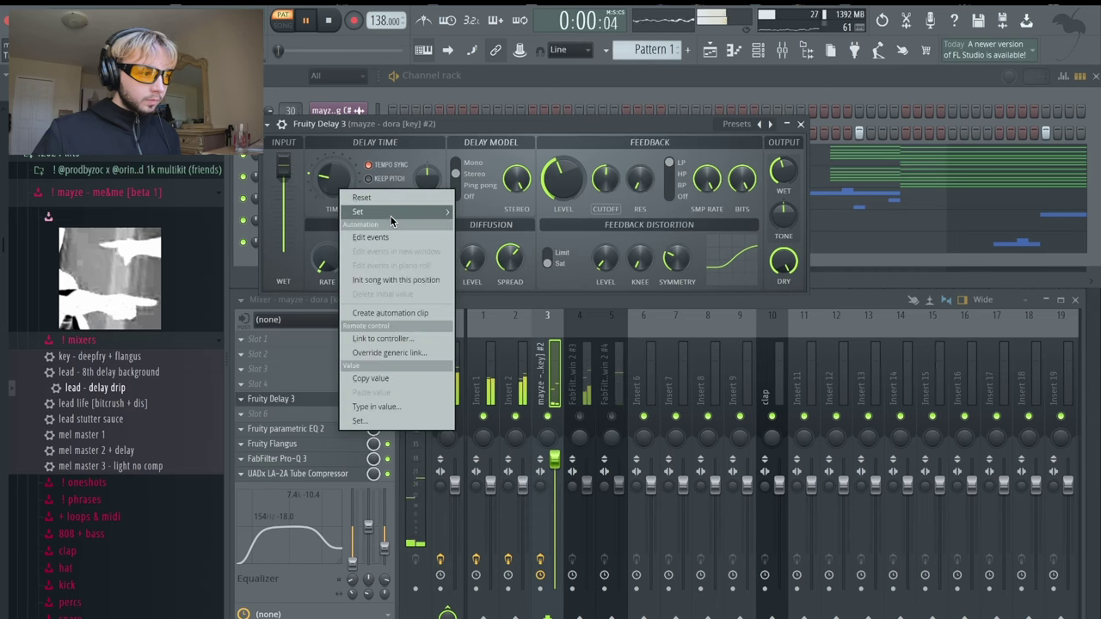
mouse_move(391, 216)
left_click(463, 256)
right_click(334, 178)
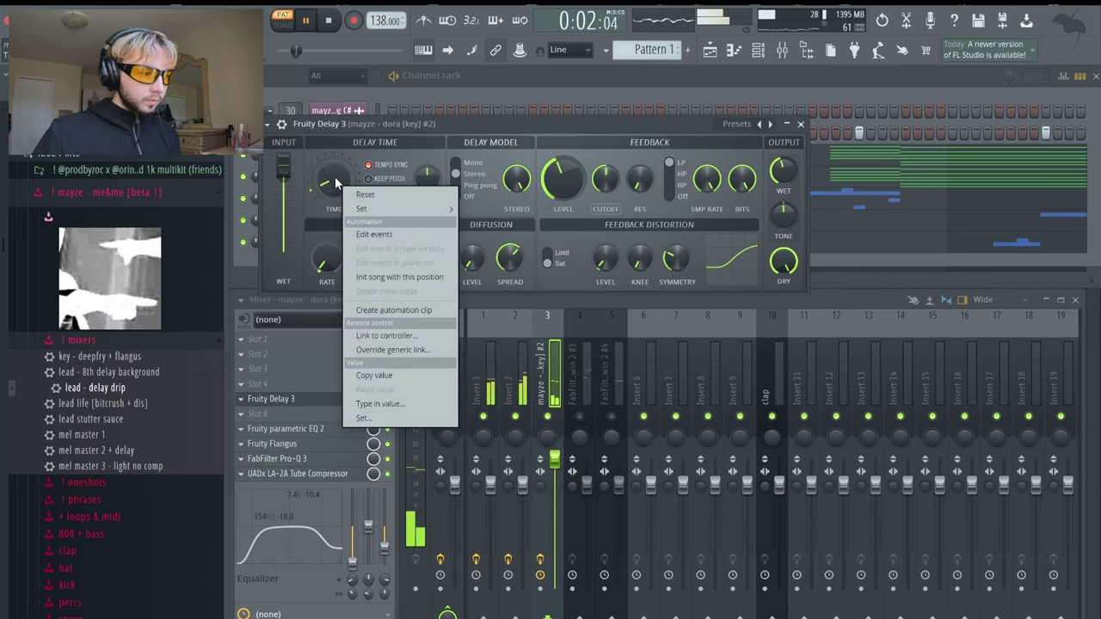
mouse_move(398, 212)
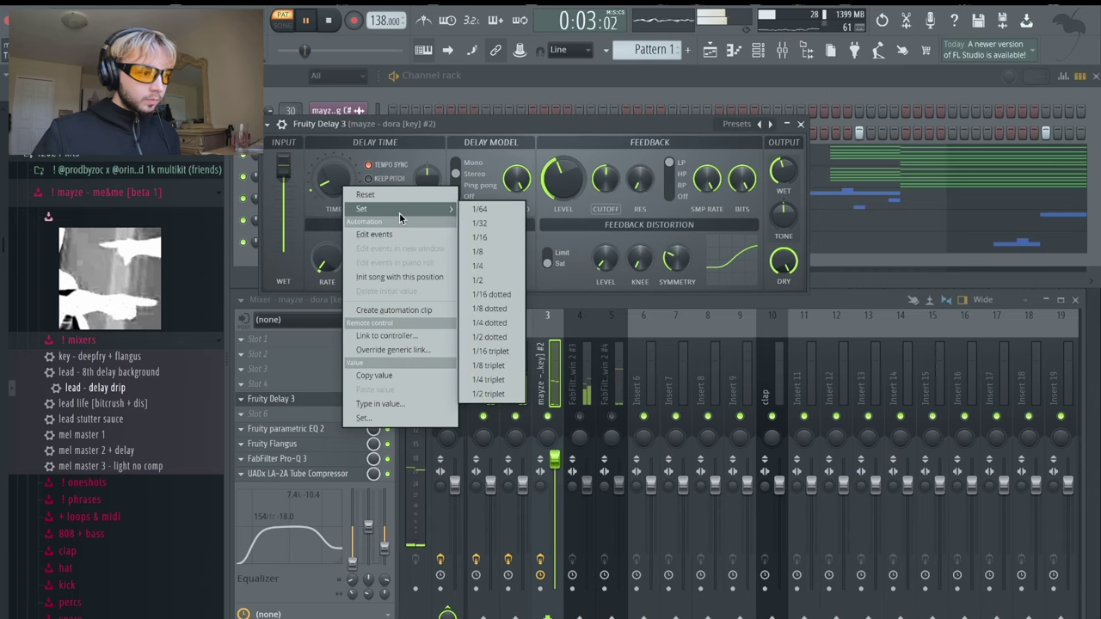
left_click(499, 267)
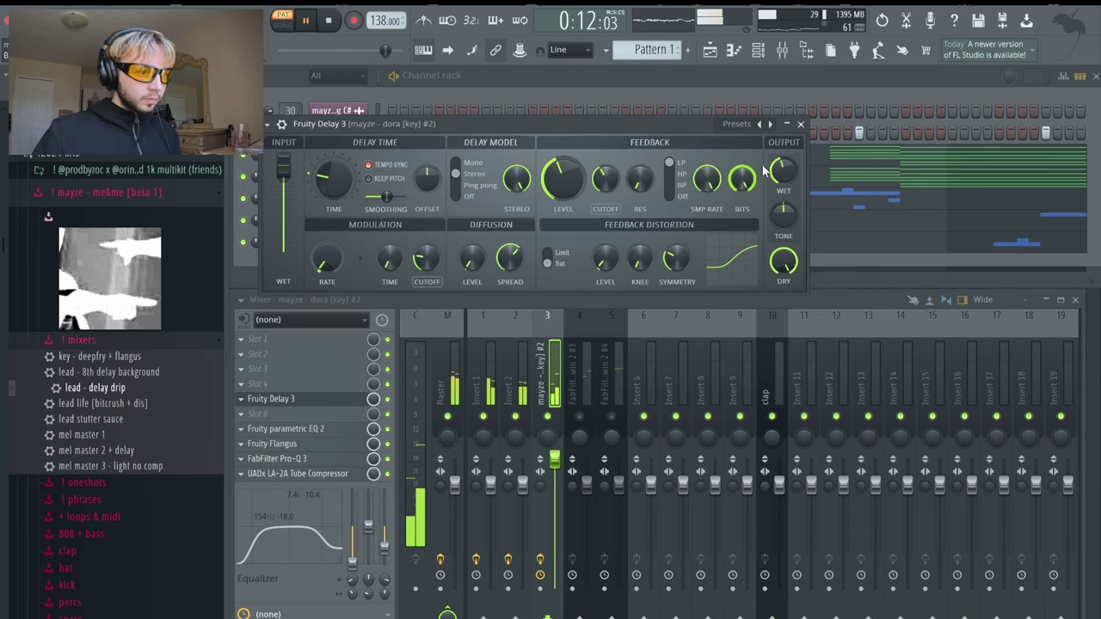
left_click(801, 125)
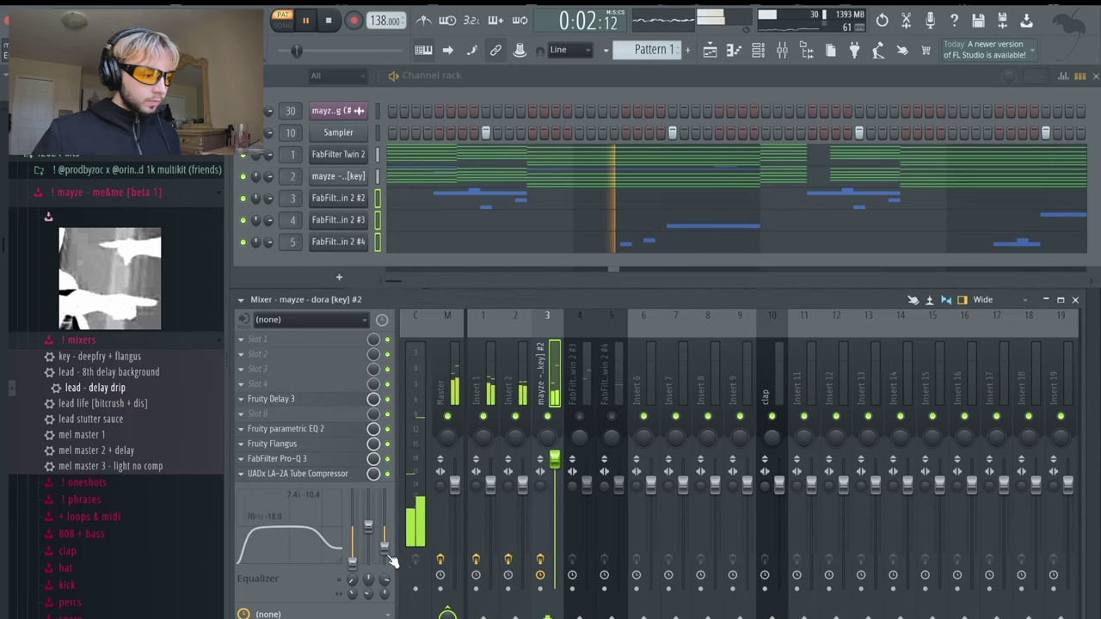
- Load the lead - 8th delay background preset onto enabled mixer insert 4 and lower the wet output of its Fruity Delay 3
left_click(593, 419)
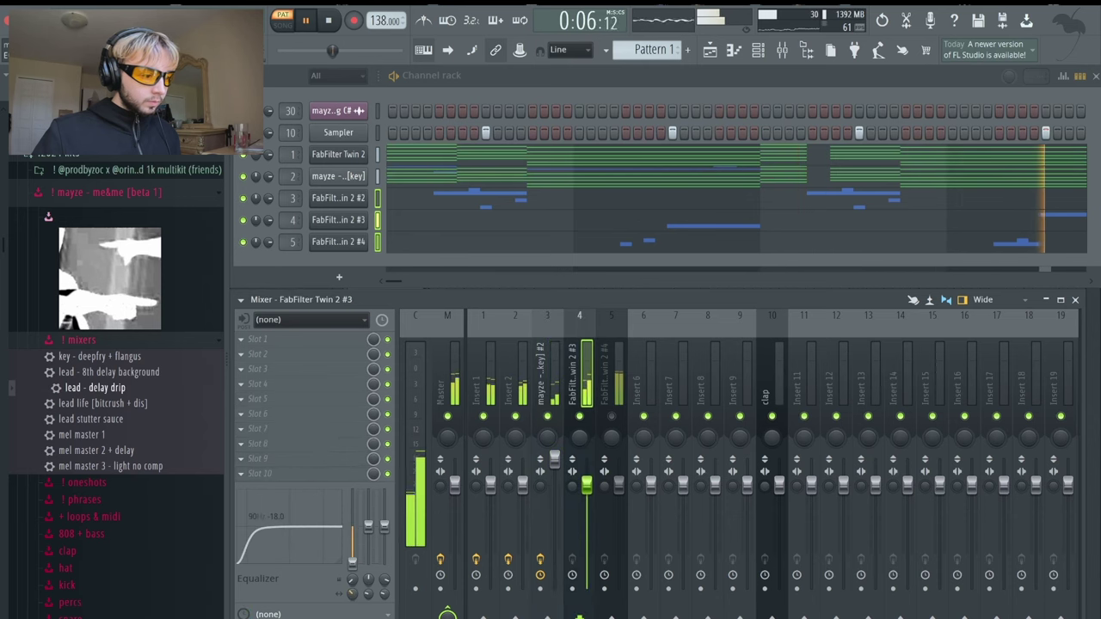
left_click_drag(112, 372, 588, 372)
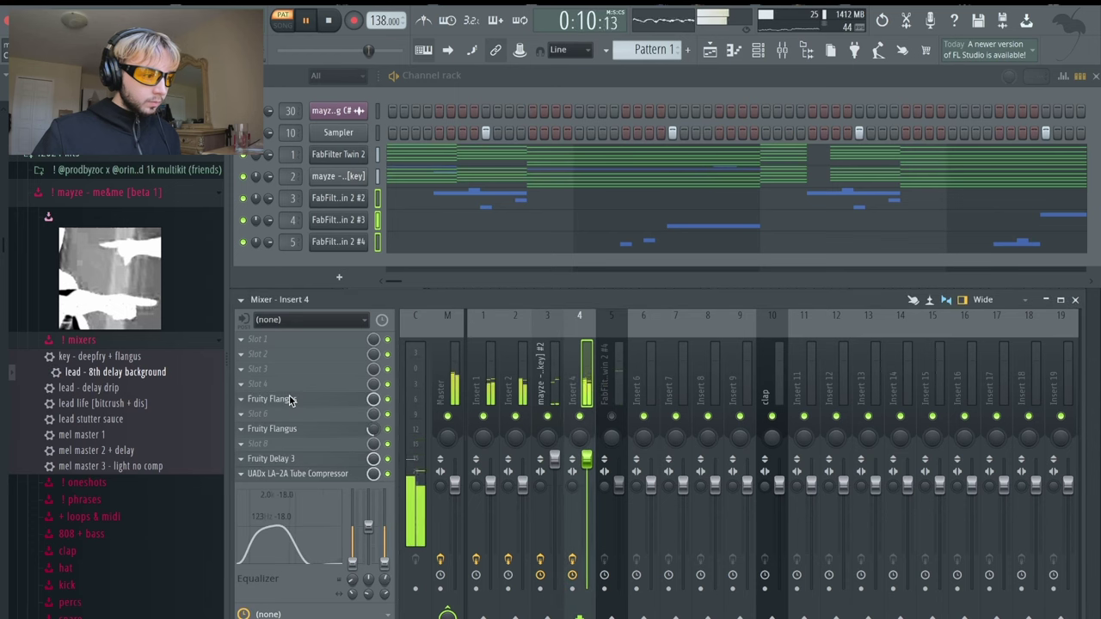
left_click(271, 458)
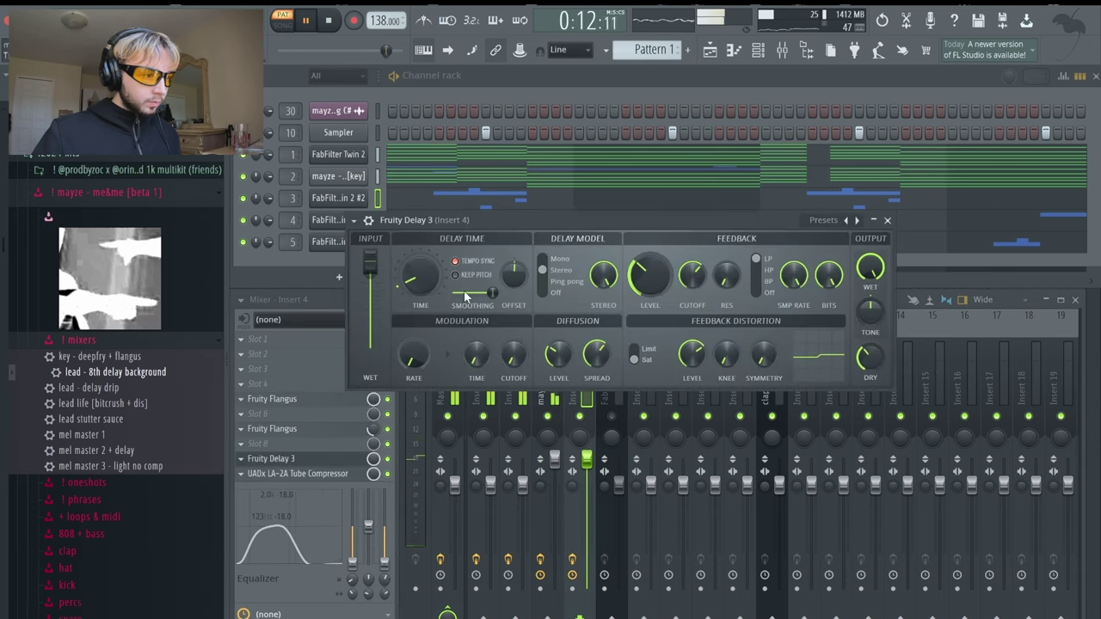
left_click_drag(871, 269, 871, 297)
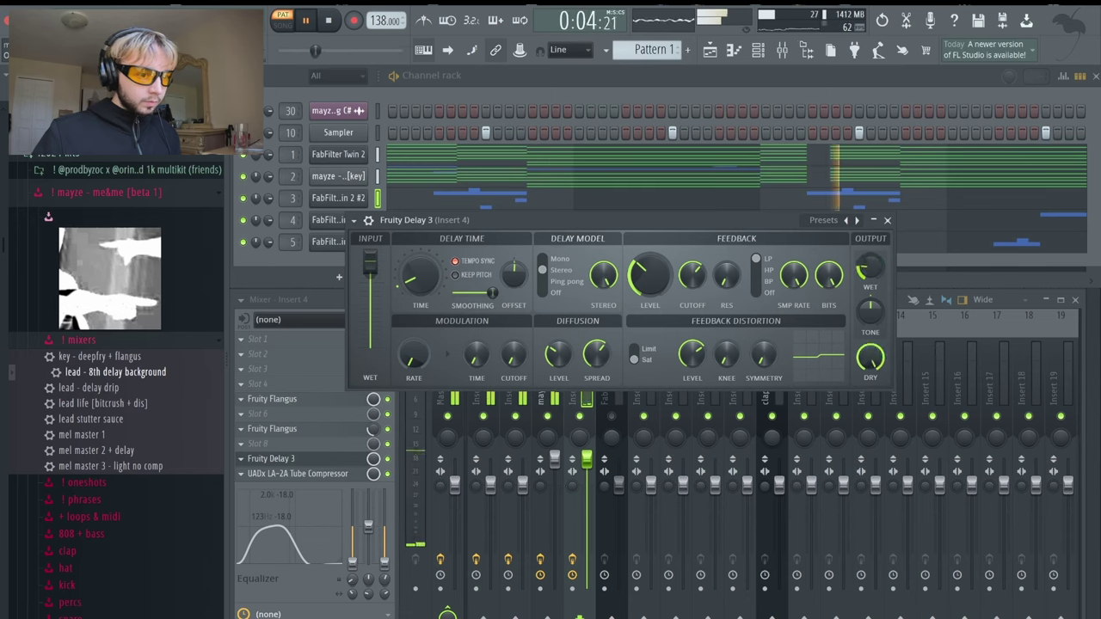
left_click(887, 220)
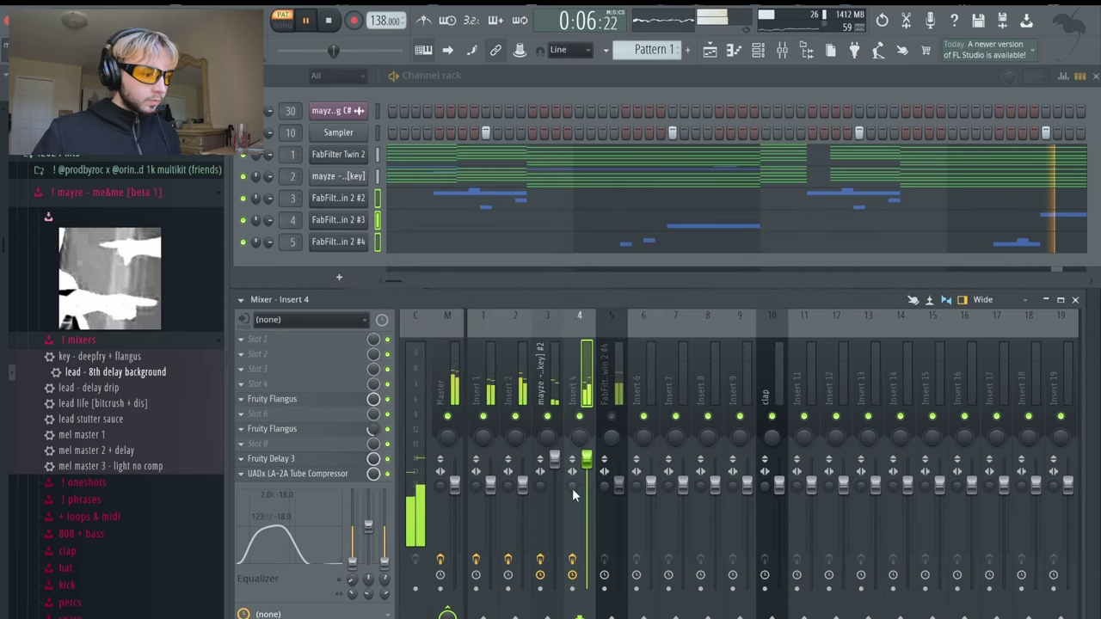
- Move insert 4's equalizer cuts to 165 Hz for the low band and about 3.7 kHz for the high band
scroll(359, 584, "up", 3)
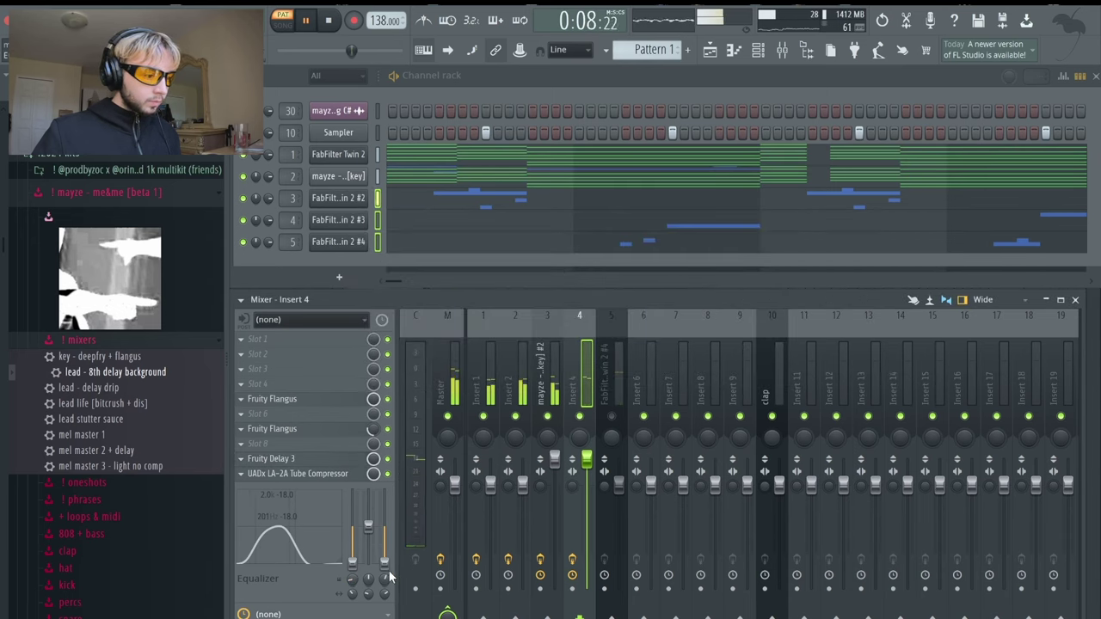
left_click_drag(383, 582, 353, 556)
scroll(359, 583, "down", 5)
mouse_move(387, 583)
left_mouse_down()
mouse_move(387, 593)
mouse_move(353, 591)
mouse_move(385, 589)
left_mouse_up()
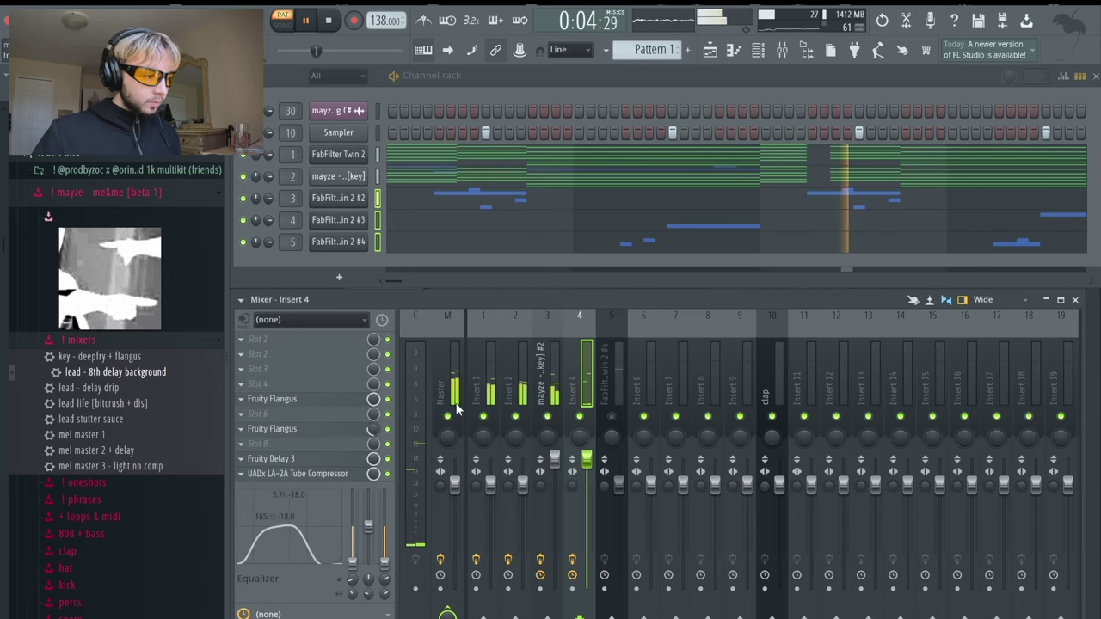
- Enable mixer insert 5 and load the lead - delay drip preset onto it
left_click(618, 425)
left_click_drag(619, 485, 618, 503)
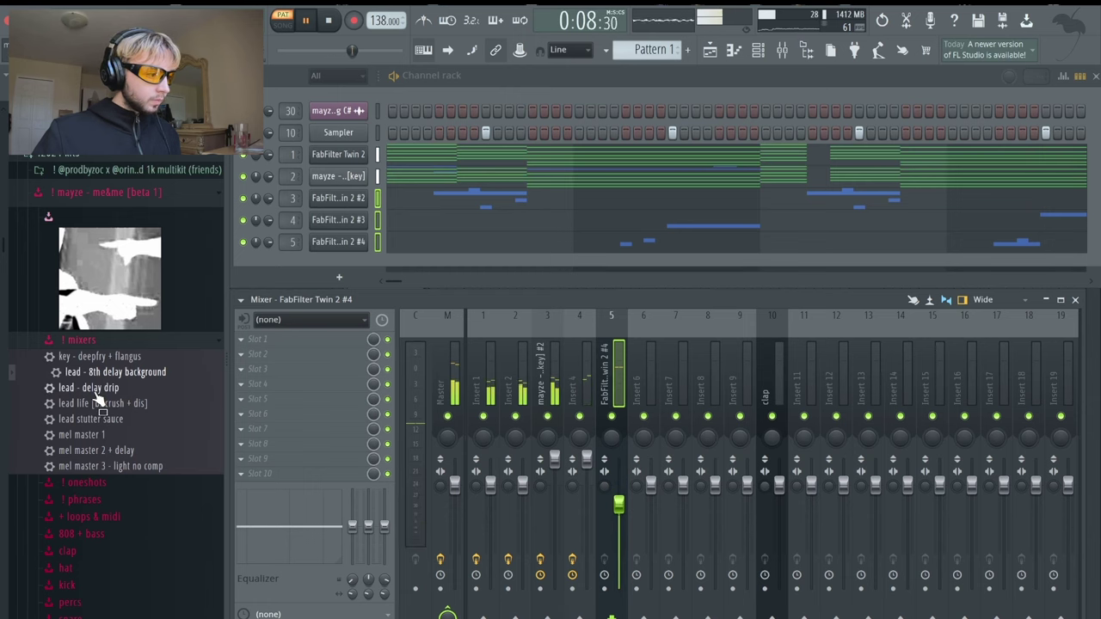
left_click_drag(88, 387, 617, 388)
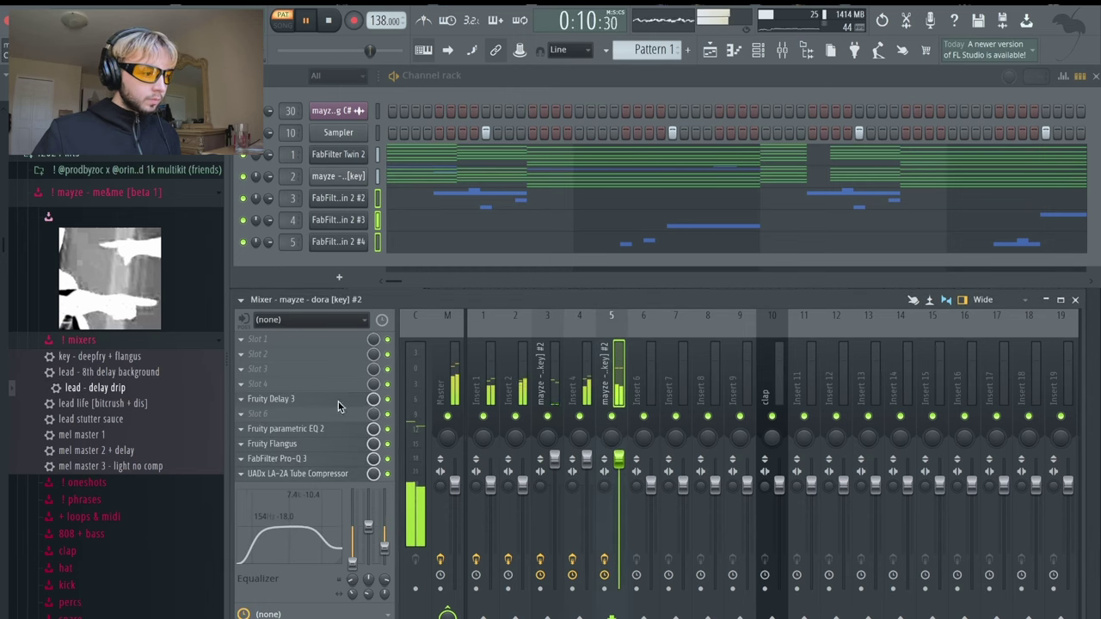
- Lower the wet output of Fruity Delay 3 on mixer insert 5, close its window and stop playback
left_click(326, 397)
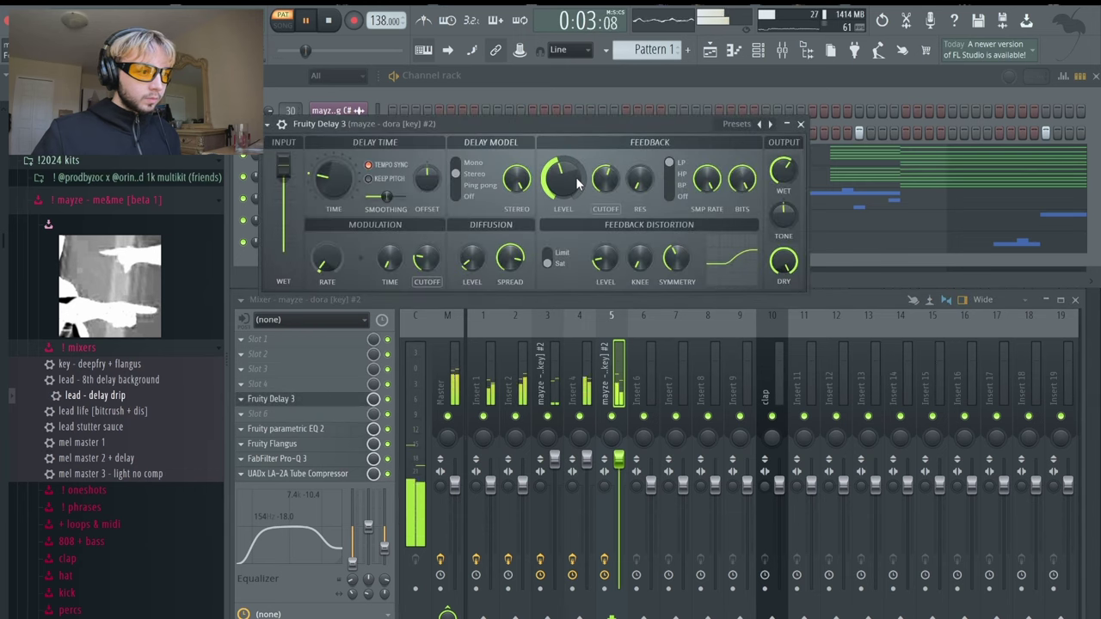
left_click_drag(783, 170, 783, 215)
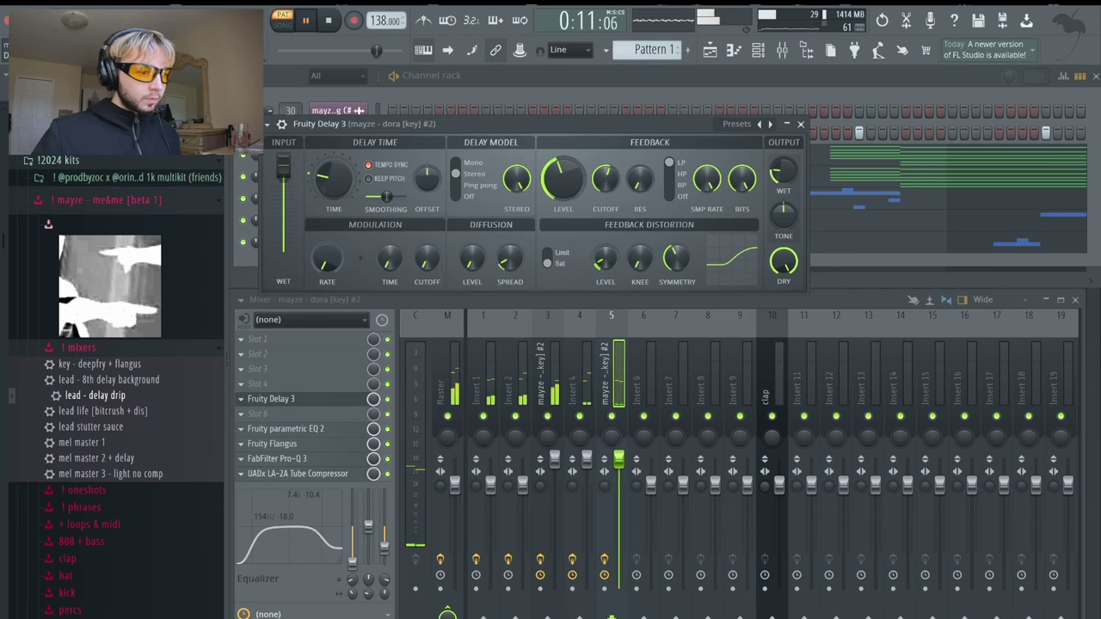
left_click(801, 125)
key("space")
- Select mixer inserts 1 to 6 together and route them only to insert 7
left_click(483, 389)
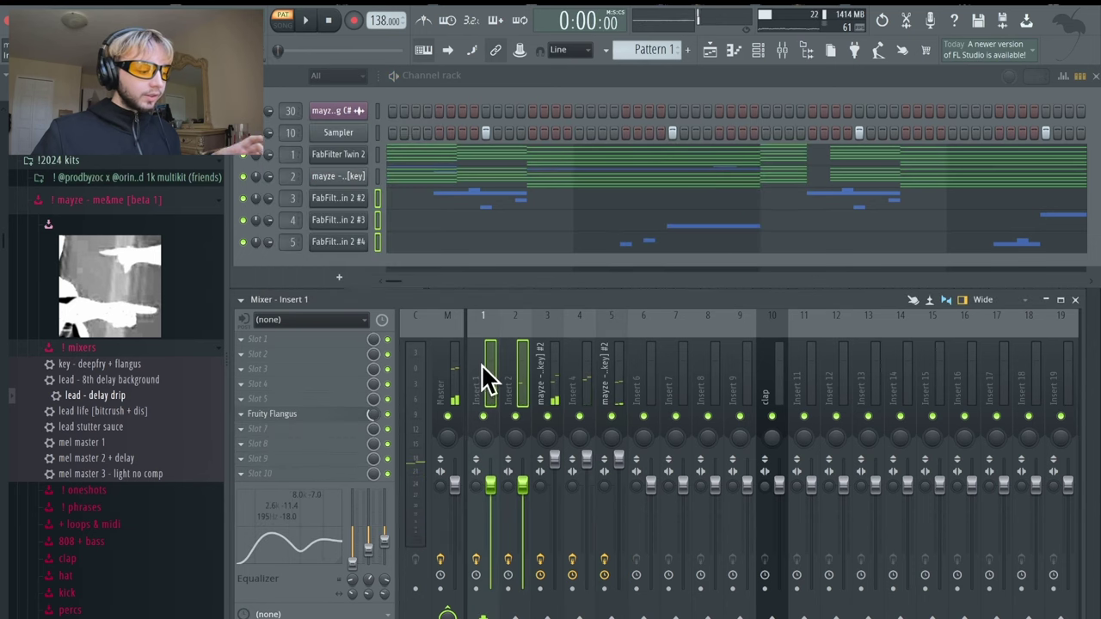
left_click(585, 379, "shift+super")
left_click(618, 383, "shift+super")
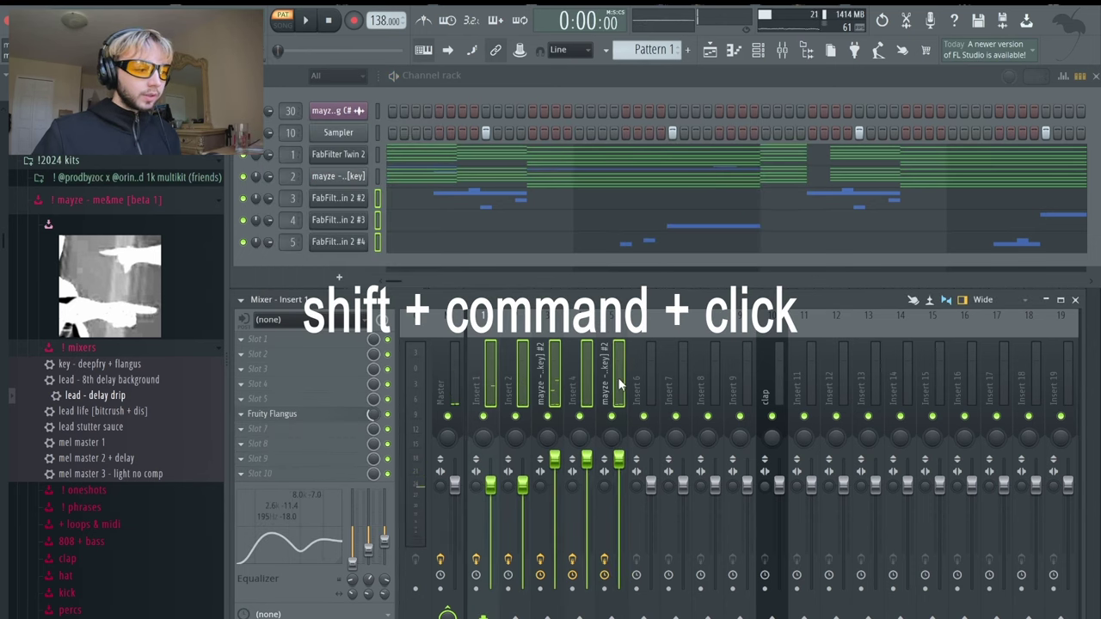
left_click(646, 370, "shift+super")
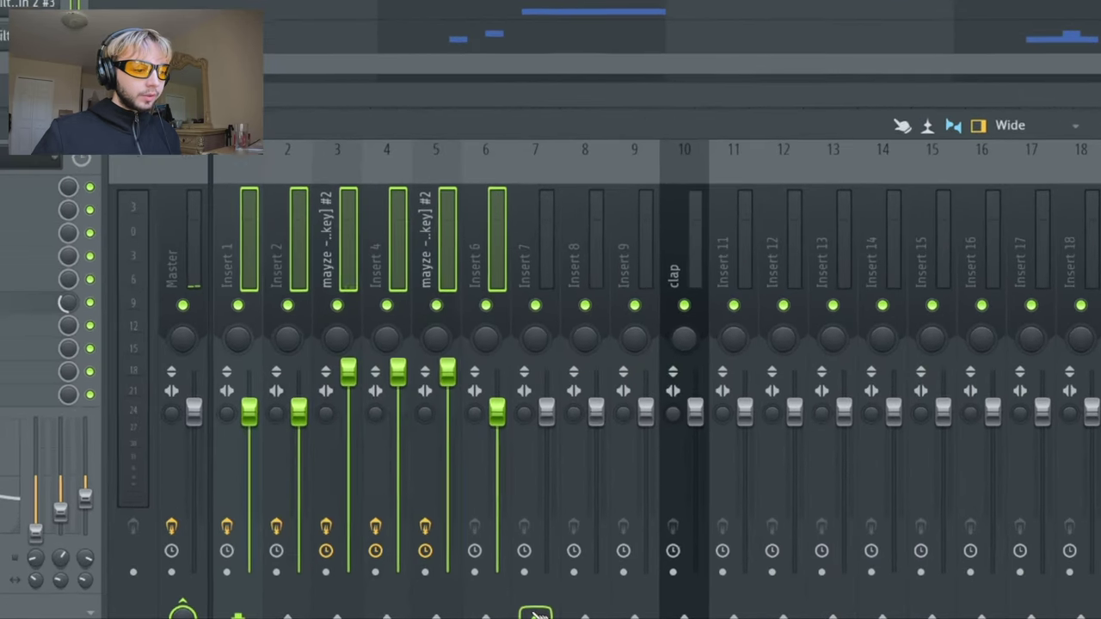
right_click(671, 617)
left_click(547, 591)
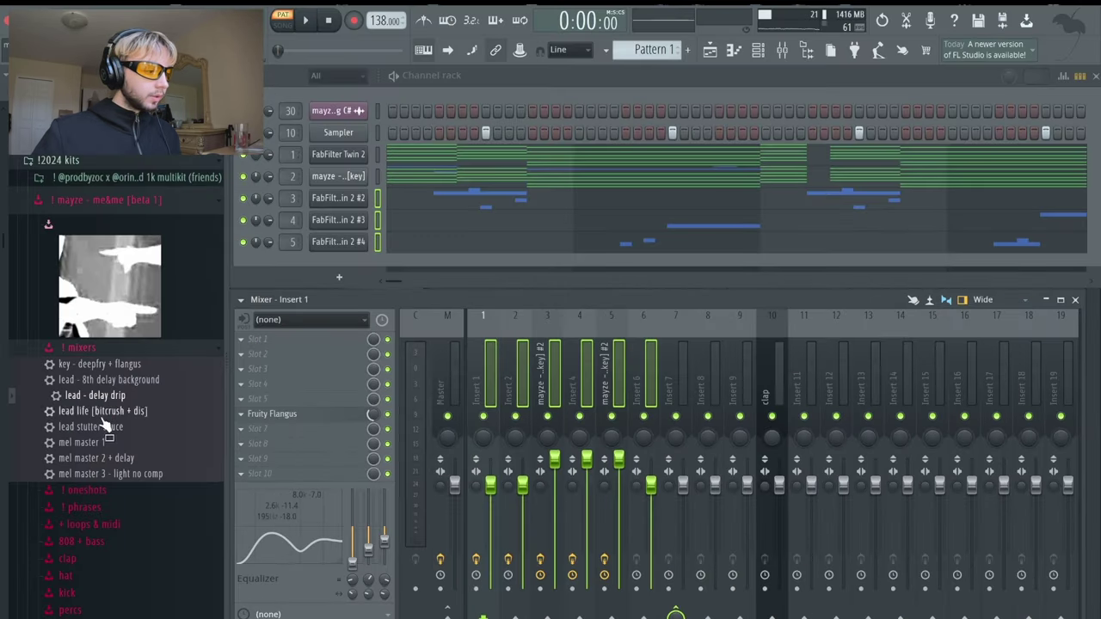
- Load the mel master 2 + delay preset onto mixer insert 7 and cut its low equalizer band to -18 dB at 123 Hz
left_click_drag(127, 465, 423, 465)
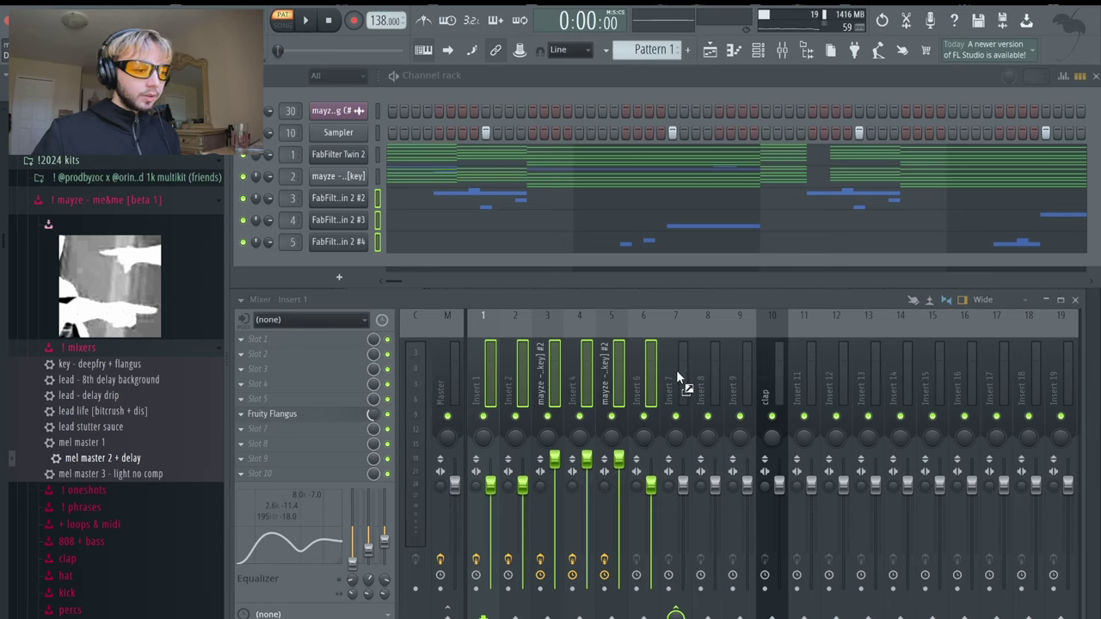
left_click_drag(676, 373, 677, 370)
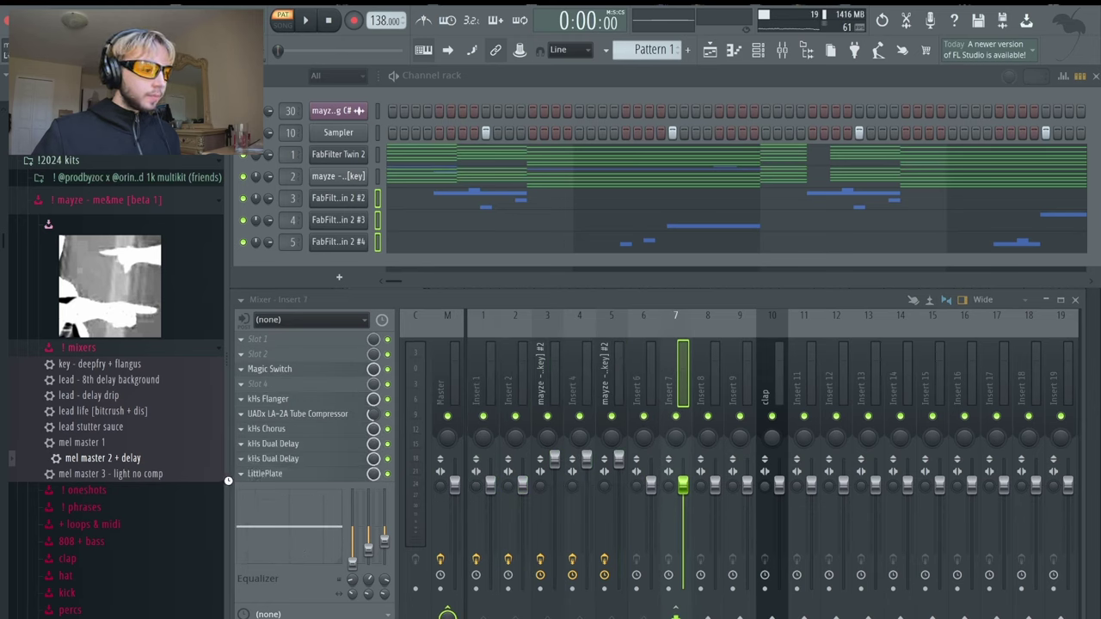
key("space")
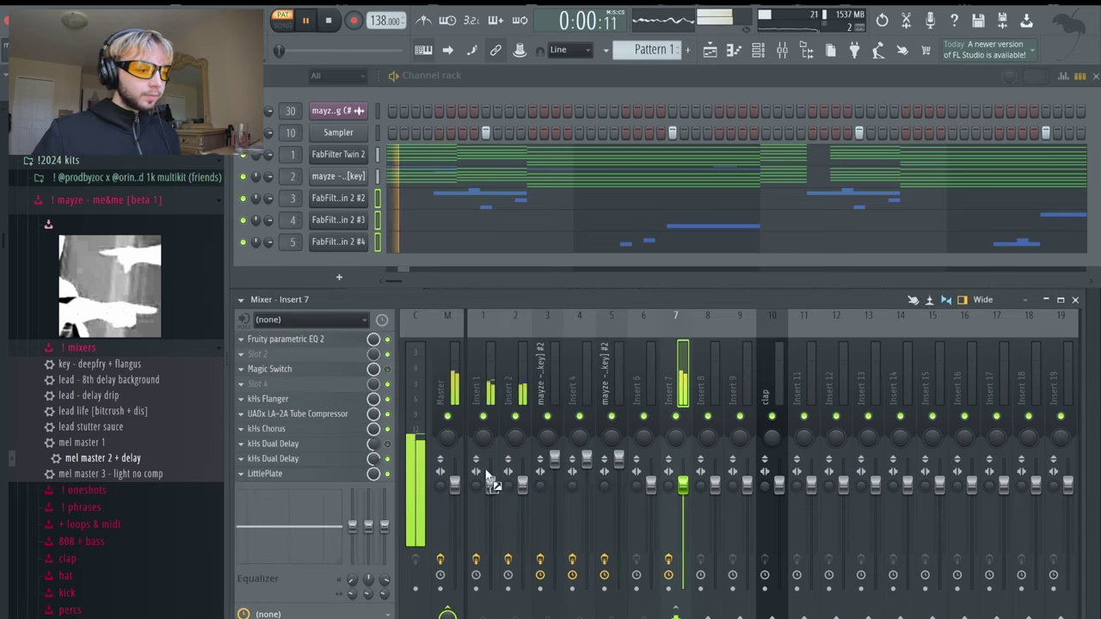
left_click_drag(352, 523, 355, 586)
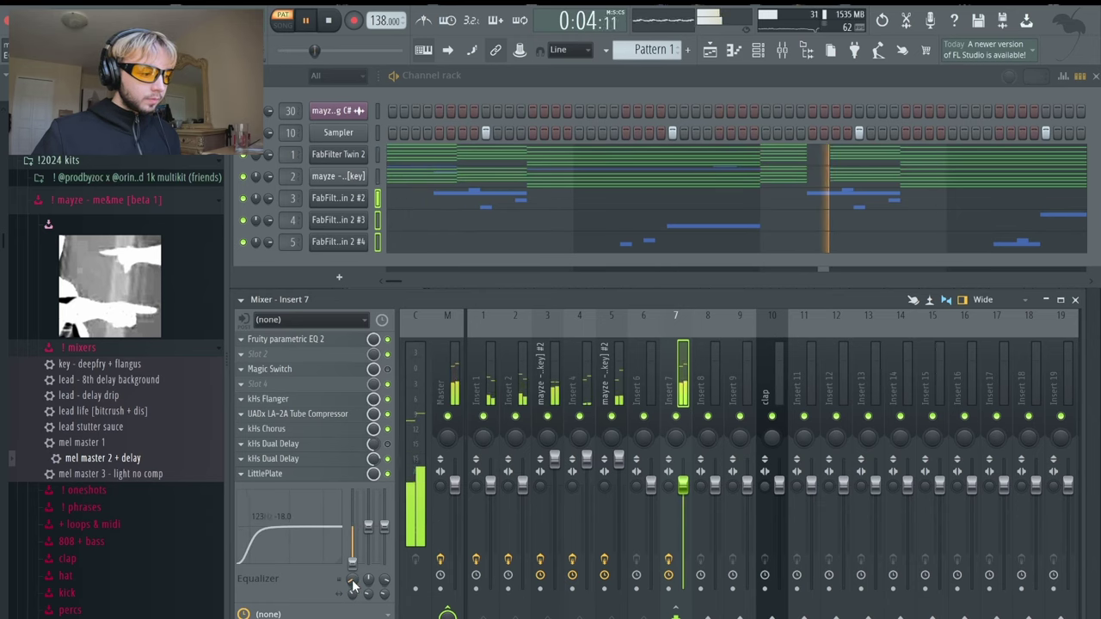
- Lower the feedback level of Fruity Delay 3 on mixer insert 5 and close its window
left_click(619, 379)
key("space")
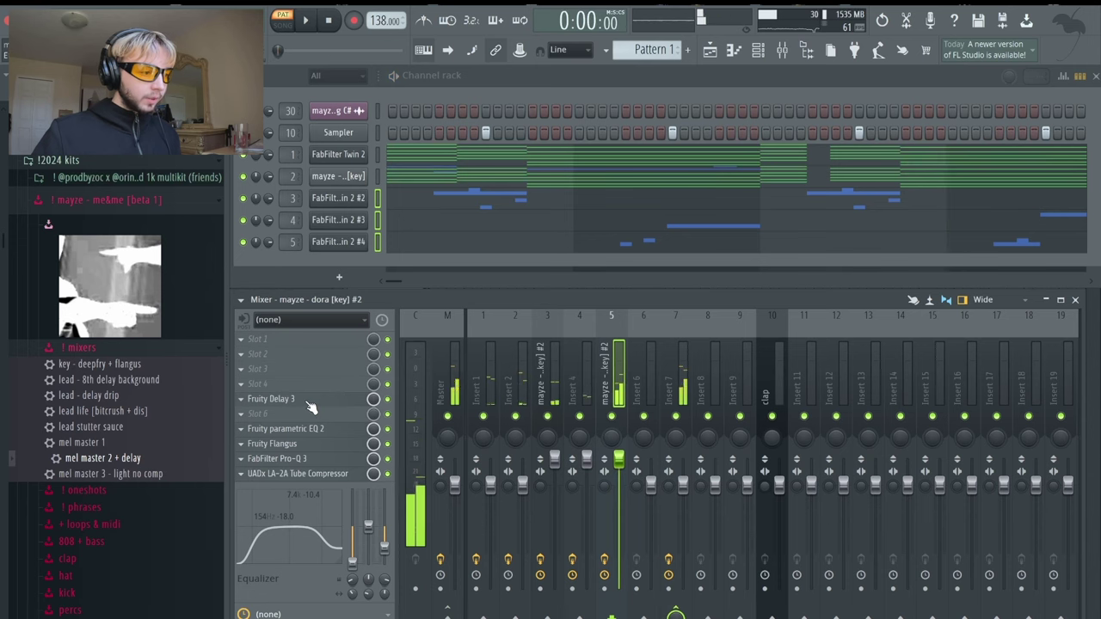
left_click(293, 398)
key("space")
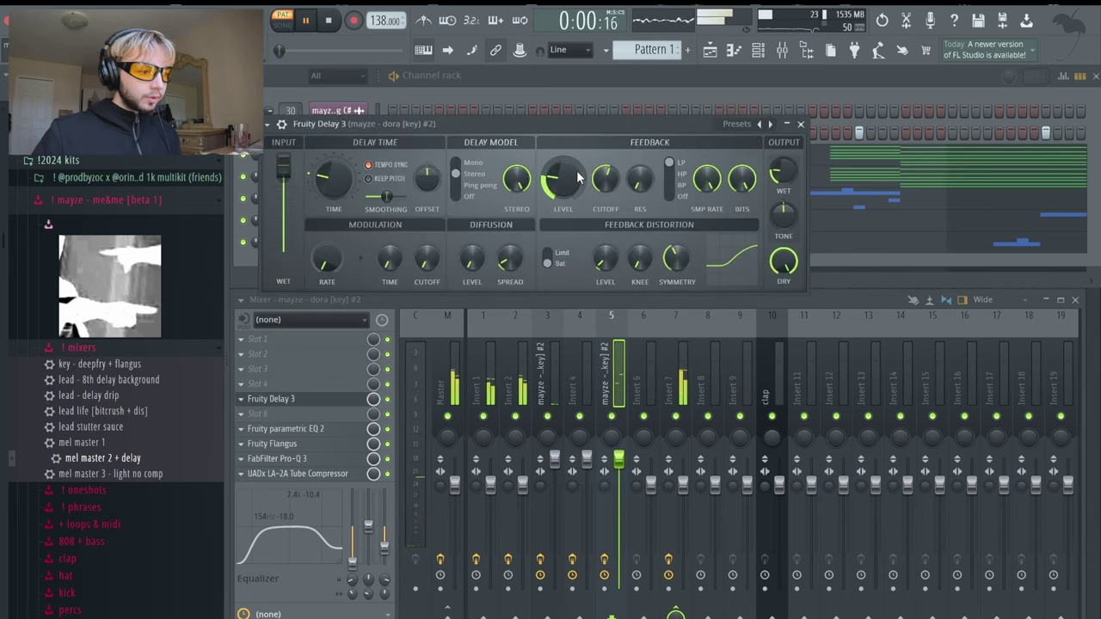
left_click_drag(564, 179, 564, 183)
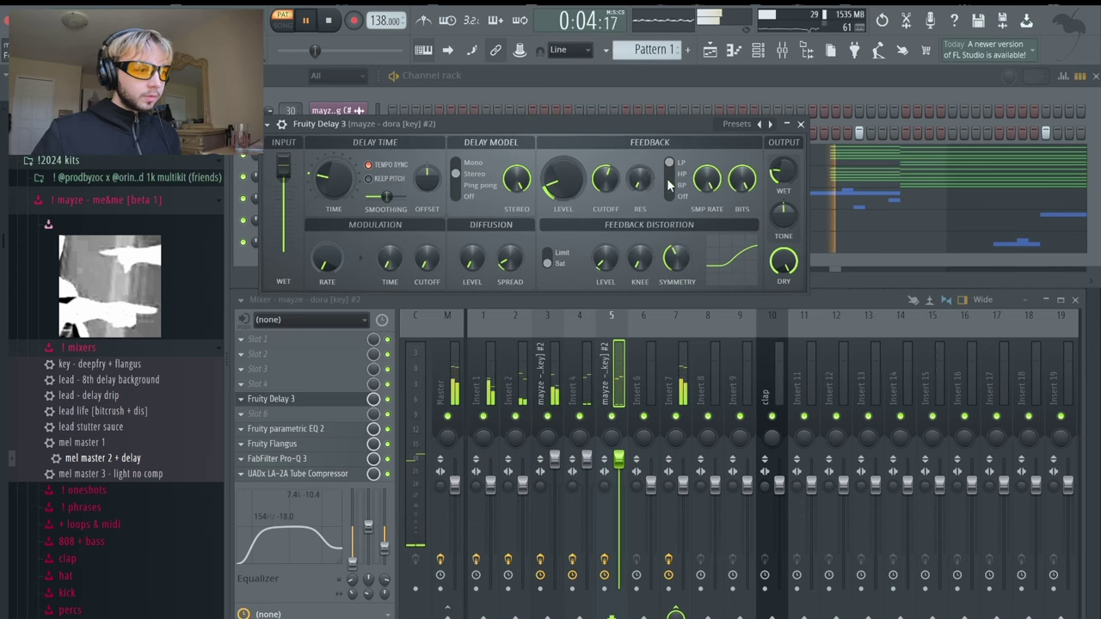
left_click(800, 124)
- Set the low equalizer band on mixer insert 7 to 138 Hz and mute insert 2
left_click(680, 383)
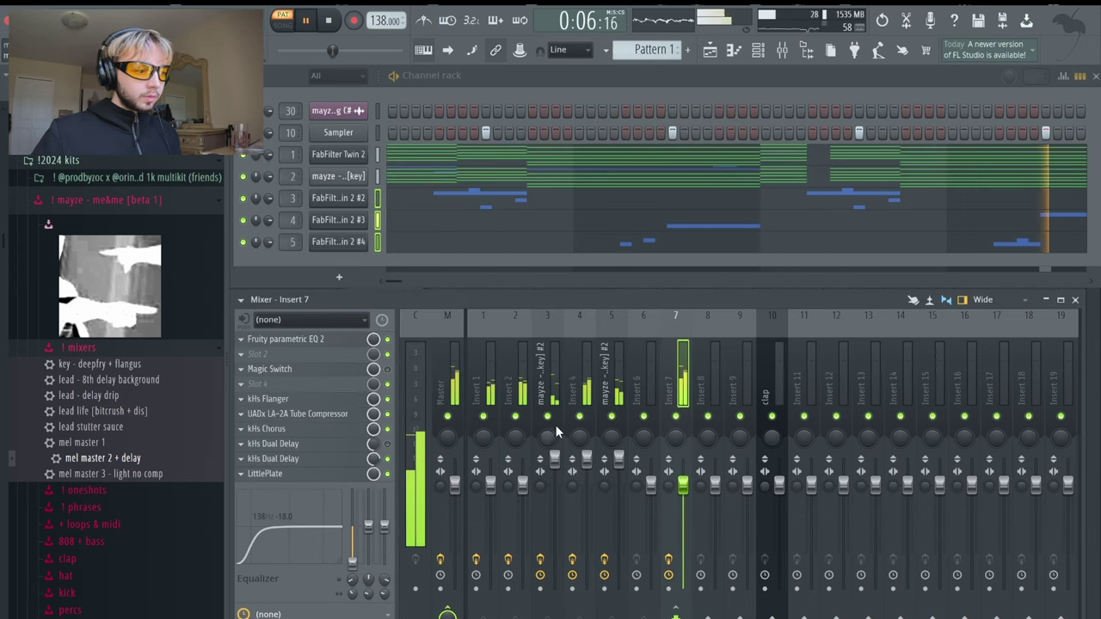
left_click(516, 416)
- Lower the volume of mixer insert 4 and set insert 5's low equalizer band to 270 Hz
left_click(589, 469)
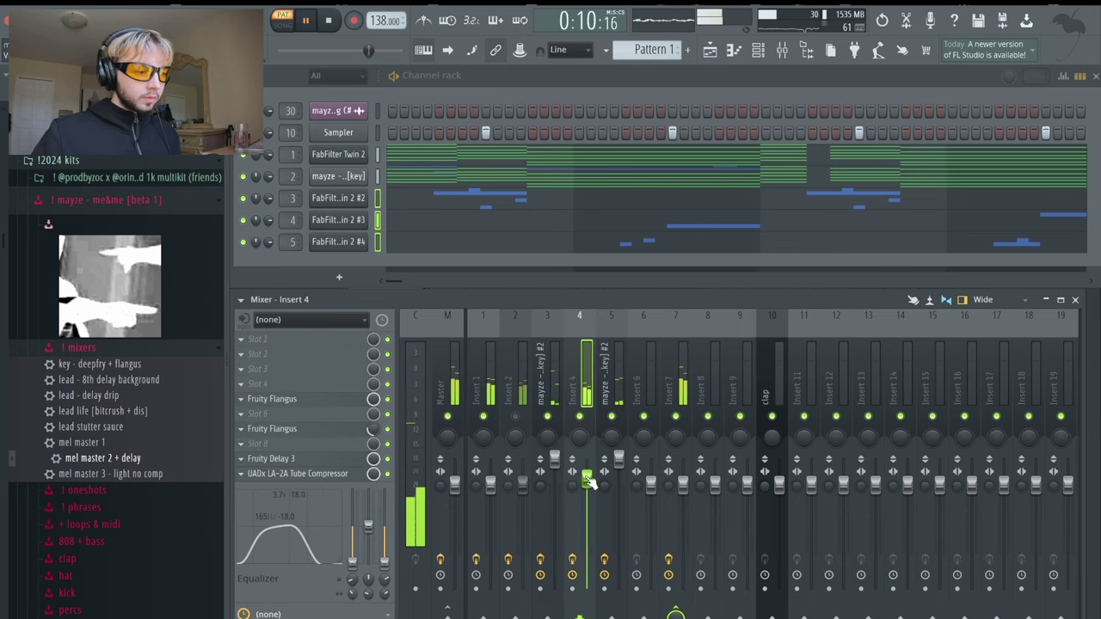
left_click(617, 381)
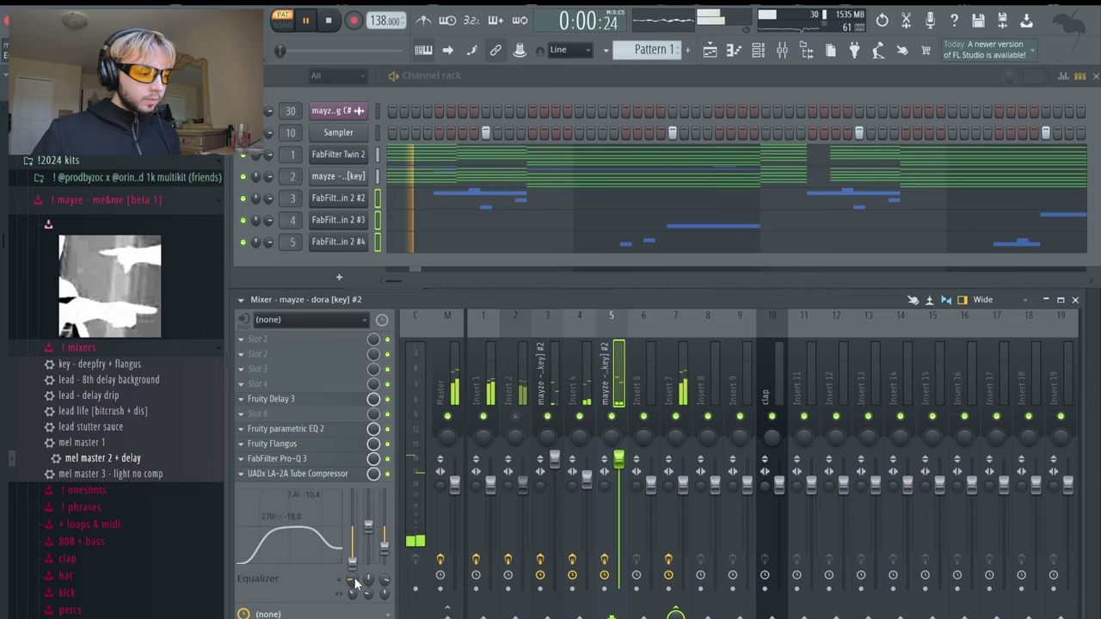
left_click(684, 360)
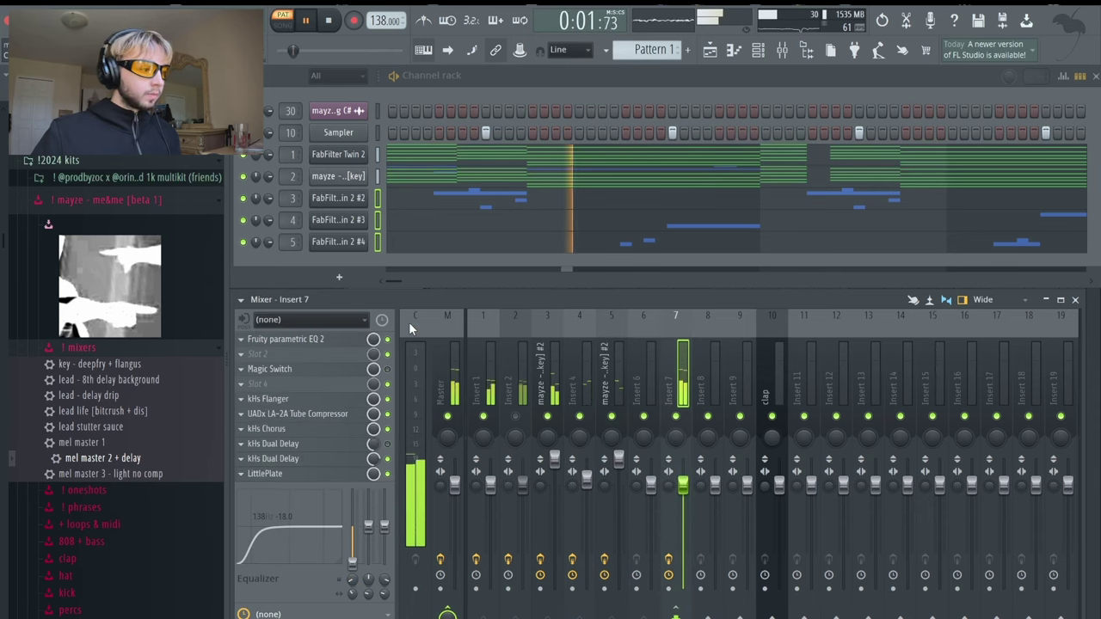
- Stop playback and audition the clap samples in the mayre - me&me [beta 1] kit
left_click(120, 348)
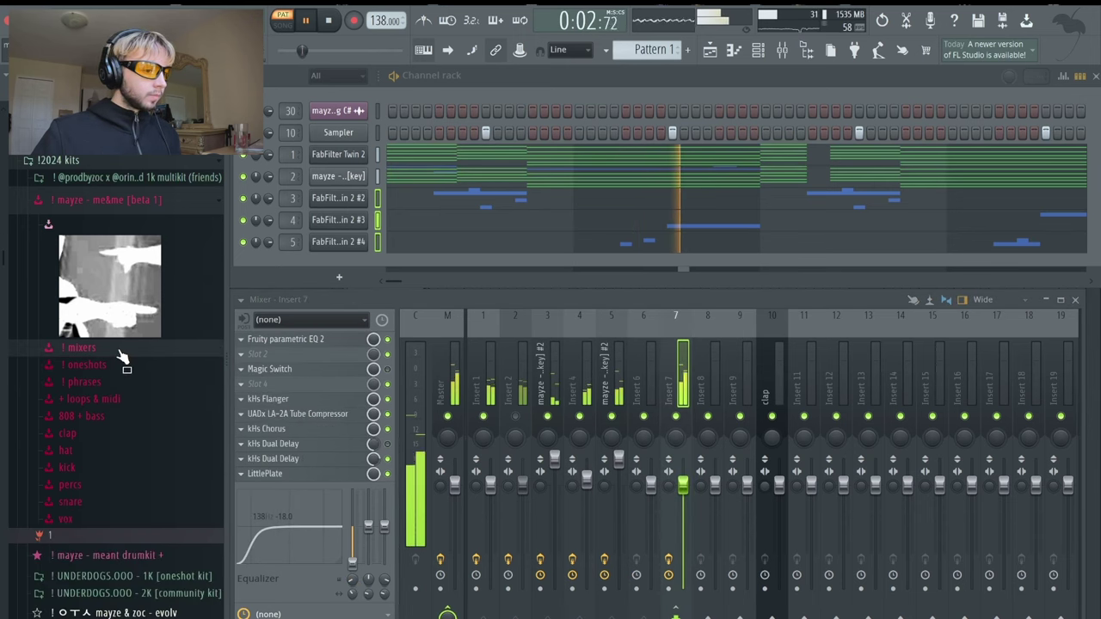
key("space")
left_click(82, 417)
left_click(91, 418)
left_click(92, 433)
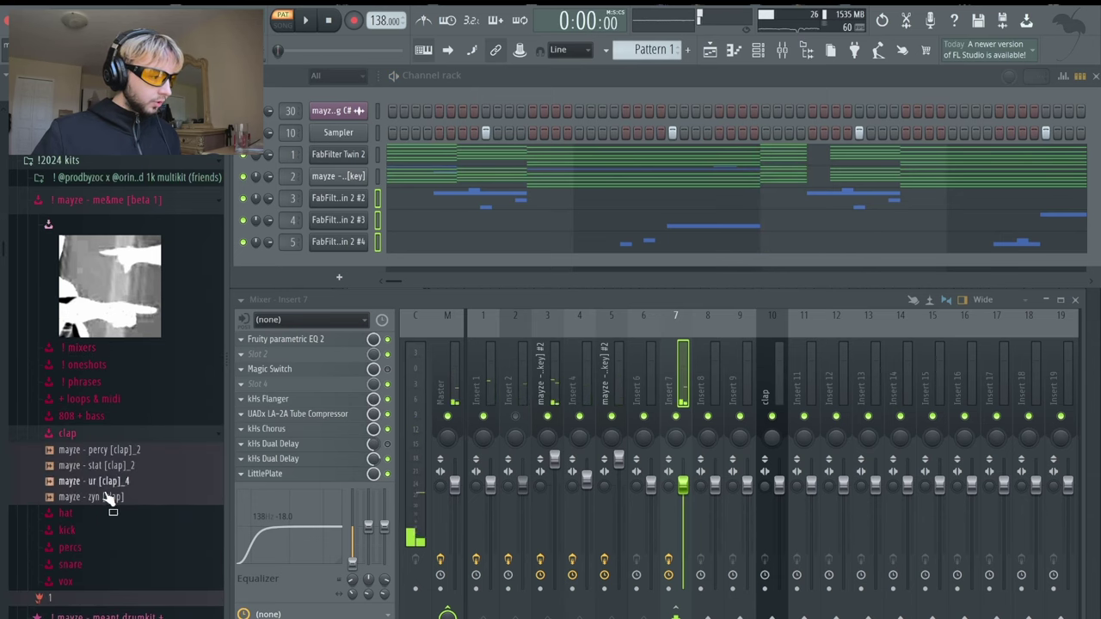
left_click(115, 497)
left_click(113, 451)
left_click(116, 466)
scroll(133, 534, "down", 3)
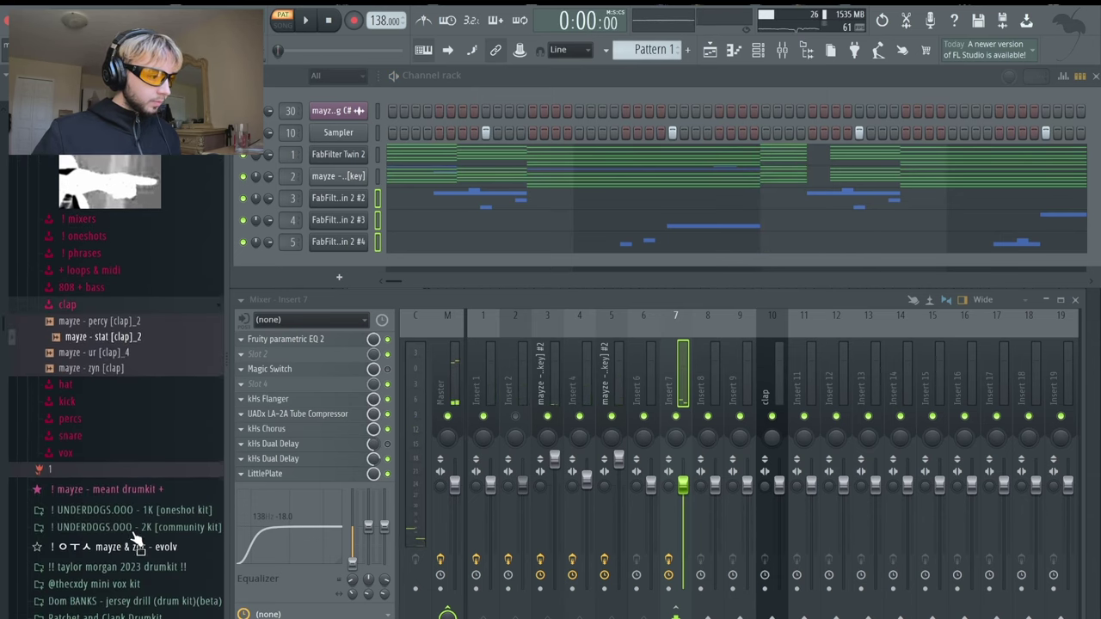
- Load mayze - organic [clap]_3 from the mayze - meant drumkit + clap folder onto the Sampler channel and play the pattern
left_click(147, 488)
scroll(165, 520, "down", 3)
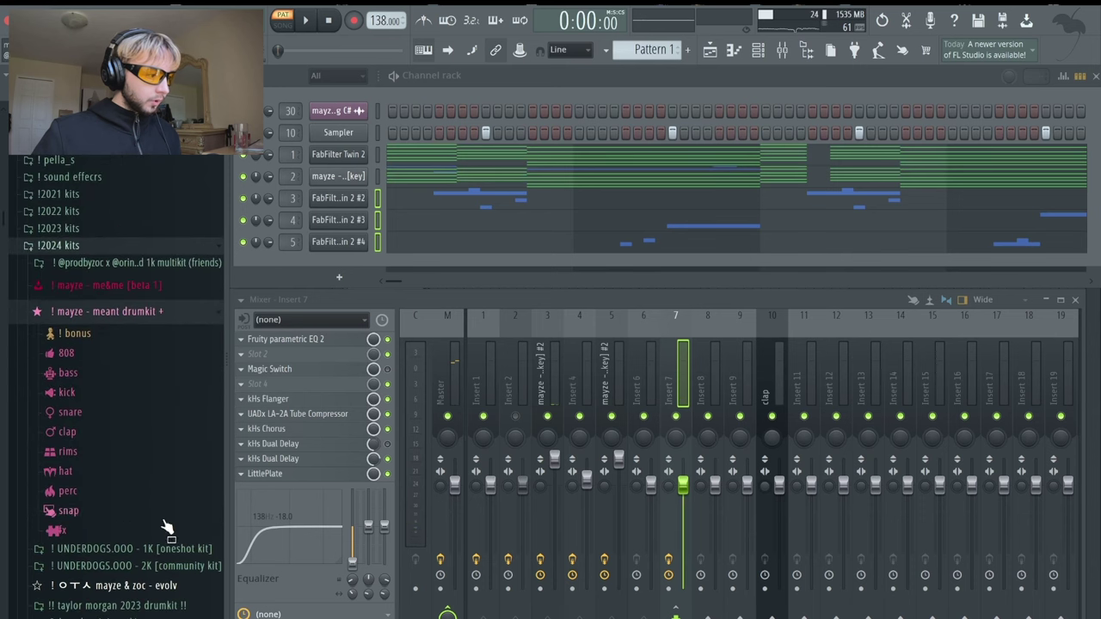
left_click(83, 438)
scroll(121, 456, "down", 3)
left_click(118, 351)
left_click(120, 383)
left_click_drag(377, 127, 350, 130)
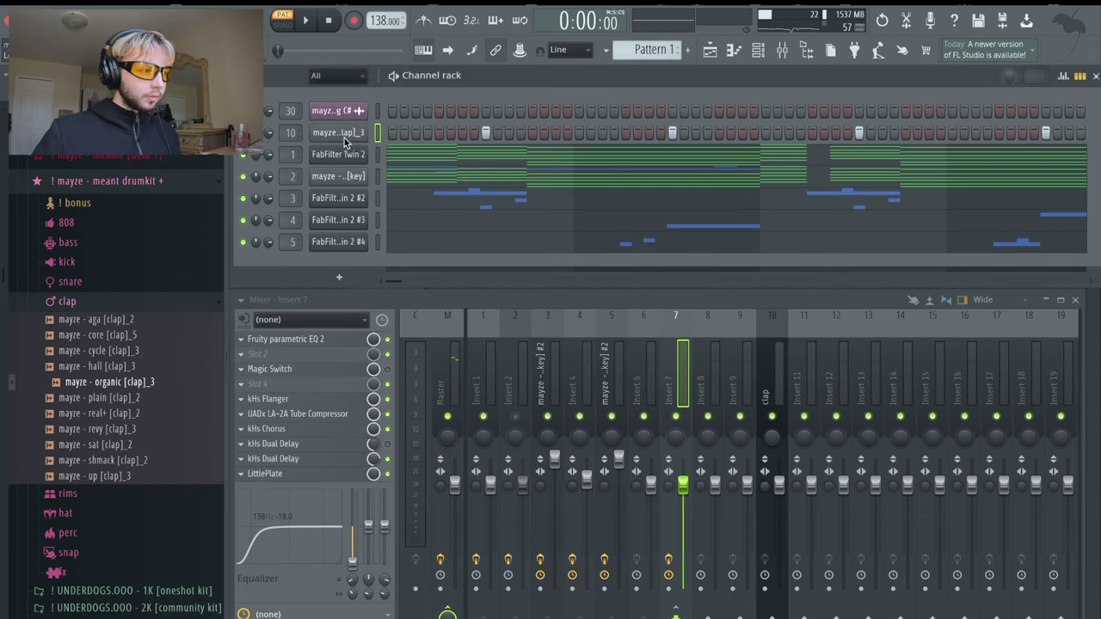
key("space")
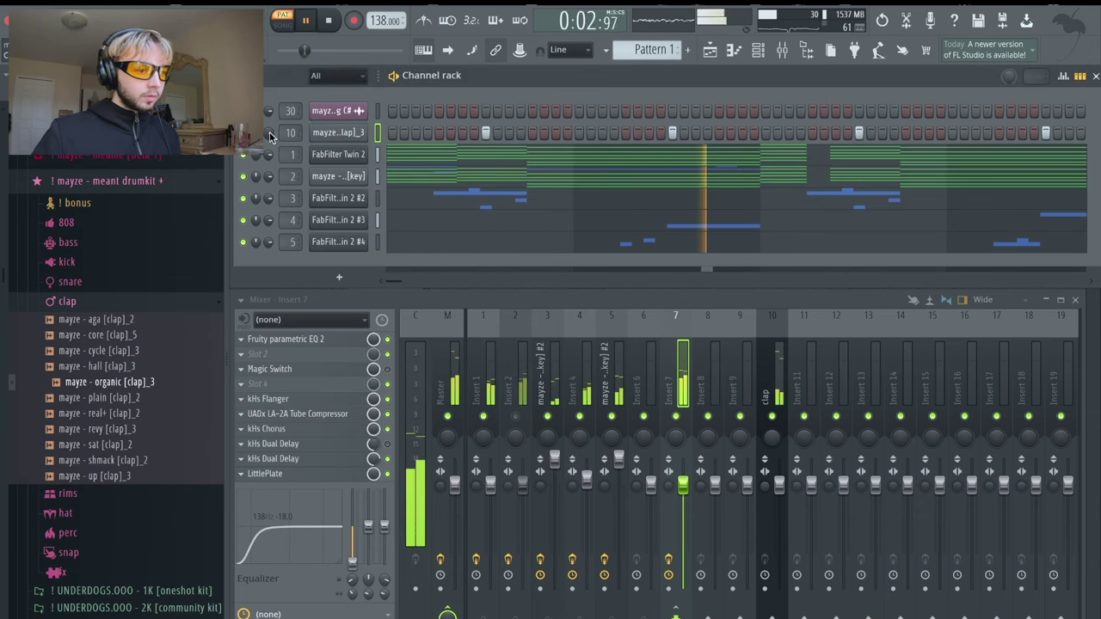
- Add mayze - zay clip [808] from the me&me kit's 808 + bass folder as a new channel and make it cut itself
left_click(112, 160)
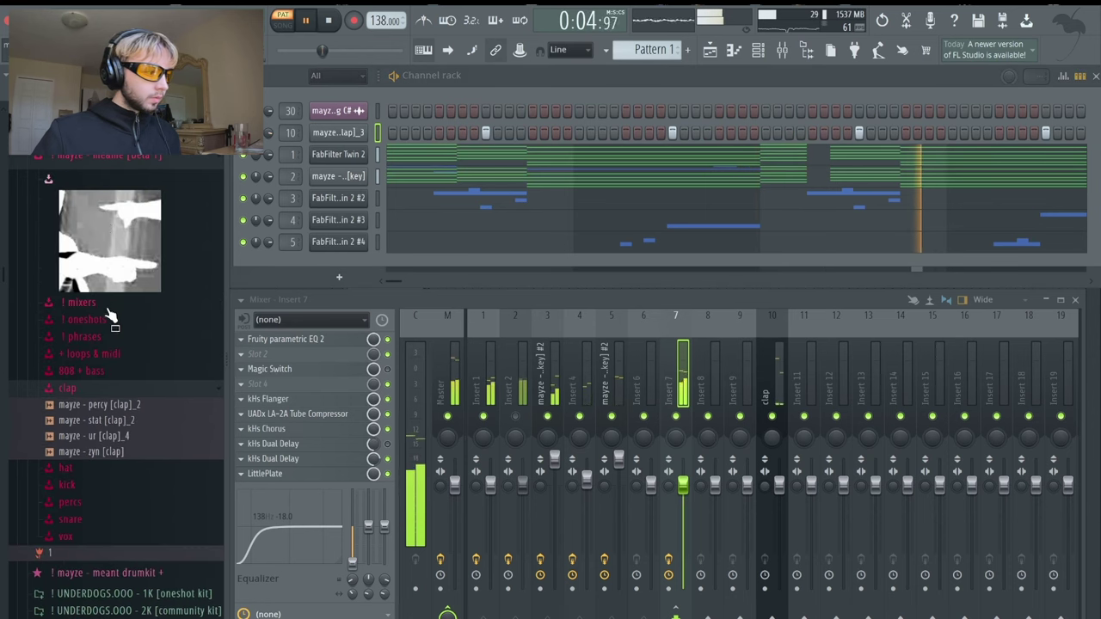
left_click(86, 372)
scroll(130, 516, "down", 3)
left_click_drag(135, 583, 351, 259)
right_click(351, 260)
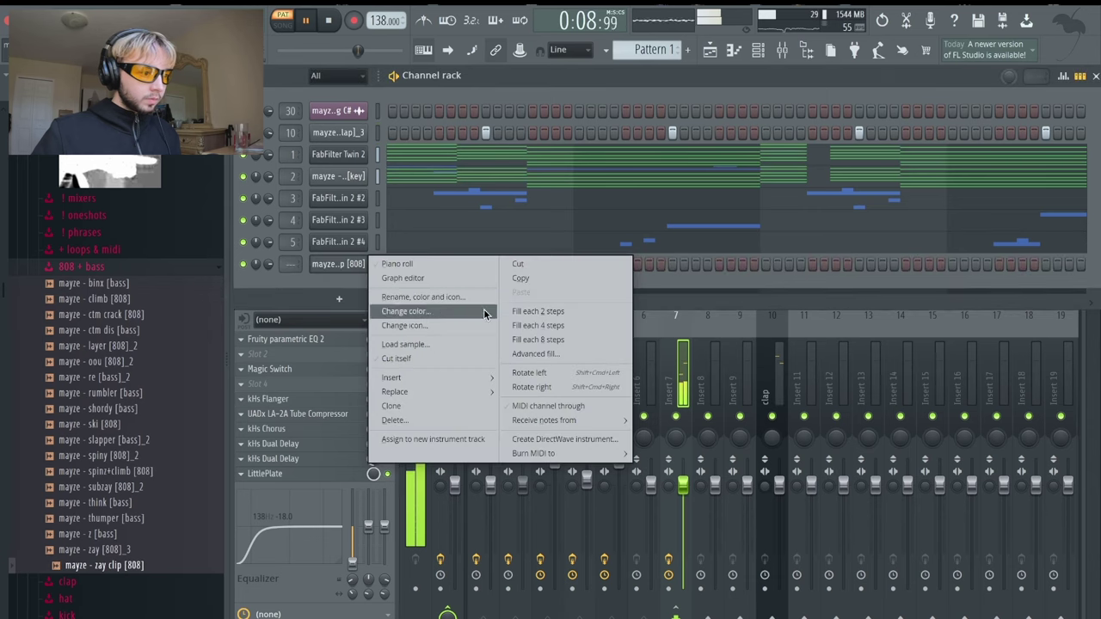
left_click(462, 360)
- Place 808 hits on steps 1 and 7 of the zay clip channel and open its piano roll with playback stopped
left_click(394, 264)
left_click(464, 264)
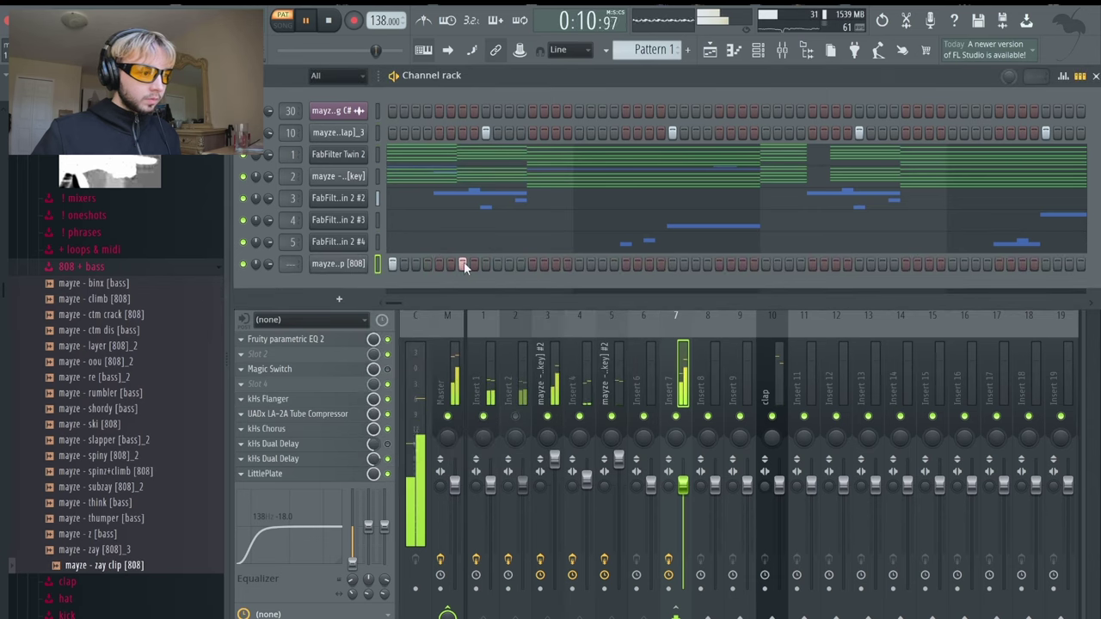
left_click(733, 52)
scroll(668, 313, "down", 3)
key("ctrl+a")
key("space")
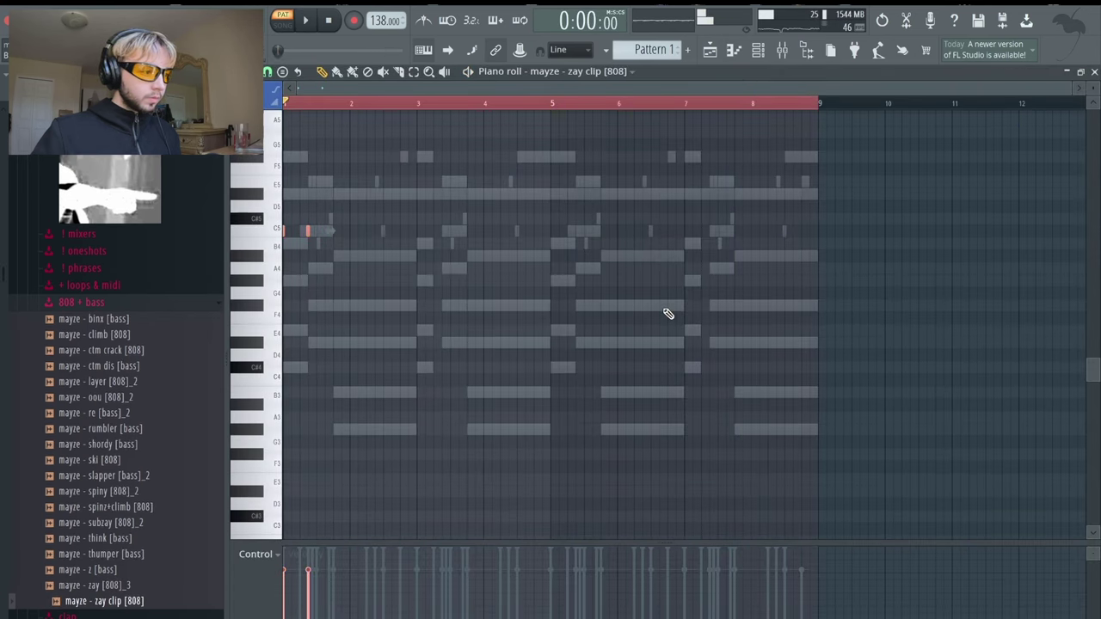
- Transpose the first 808 note to C#5 and the second to D#5
key("ctrl+d")
key("ctrl+Down")
key("Up")
key("Up")
key("ctrl+a")
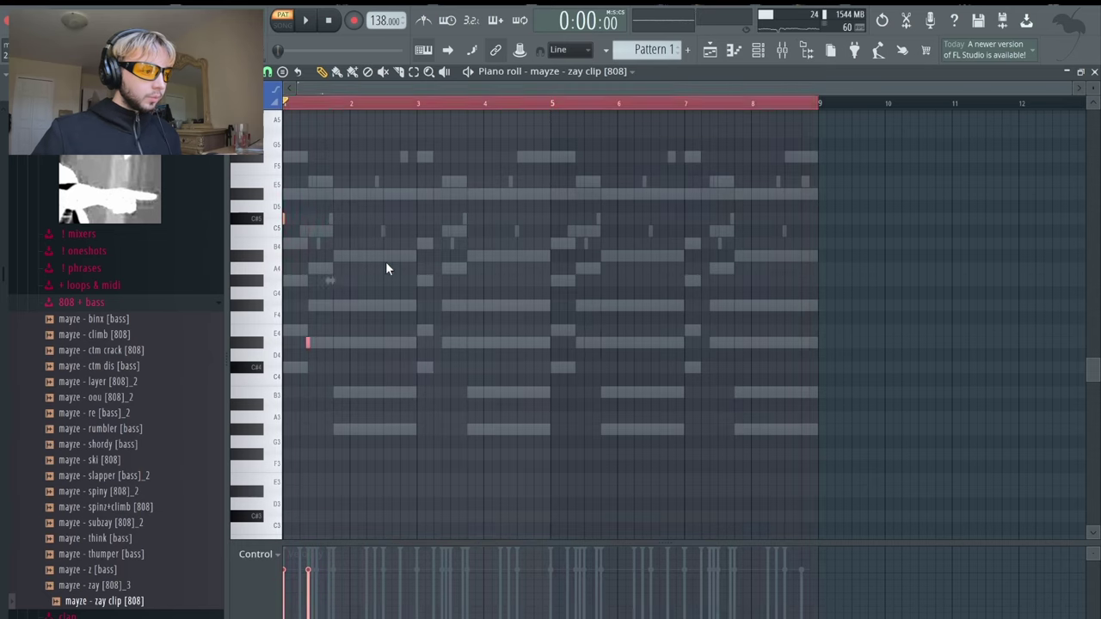
key("ctrl+d")
key("ctrl+Up")
- Lengthen the C#5 and D#5 808 notes to six steps each and repeat the pair every two bars through bar 8
key("ctrl+a")
key("ctrl+d")
scroll(304, 256, "up", 4)
key("ctrl+a")
scroll(305, 193, "down", 4)
mouse_move(309, 193)
left_mouse_down()
mouse_move(352, 206)
mouse_move(777, 226)
mouse_move(722, 229)
left_mouse_up()
scroll(725, 333, "up", 5)
key("space")
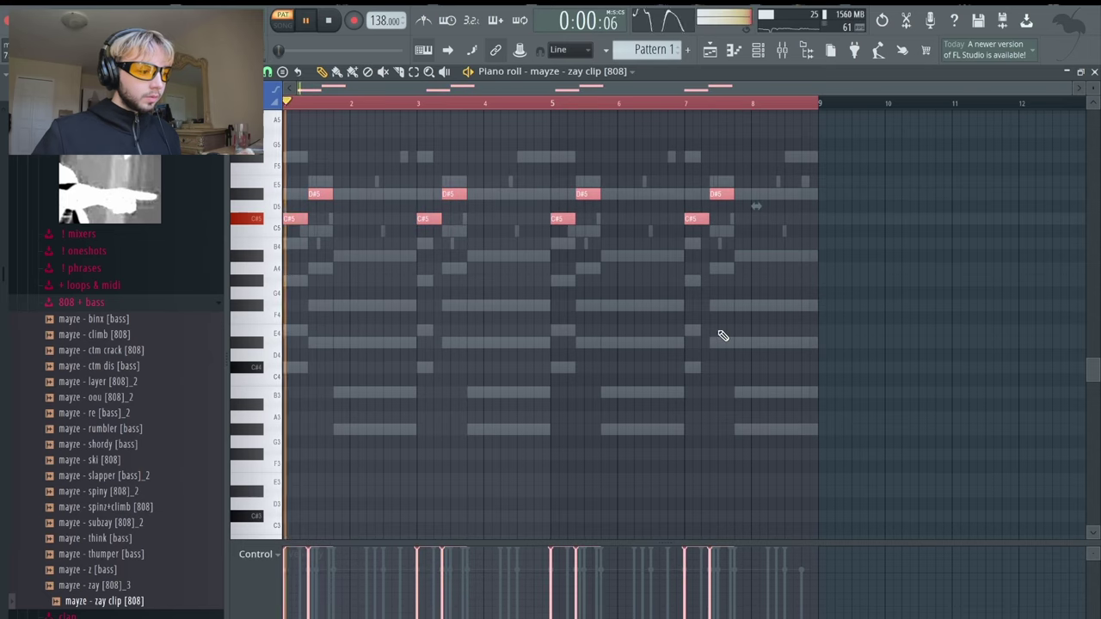
left_click(721, 336, "ctrl")
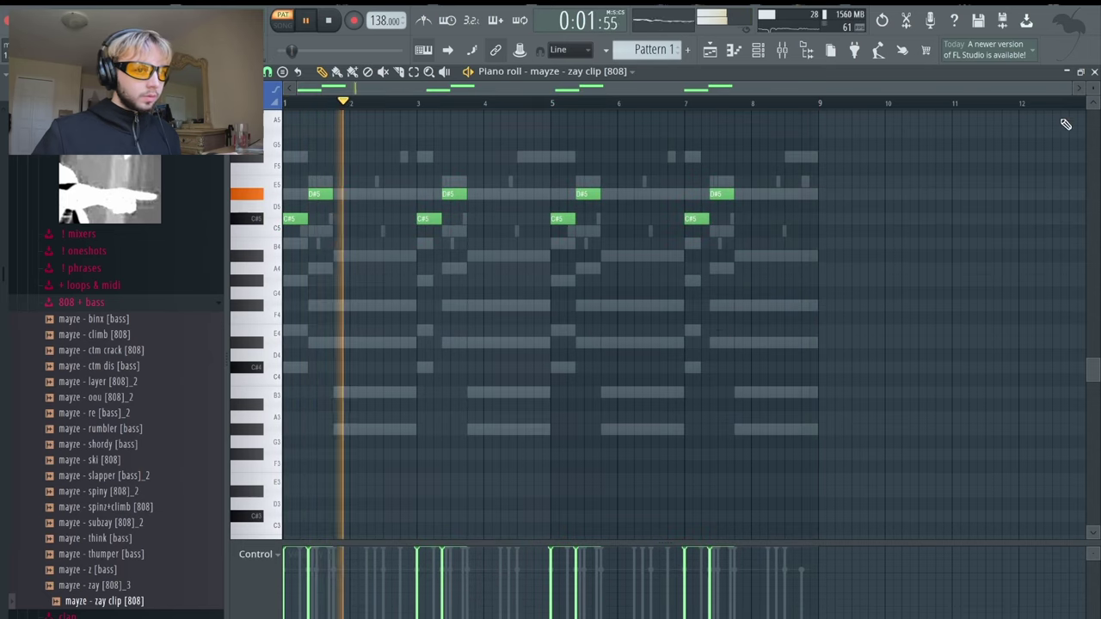
left_click(1095, 73)
- Clone the zay clip 808 channel and replace the clone's sample with mayze - re [bass]_2
left_click(104, 303)
left_click(104, 303)
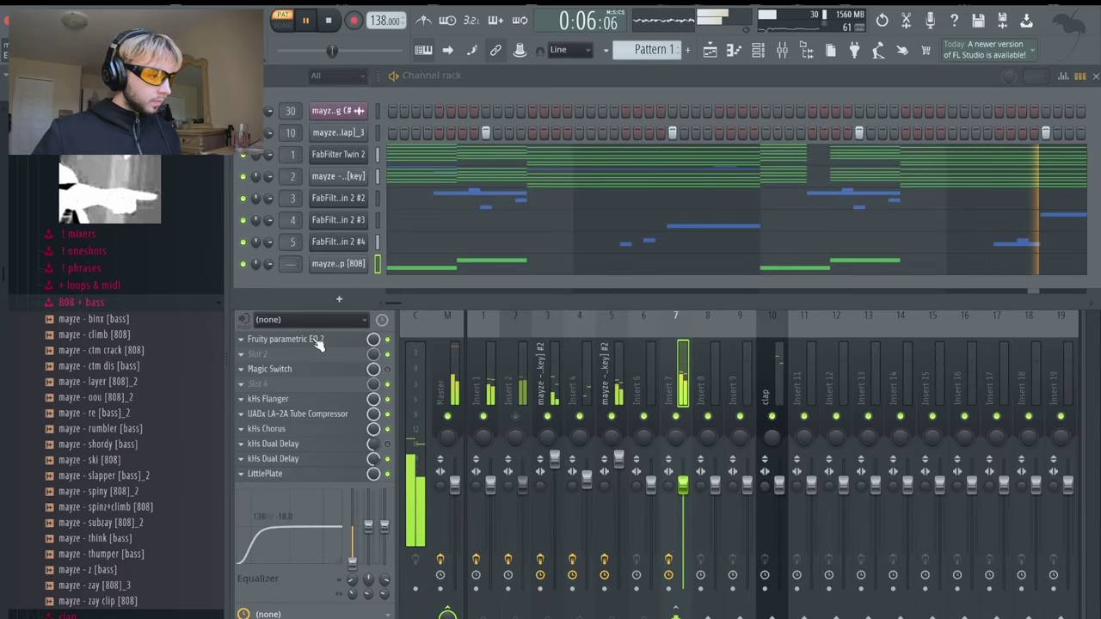
key("space")
right_click(346, 263)
left_click(421, 403)
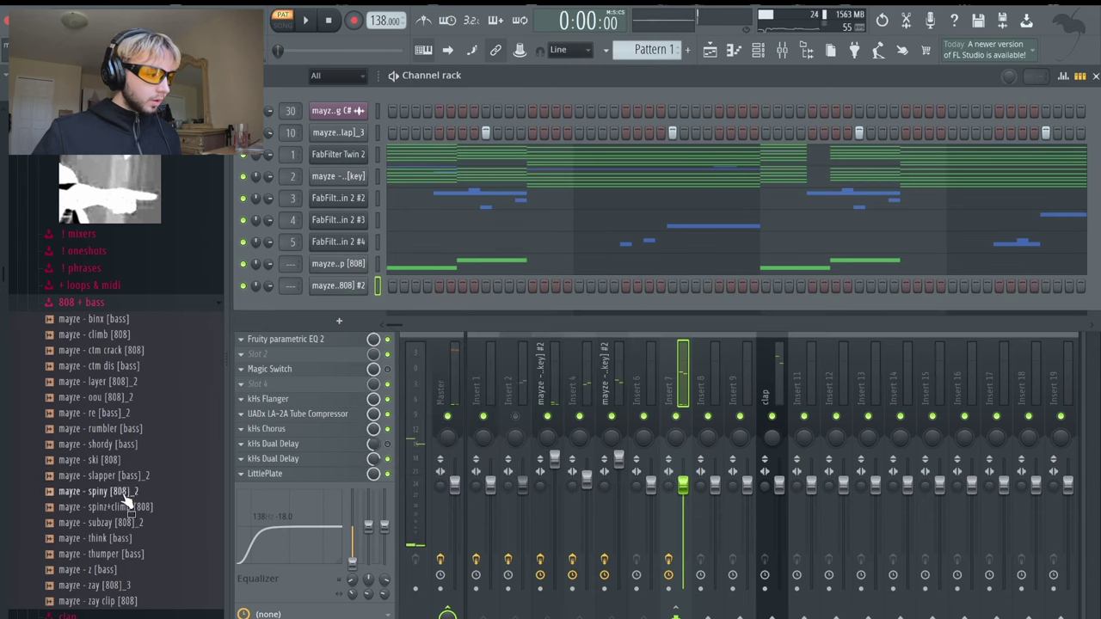
left_click_drag(101, 414, 337, 291)
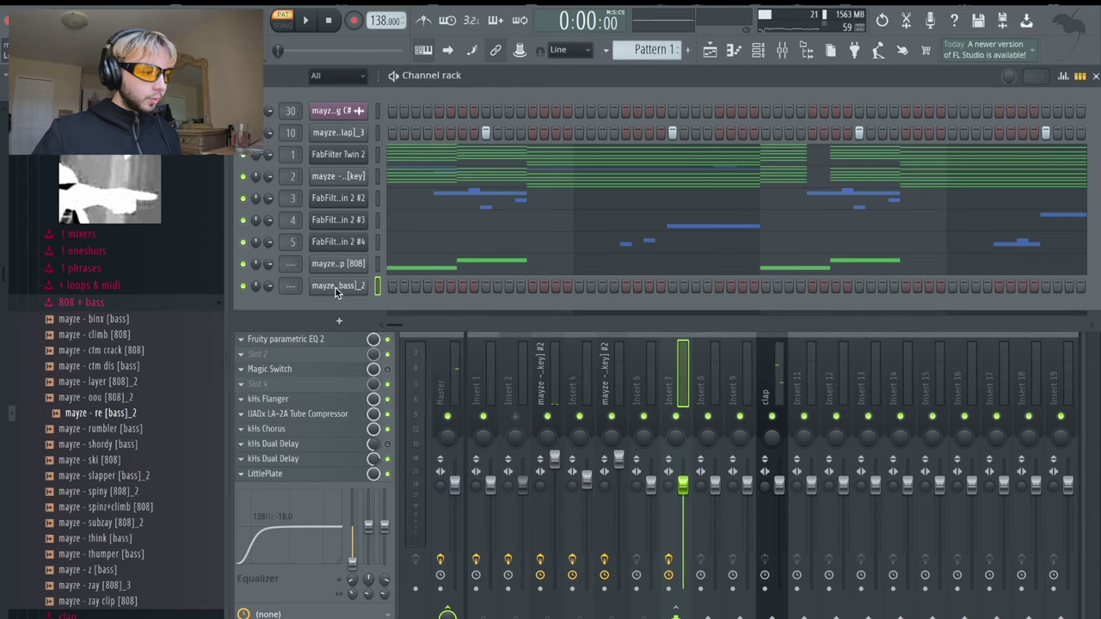
- Raise the fade-out of mayze - re [bass]_2 and set both its and the zay clip 808's cut groups to 5 by 5
left_click(336, 293)
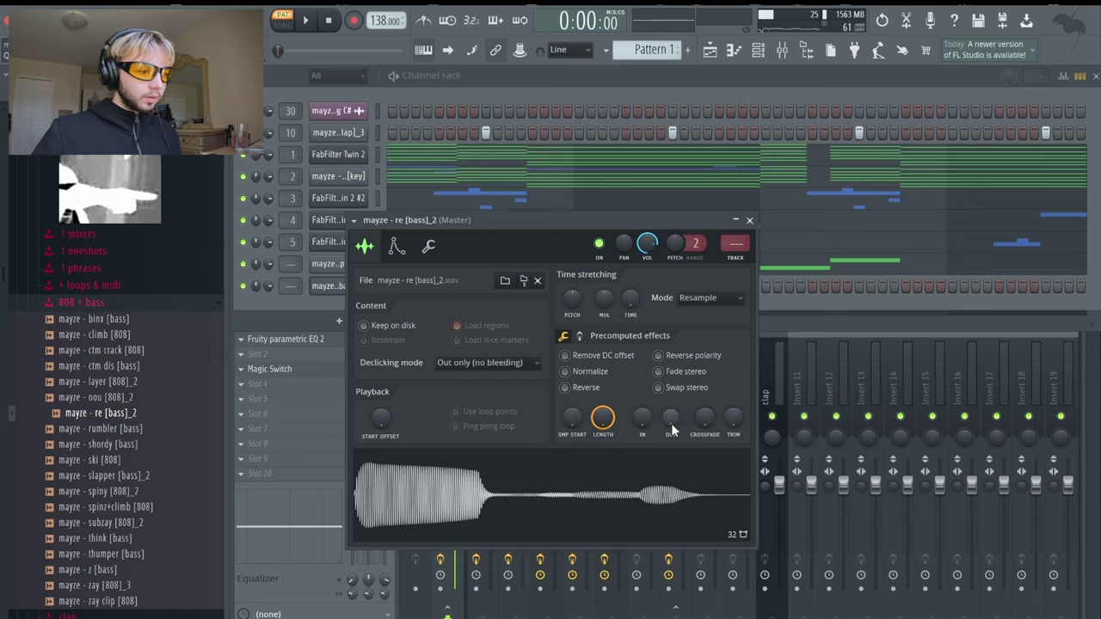
left_click_drag(672, 430, 673, 404)
left_click(427, 247)
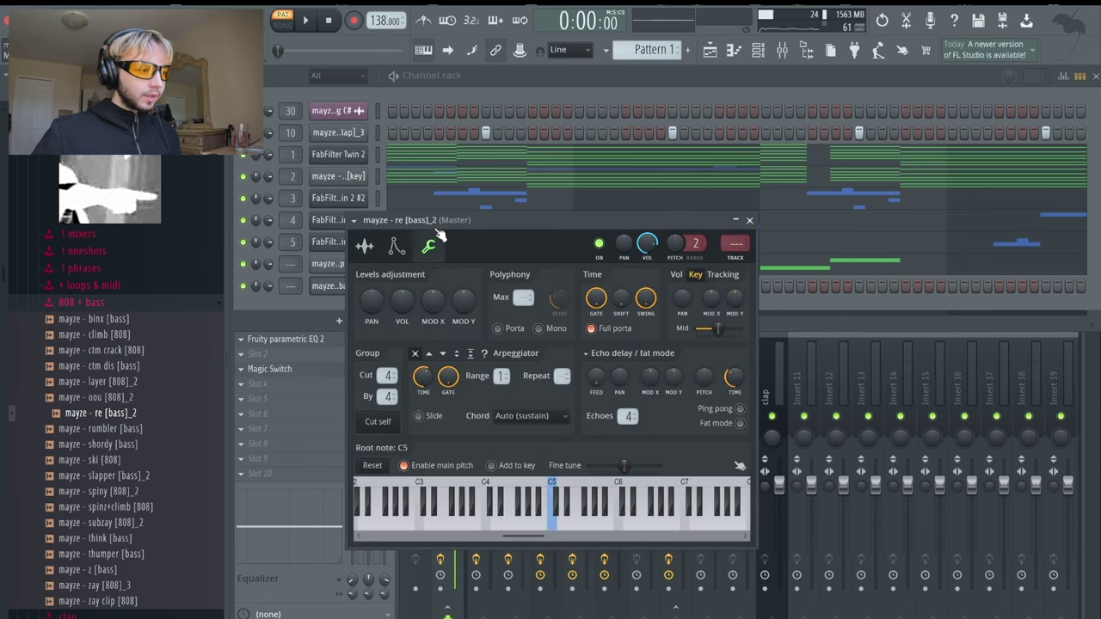
left_click_drag(438, 226, 506, 206)
left_click(357, 264)
left_click(408, 230)
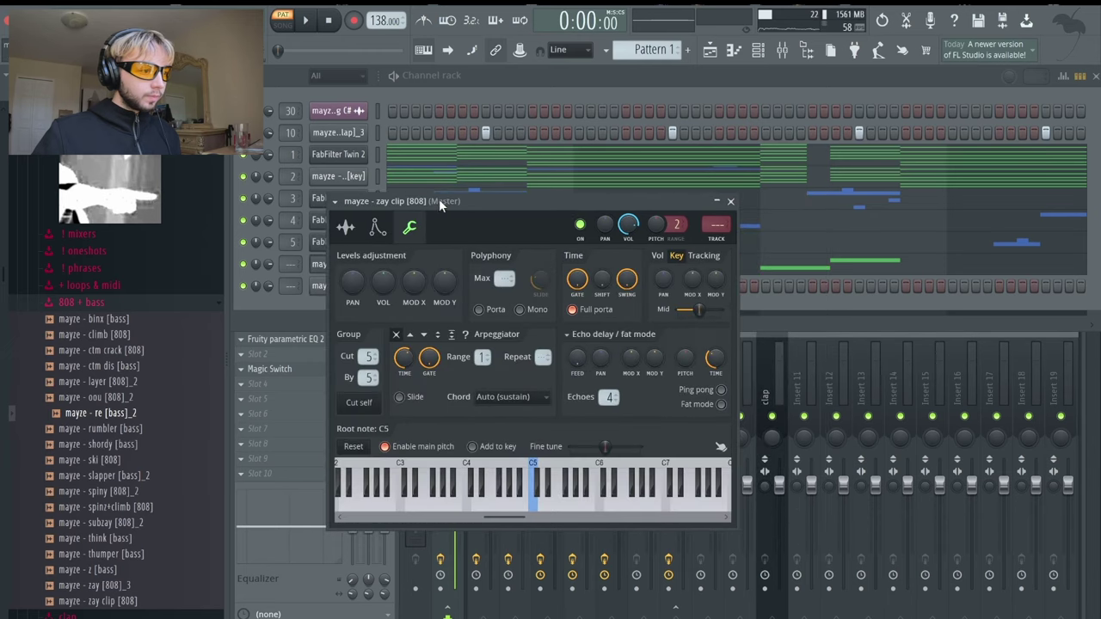
left_click(337, 285)
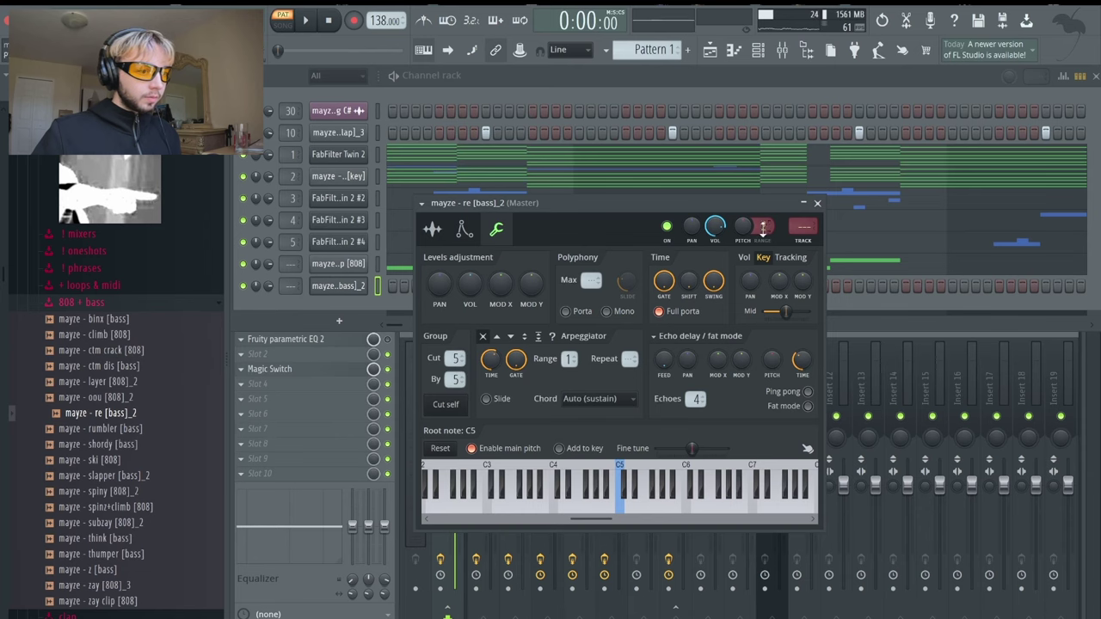
left_click(818, 203)
- Place a six-step G#5 note late in bar 1 of mayze - re [bass]_2 and a matching G#4 note in bar 4
left_click(736, 52)
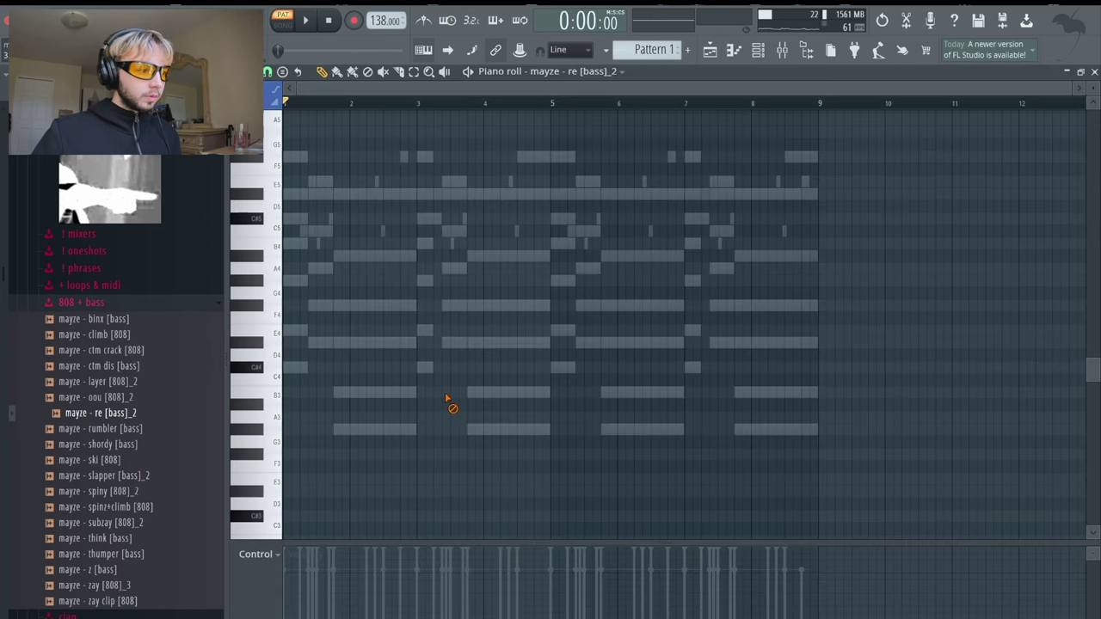
left_click(335, 431)
scroll(334, 430, "up", 3)
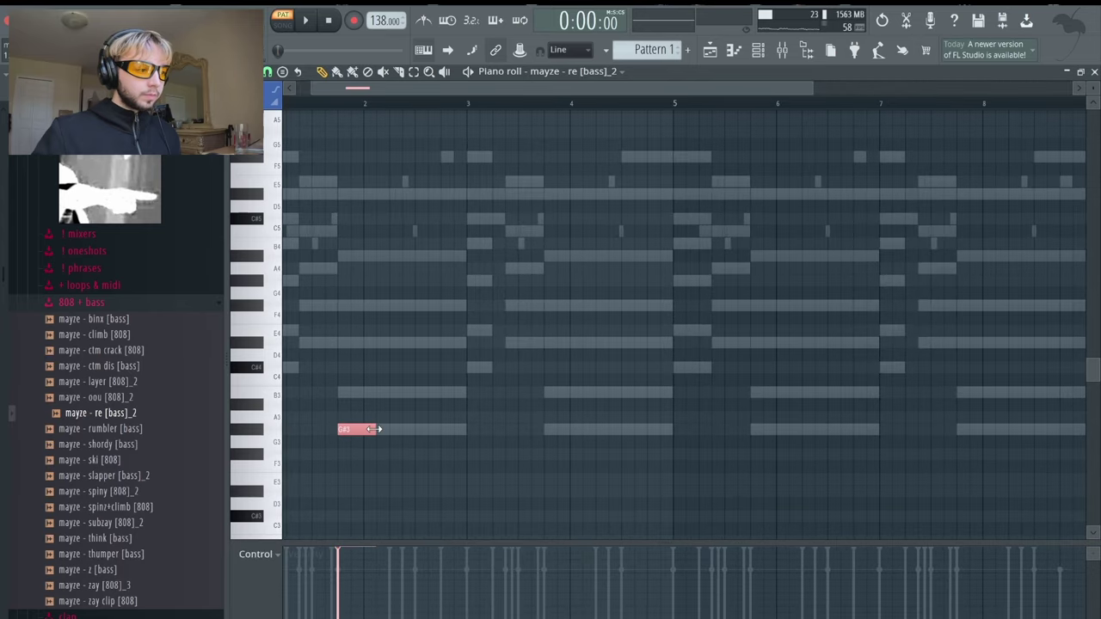
left_click_drag(356, 129, 606, 130)
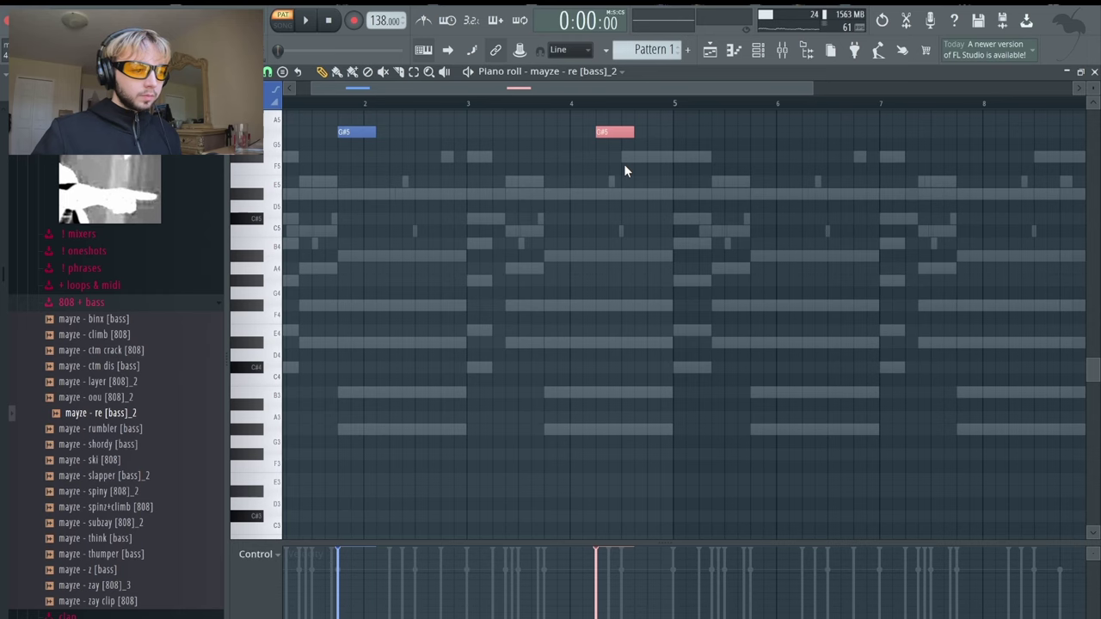
key("ctrl+Down")
- Duplicate the G#5 and G#4 bass notes into the second half of the pattern
scroll(610, 202, "down", 2)
left_click_drag(615, 335, 634, 146)
key("ctrl+d")
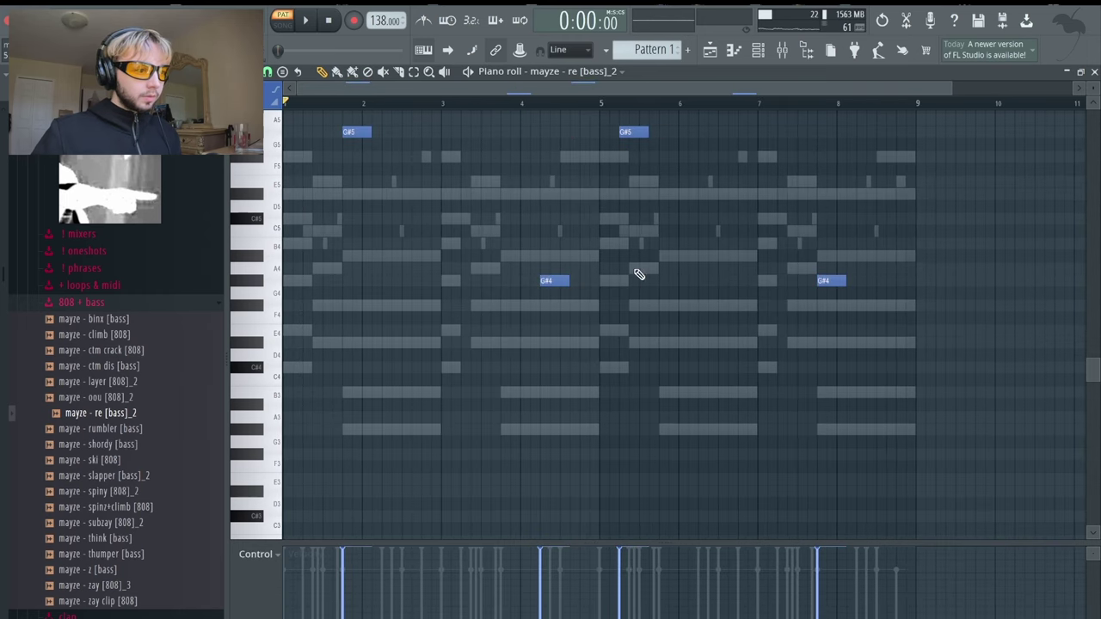
- Add a six-step C#5 slide note at 4:11 and extend the bar 4 G#4 note to the end of the bar
left_click_drag(575, 393, 589, 370)
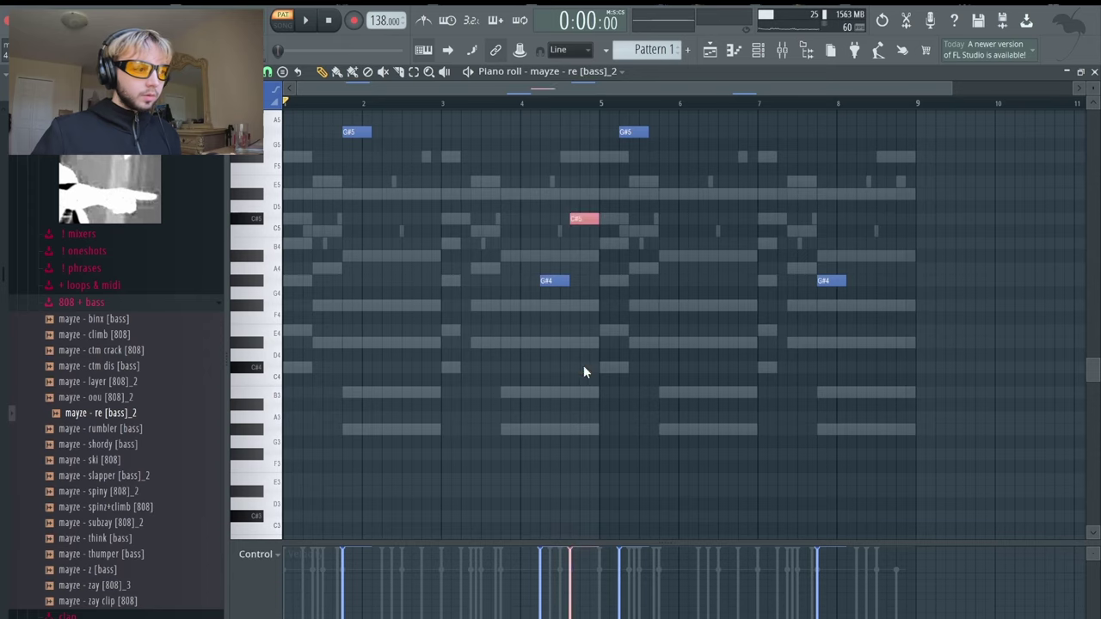
double_click(576, 219)
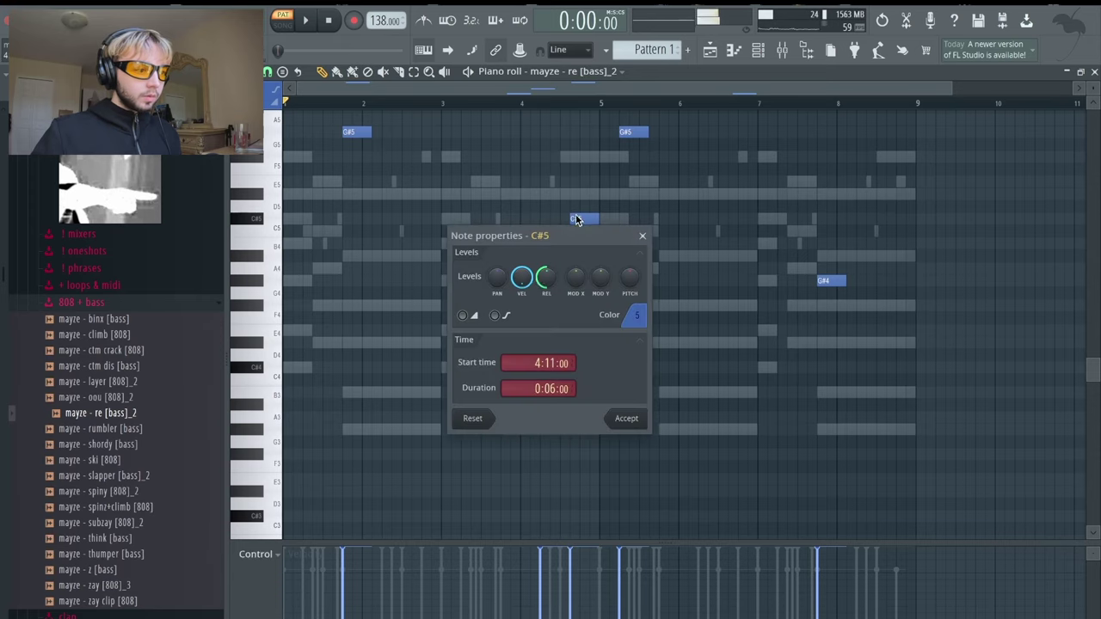
left_click(625, 417)
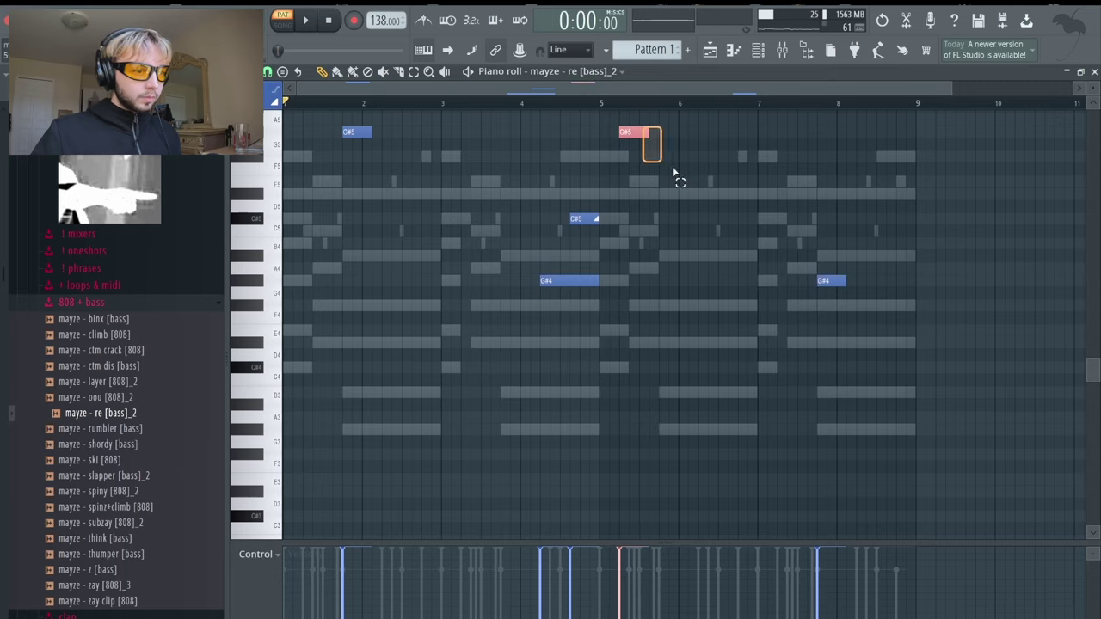
- Shift the duplicated G#5 note to late bar 5 and the G#4 note to 8:05, and add a six-step G#5 slide at 8:05
left_click_drag(831, 283, 870, 284)
left_click(918, 290, "ctrl")
left_click(919, 290, "ctrl")
left_click(919, 290, "ctrl")
left_click(862, 137)
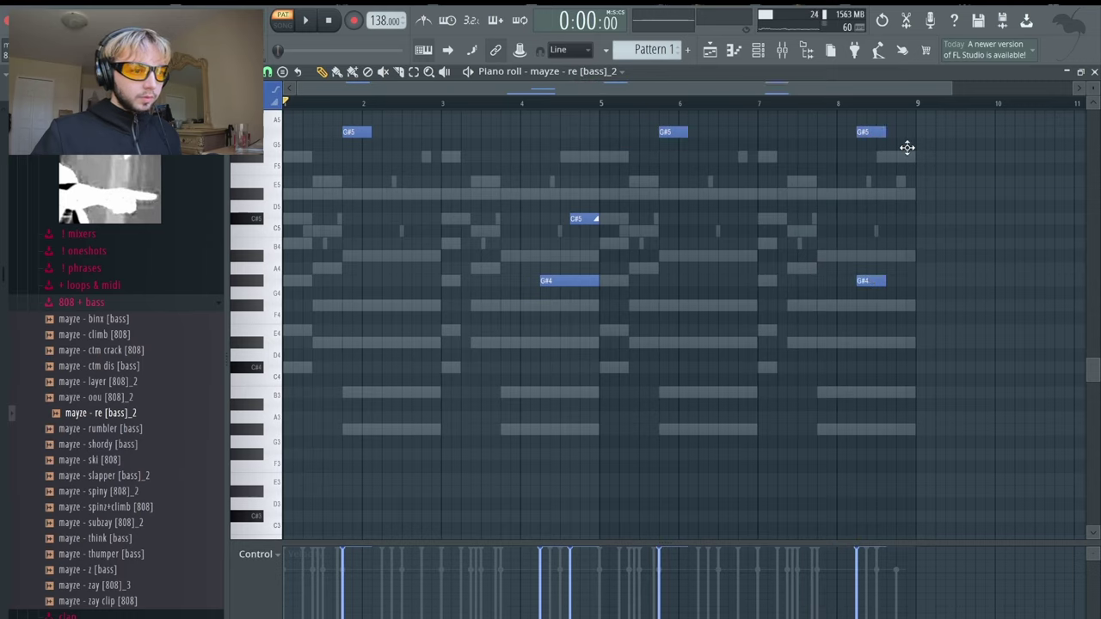
double_click(872, 136)
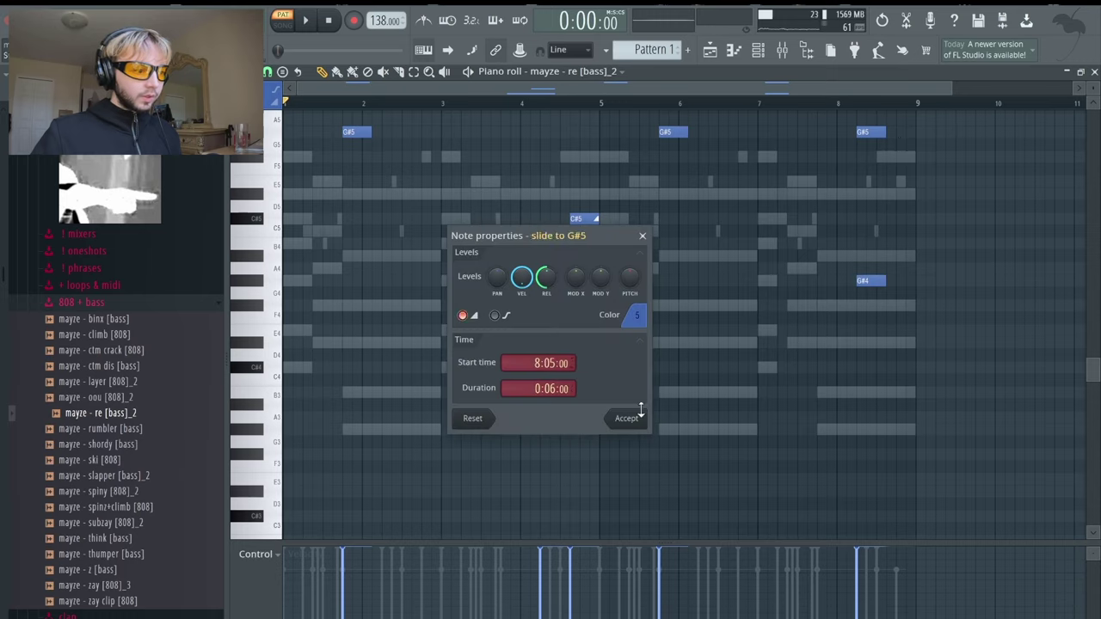
left_click(637, 419)
- Shorten the bar 8 G#5 slide to two steps and add a G#4 note with a C#5 slide from 8:11 to the bar's end
left_click(883, 132)
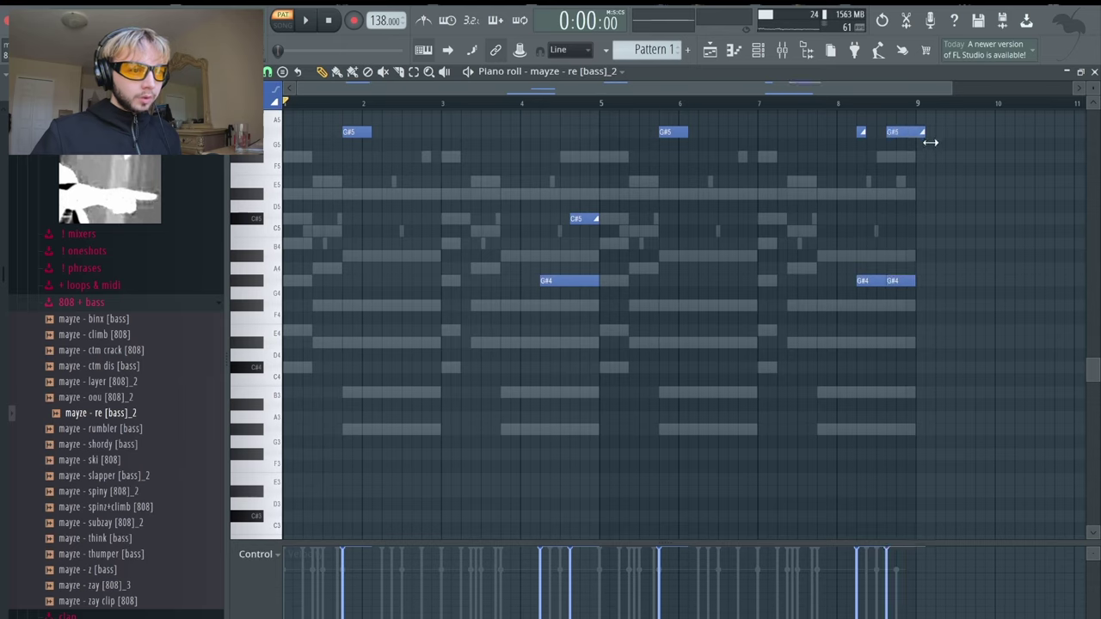
key("Down")
key("Down")
key("Down")
key("Down")
key("Down")
key("Down")
key("Down")
left_click(899, 300)
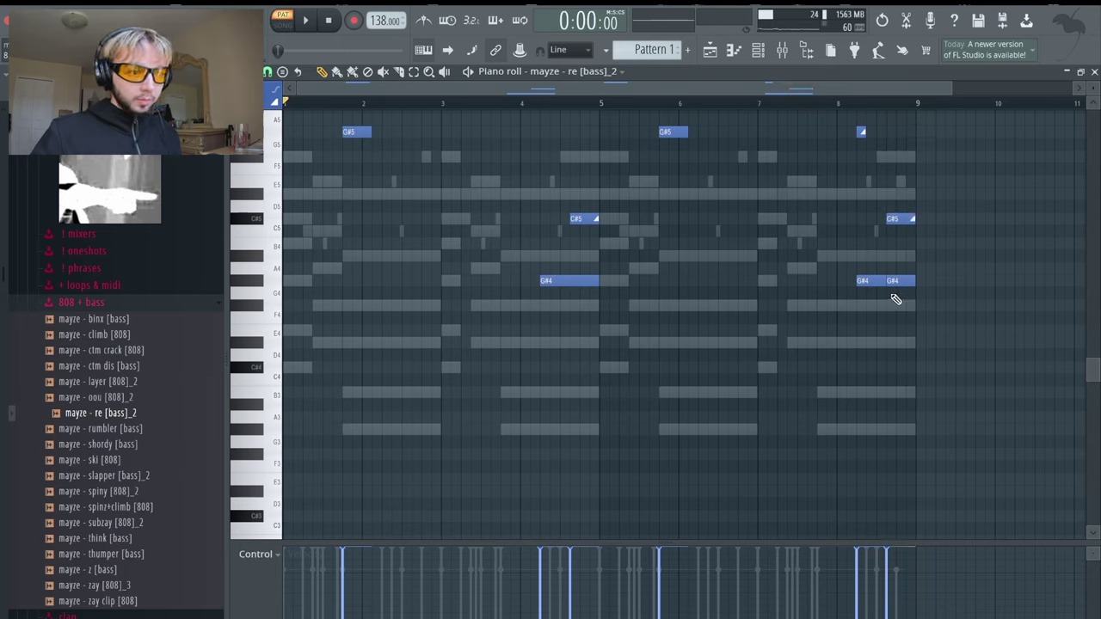
left_click(897, 284)
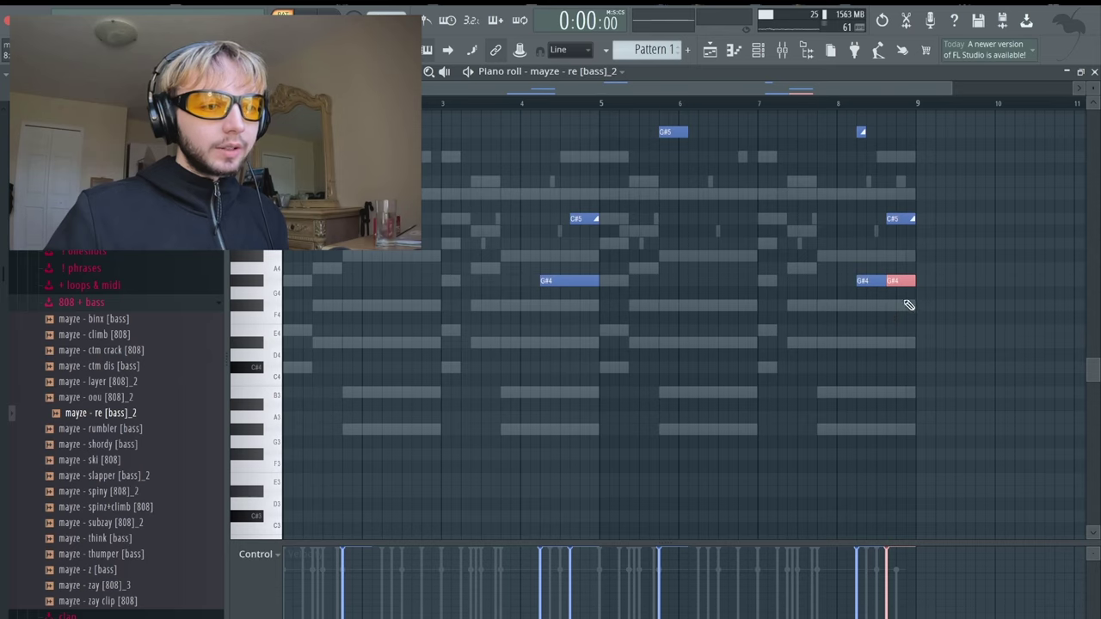
left_click(901, 215)
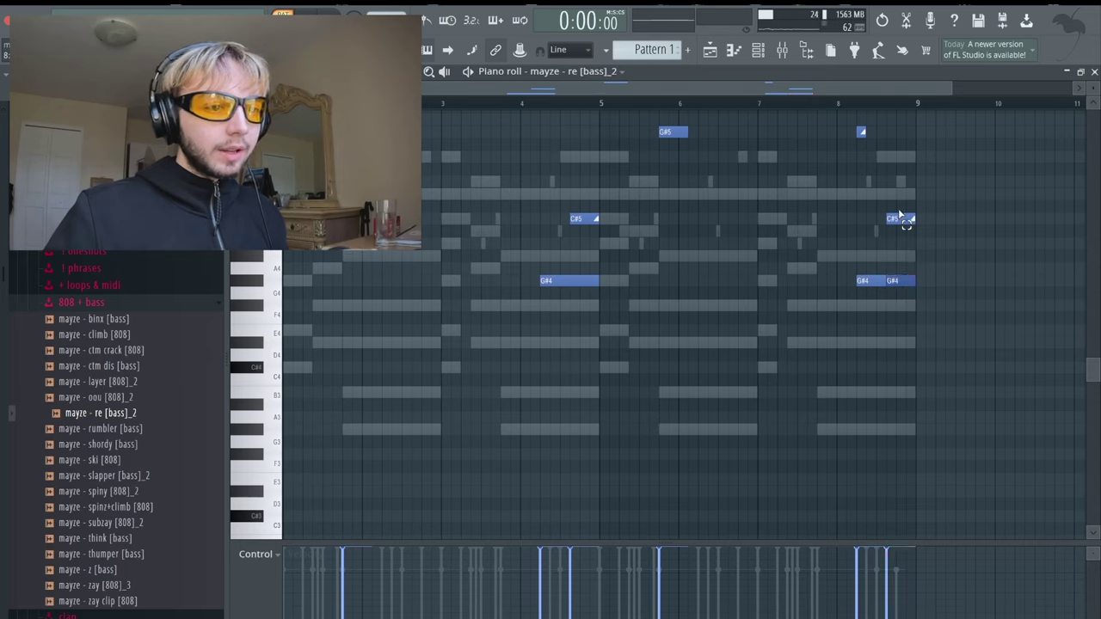
left_click(953, 221, "ctrl")
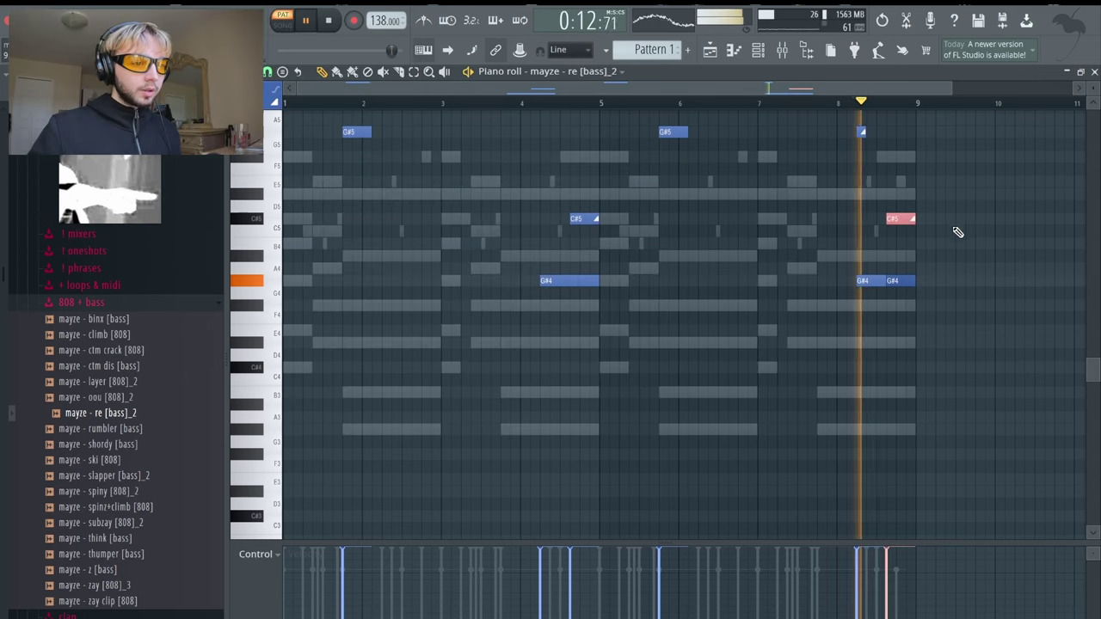
left_click(959, 230)
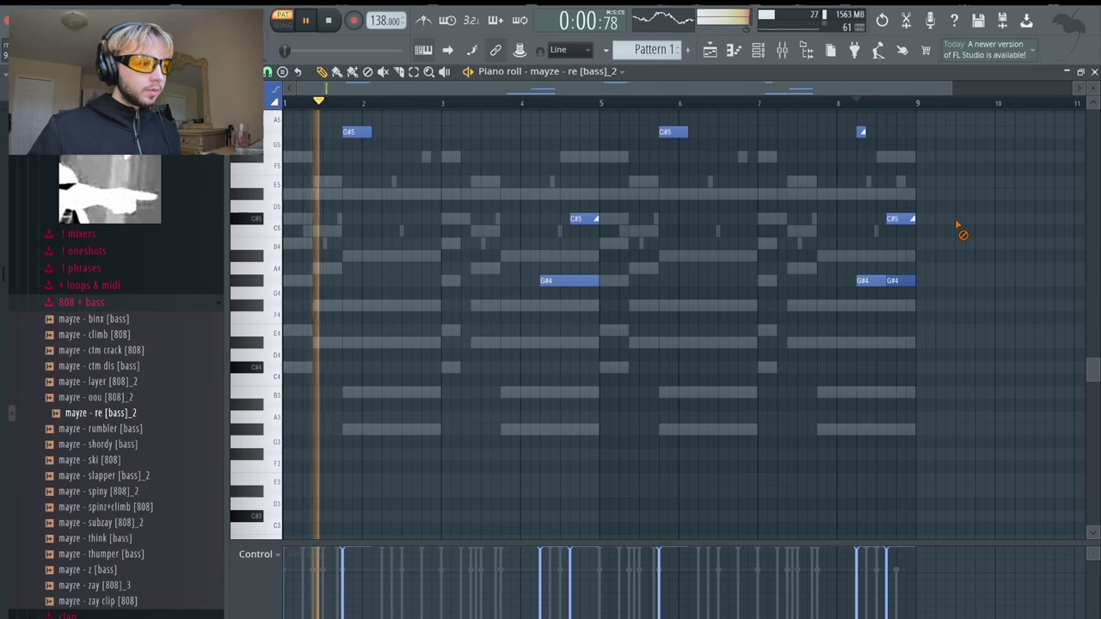
- Clone the mayze - re [bass]_2 channel, replace the clone's sample with mayze - binx [bass] and check its cut group settings
left_click(1094, 72)
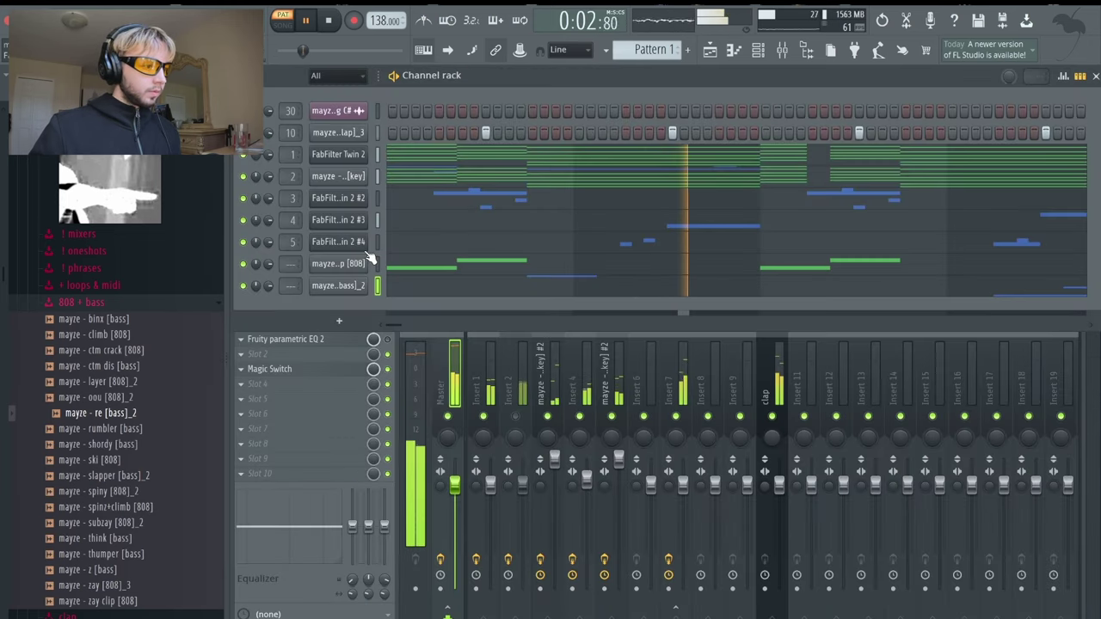
right_click(361, 286)
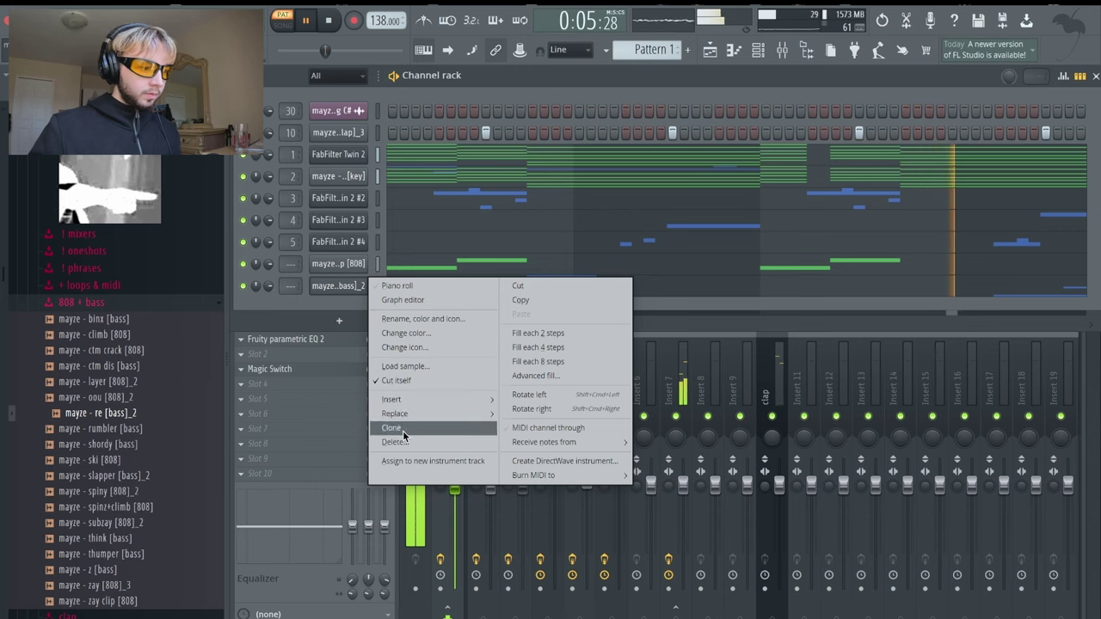
left_click(403, 430)
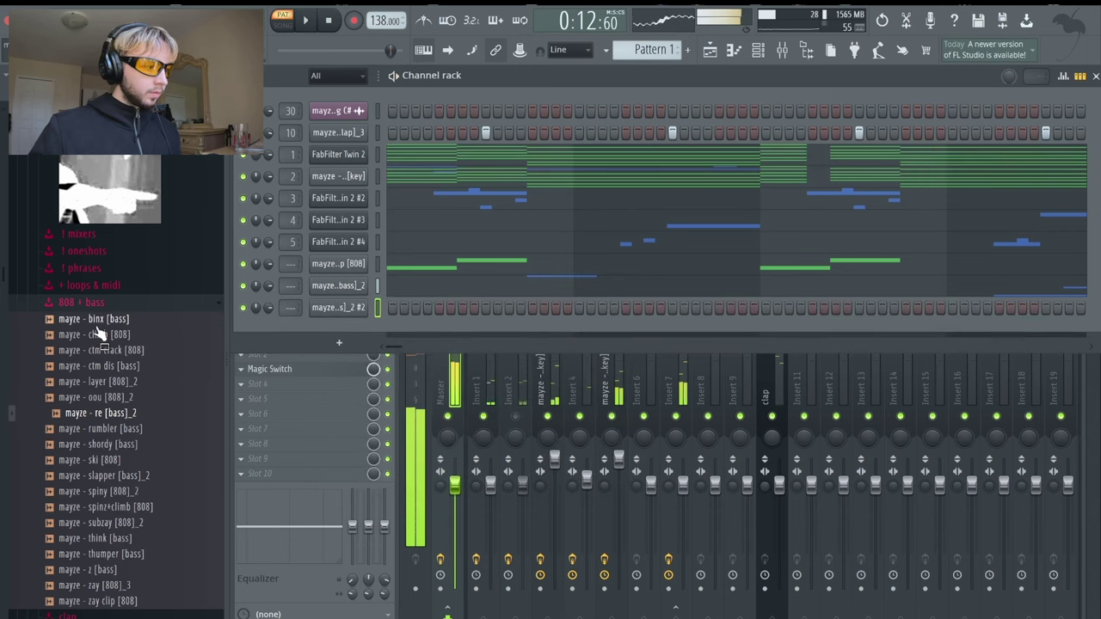
left_click_drag(97, 328, 358, 315)
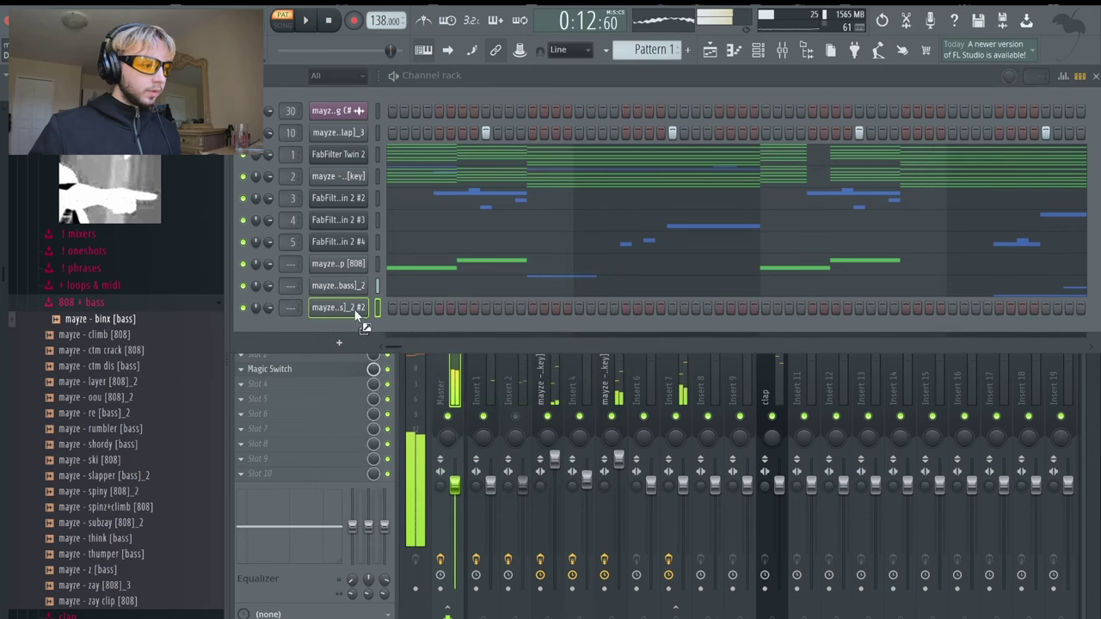
left_click(354, 308)
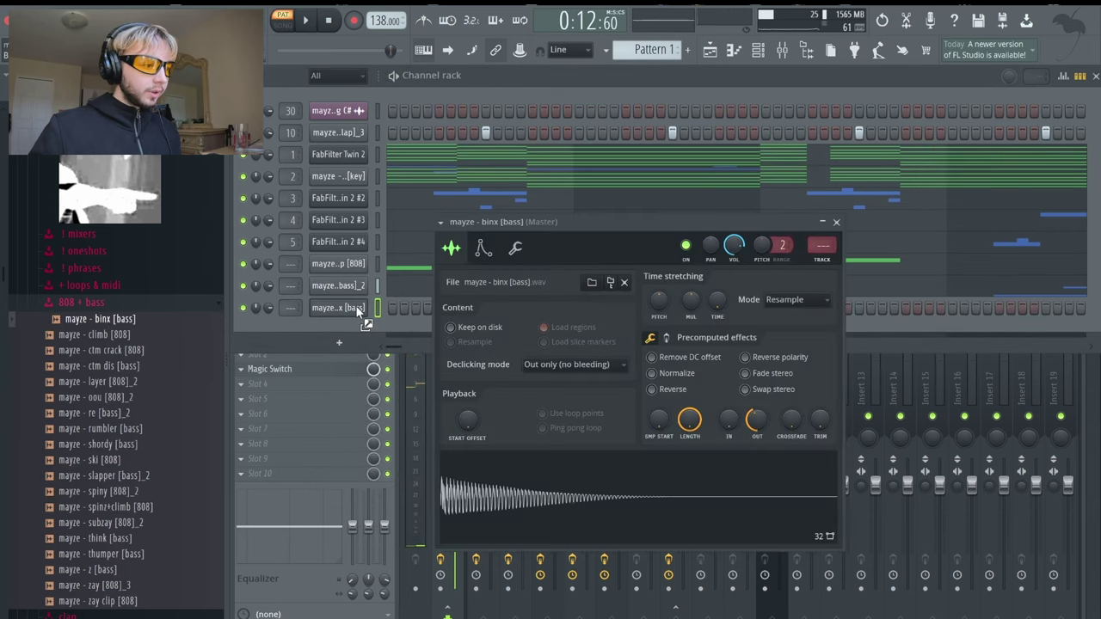
left_click(515, 251)
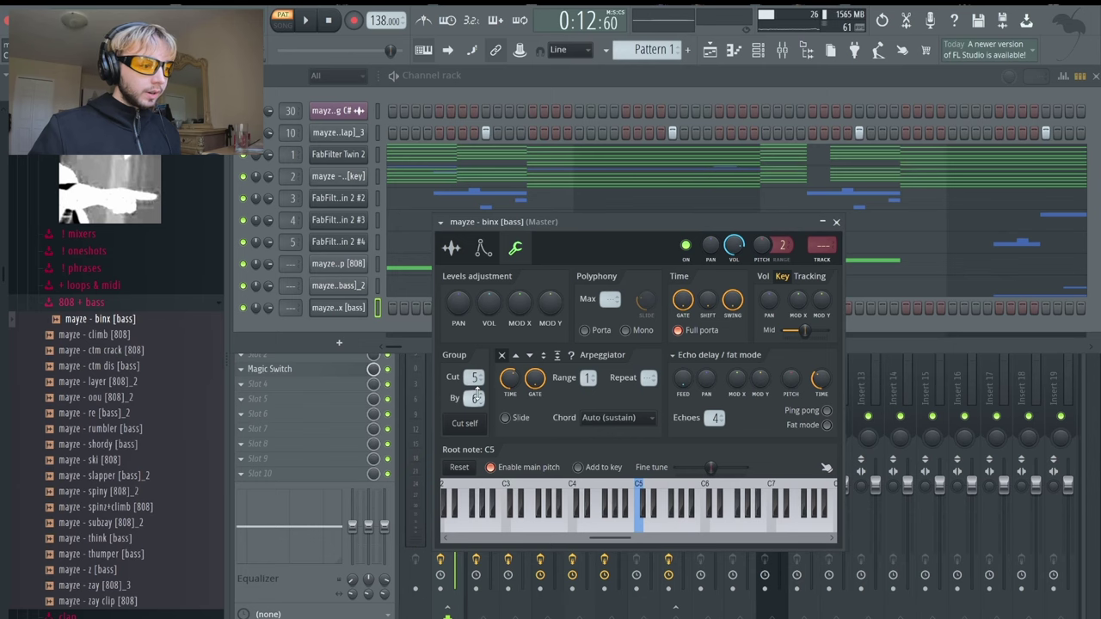
left_click(837, 223)
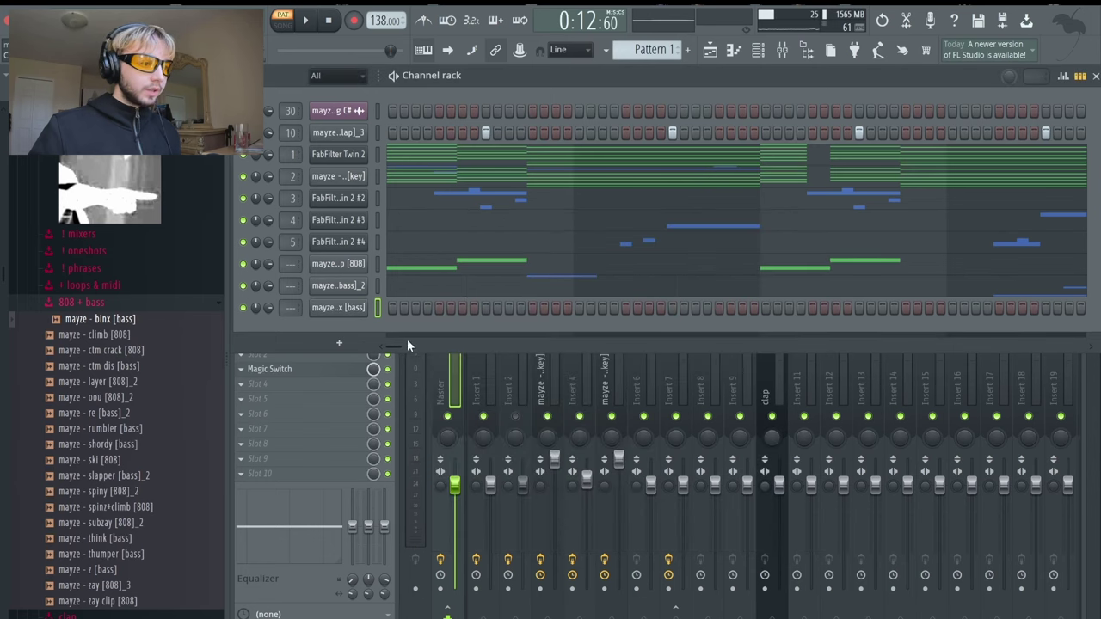
- Place two one-step D#5 notes and a six-step D#5 note in bar 2 of mayze - binx [bass], and duplicate them into bar 6
left_click(734, 50)
left_click(508, 195)
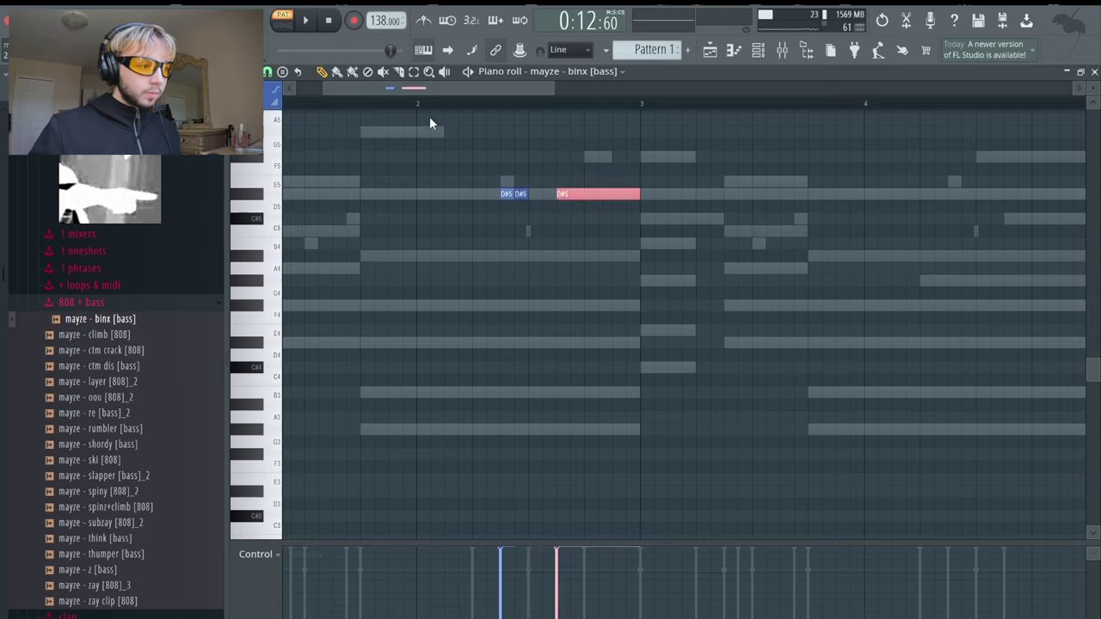
key("space")
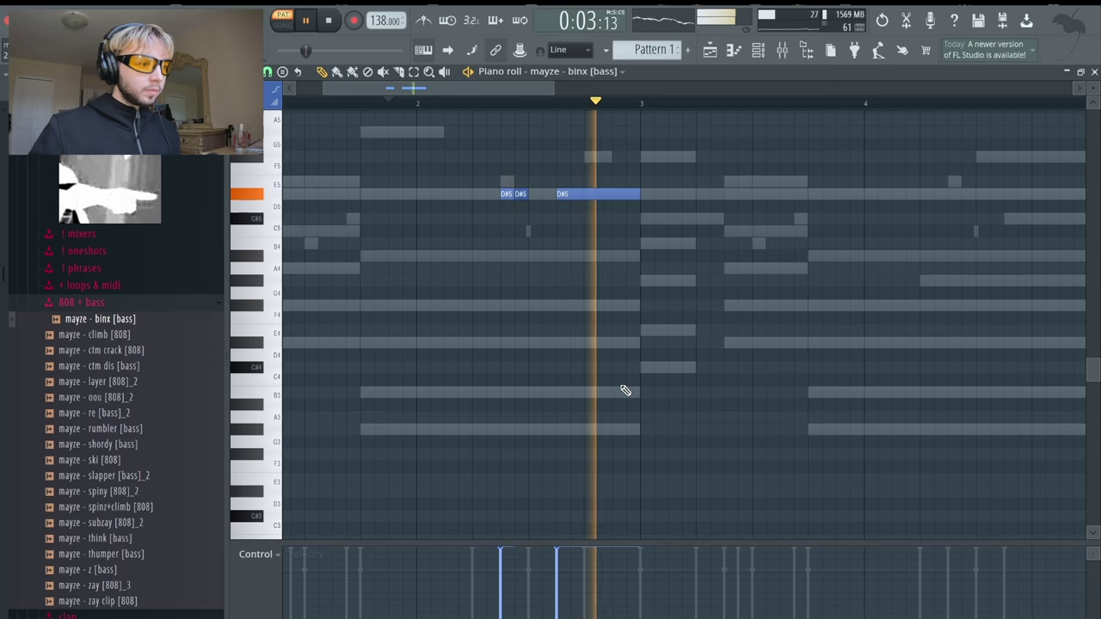
scroll(626, 390, "down", 4)
key("ctrl+a")
left_click_drag(421, 194, 734, 219)
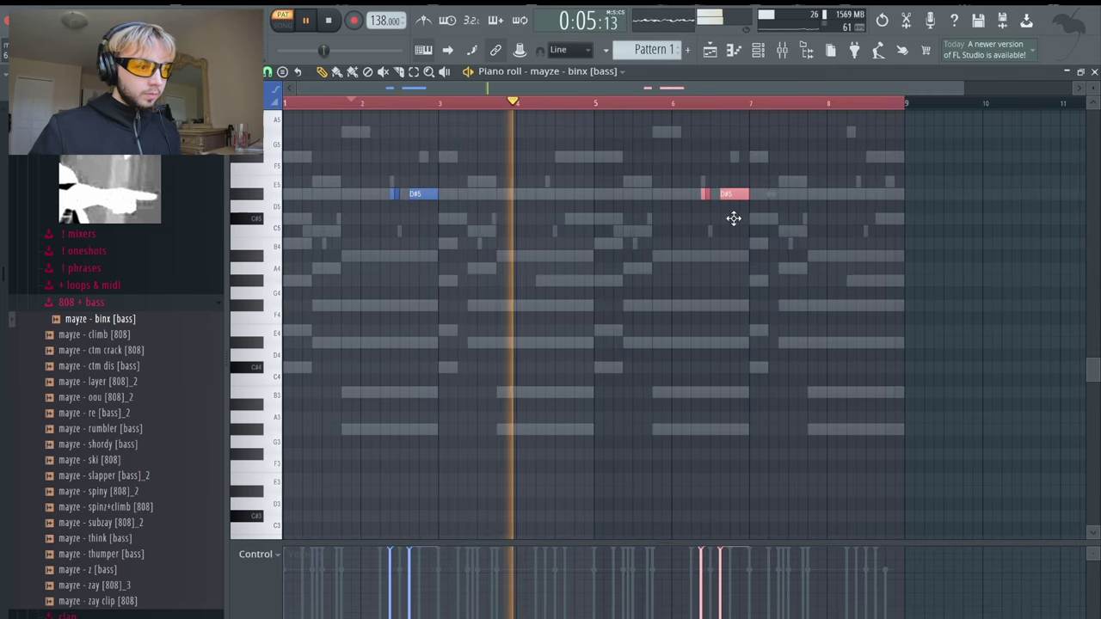
- Try an extra two-step D#5 note between the short pair and the long note in bar 6
scroll(729, 206, "up", 4)
mouse_move(720, 183)
left_mouse_down()
mouse_move(711, 197)
mouse_move(728, 193)
left_mouse_up()
left_click(728, 194, "ctrl")
key("ctrl+a")
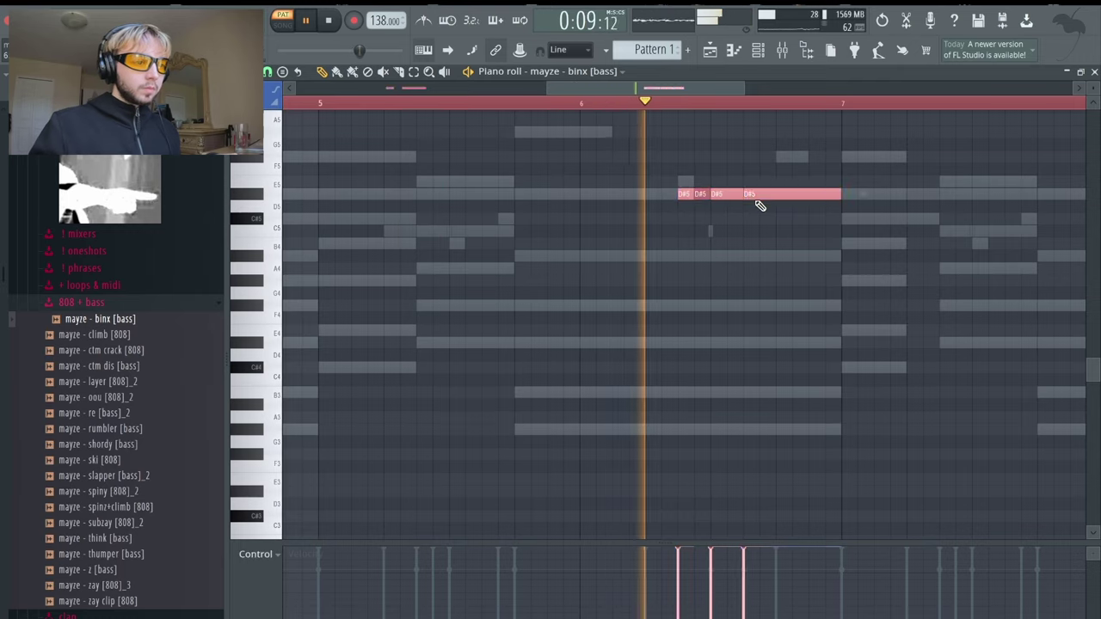
key("ctrl+d")
scroll(811, 281, "down", 4)
key("ctrl+a")
key("ctrl+d")
scroll(659, 198, "up", 6)
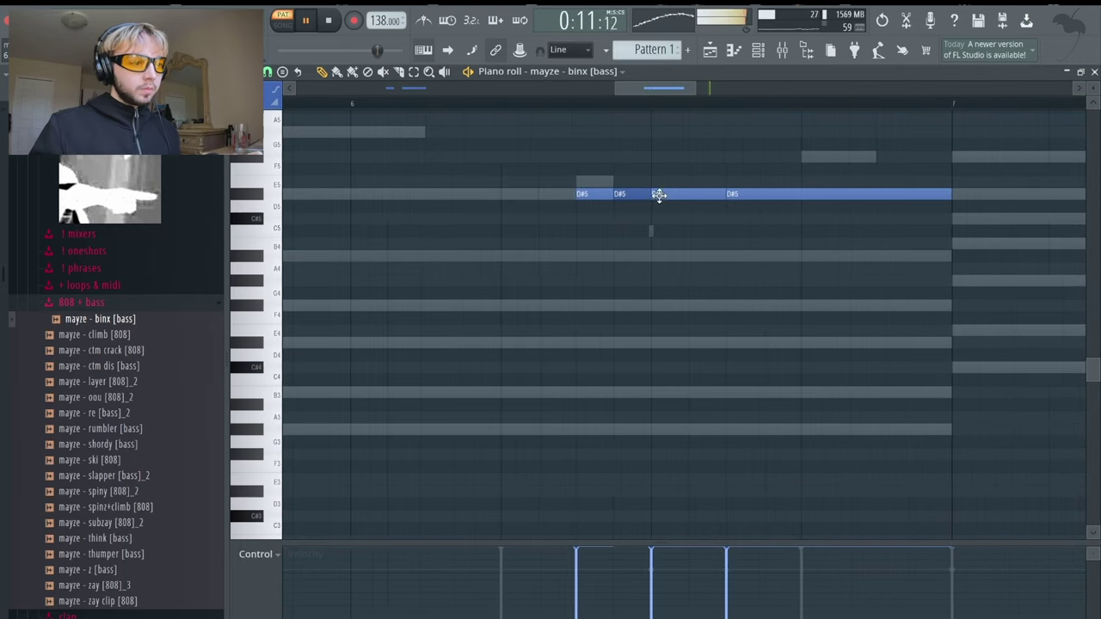
scroll(680, 250, "down", 4)
scroll(667, 191, "up", 2)
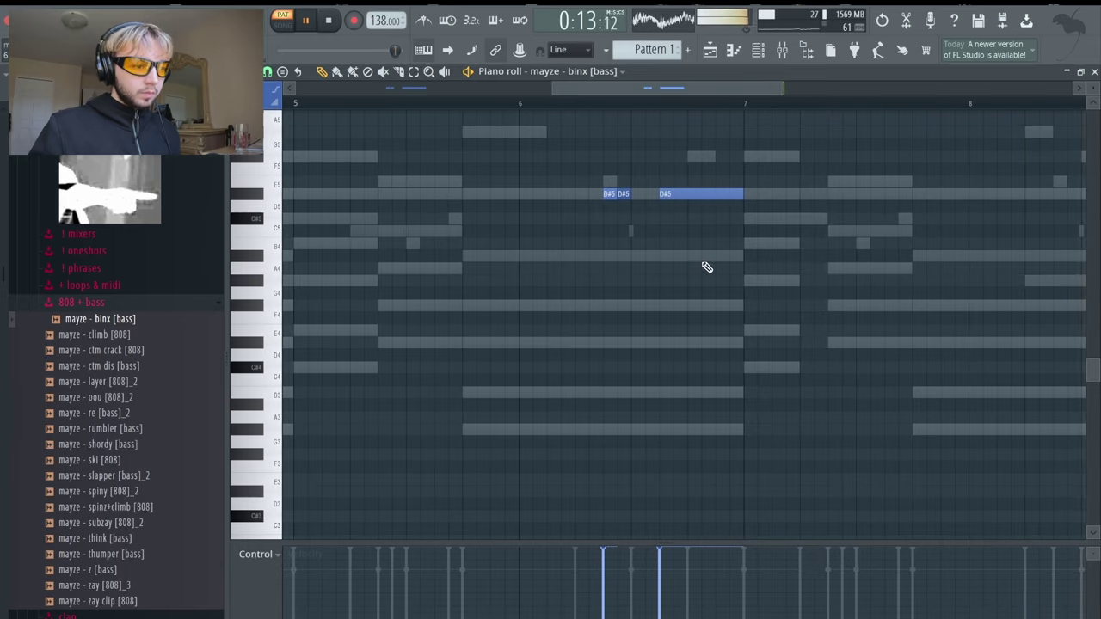
- Add a six-step C#4 note at 6:13 to the mayze - binx [bass] pattern
double_click(716, 367)
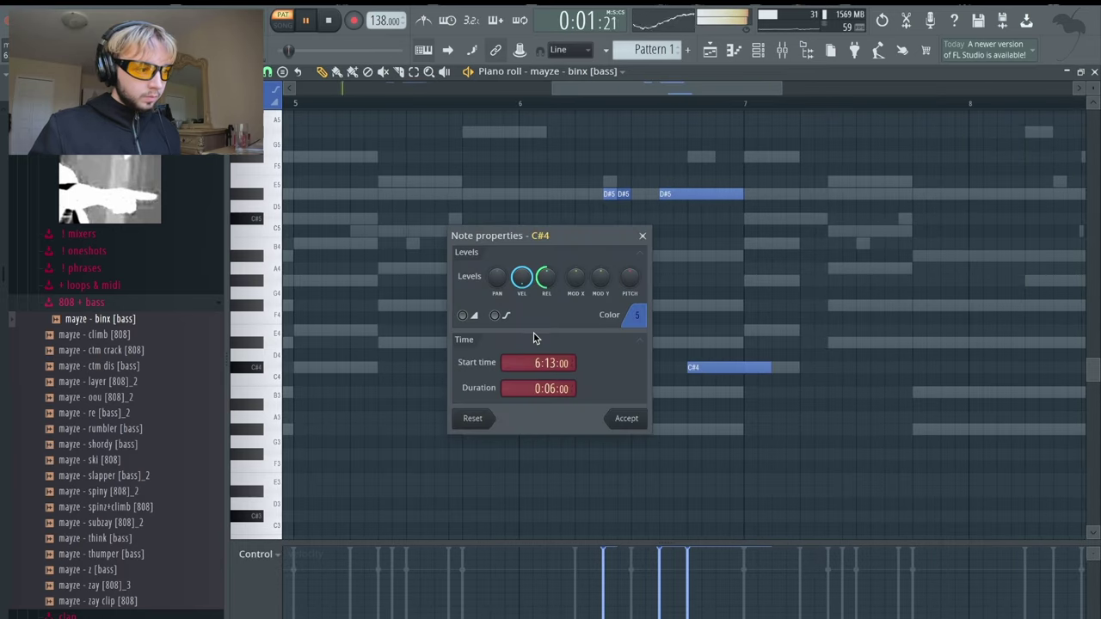
left_click(624, 418)
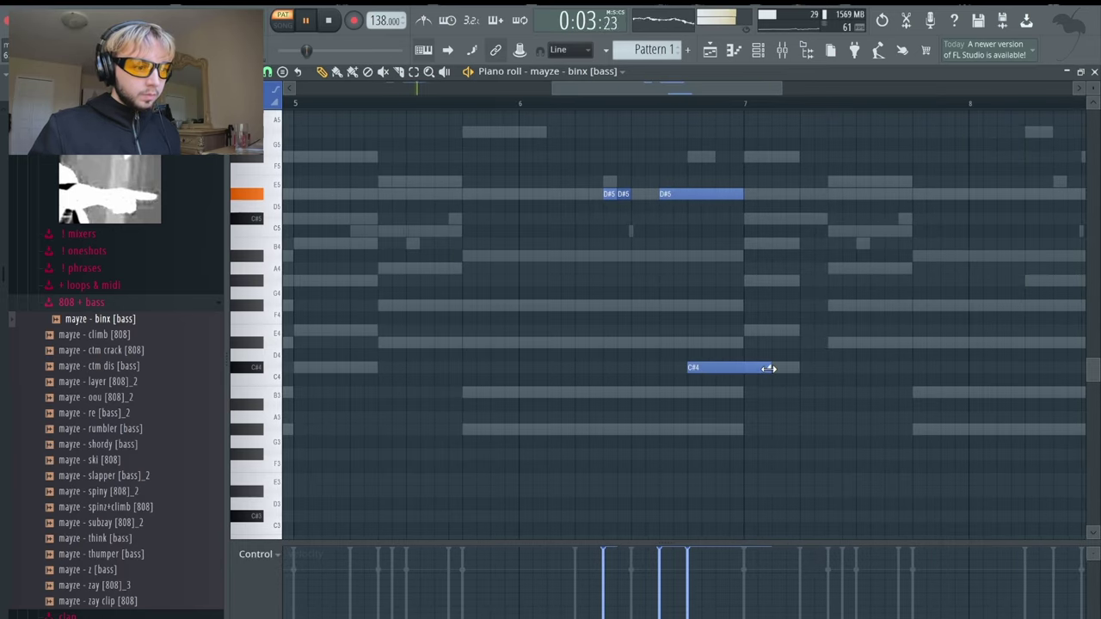
scroll(772, 396, "down", 4)
key("Escape")
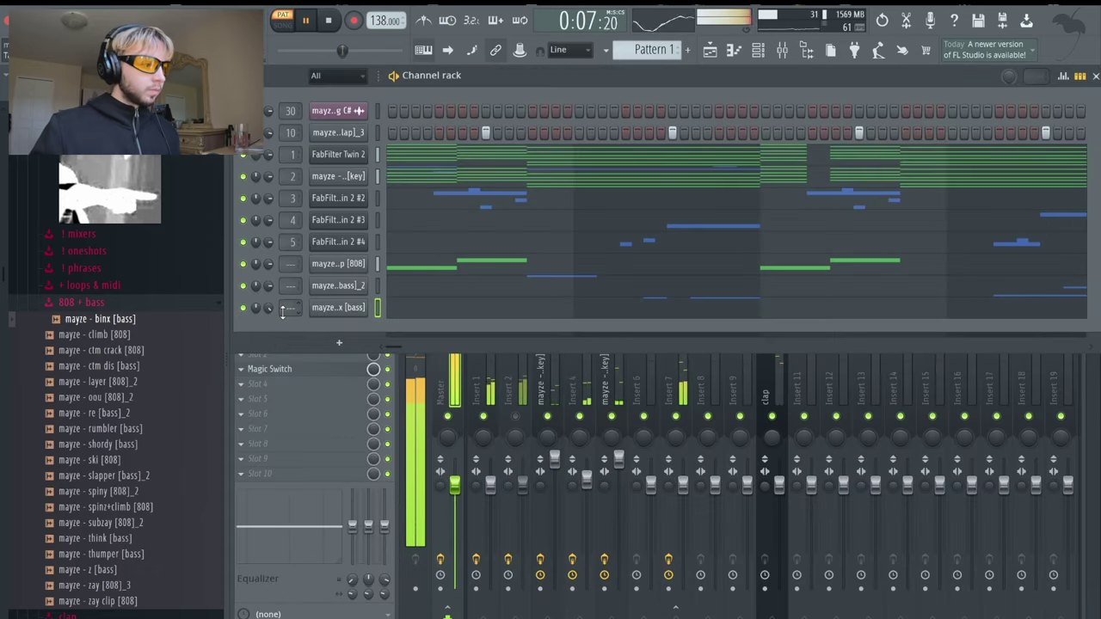
- Add the mayze - crispy chicken [hh] sample from the kit's hat folder as a new channel
left_click(104, 307)
left_click(95, 338)
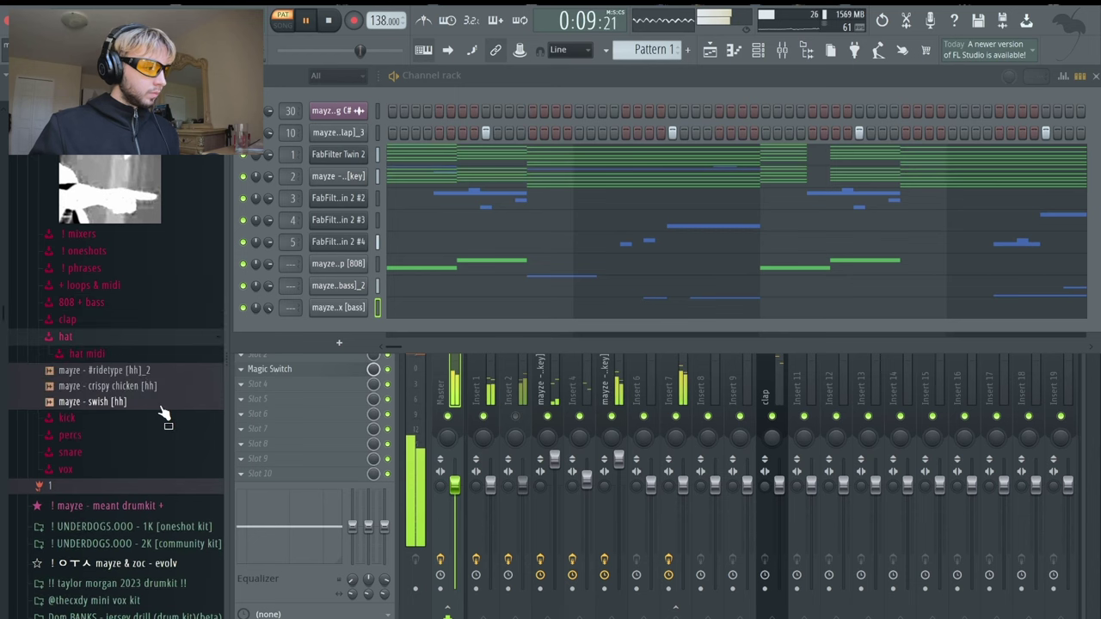
left_click(135, 387)
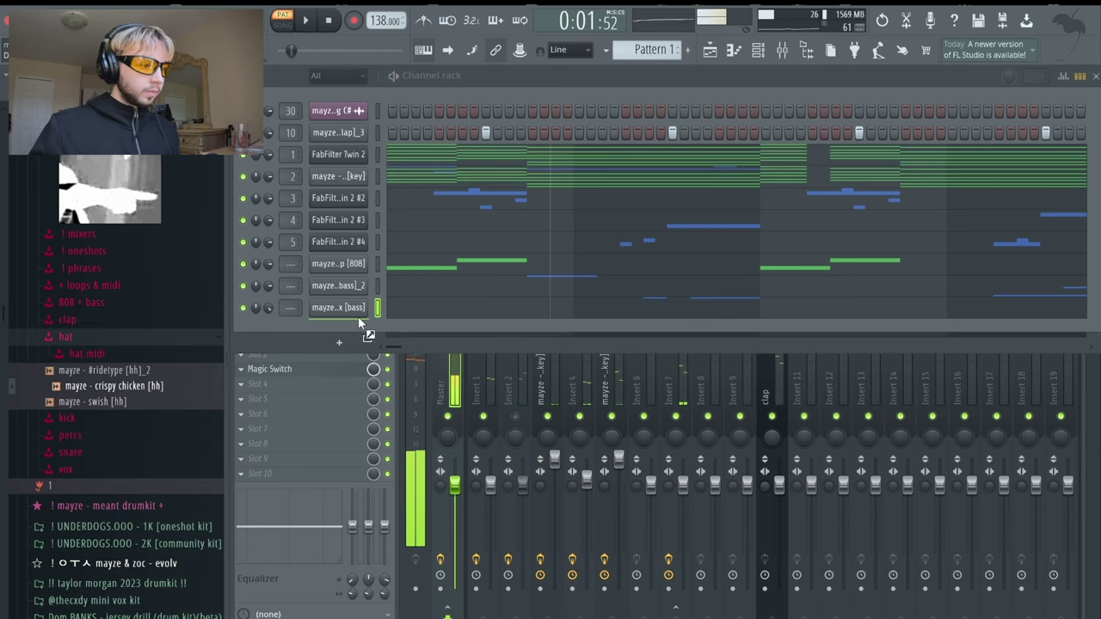
left_click_drag(360, 321, 376, 332)
- Load the mayze - bev hat MIDI into the crispy chicken channel and play the pattern with it
left_click(98, 354)
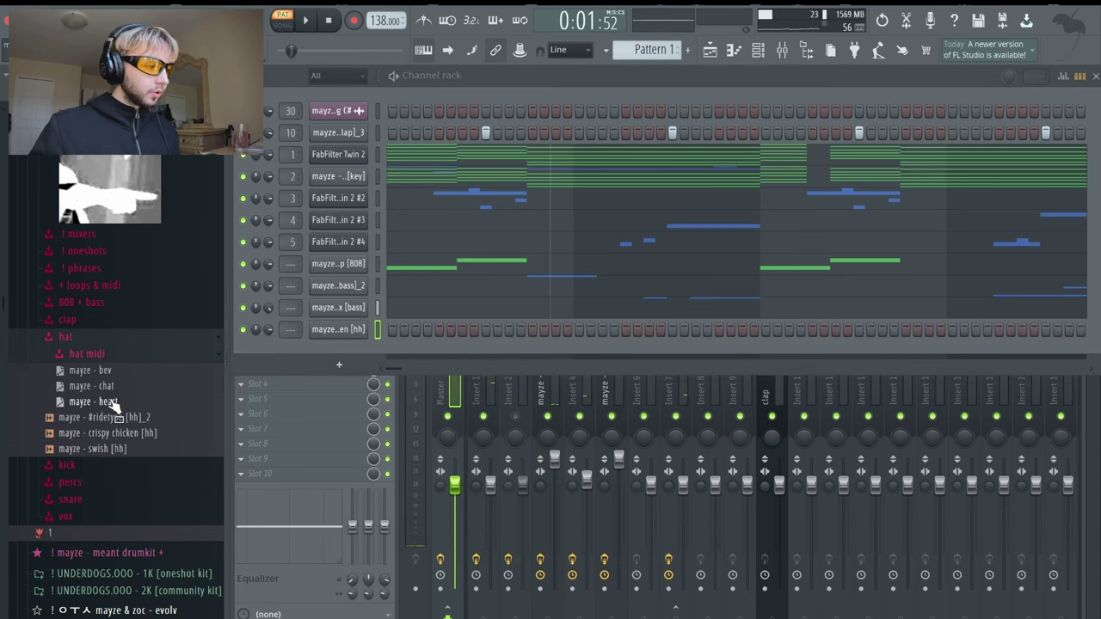
left_click(108, 374)
left_click(488, 331)
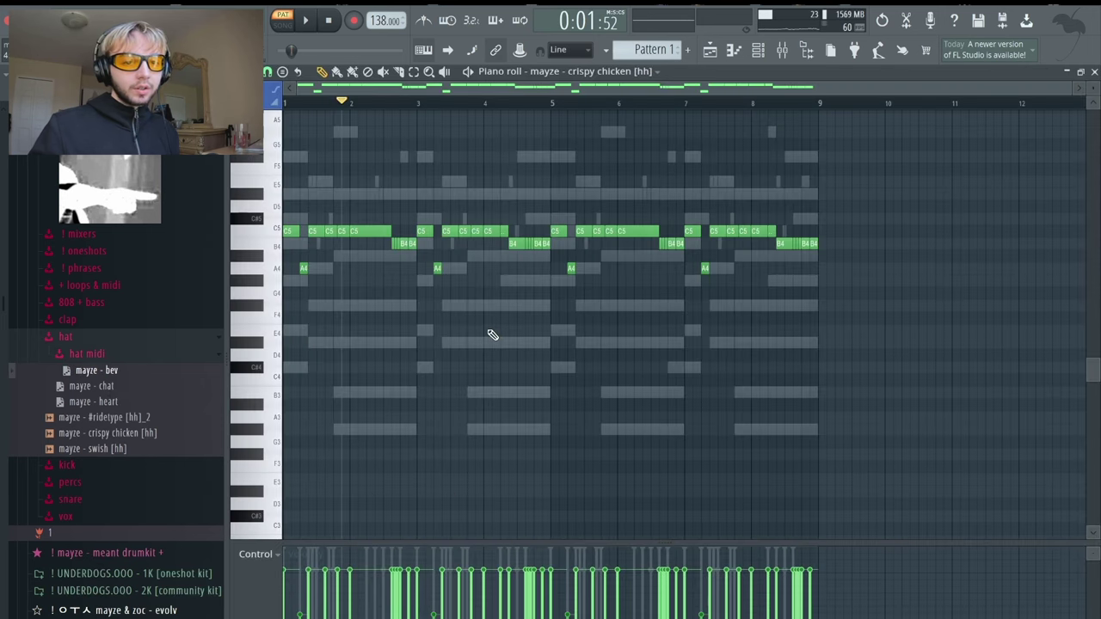
key("space")
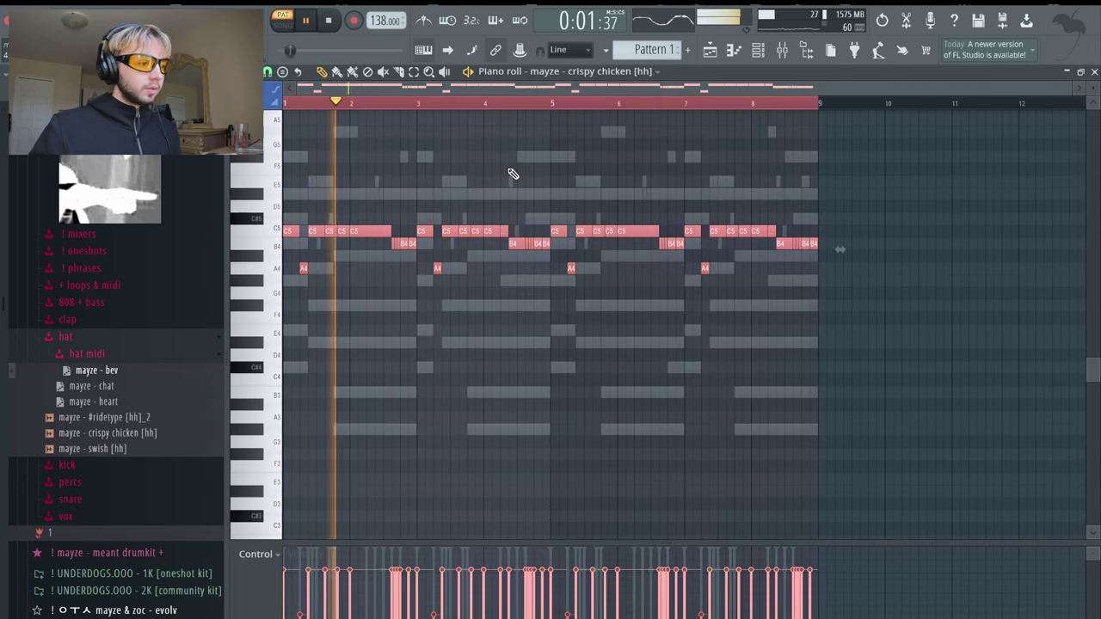
left_click(1095, 72)
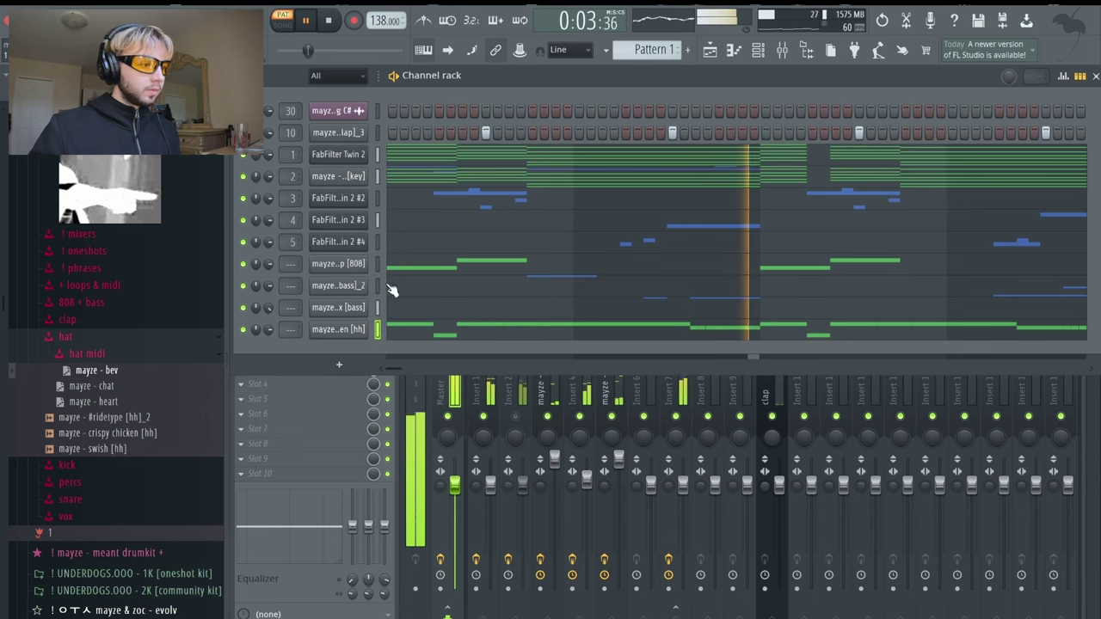
- Route the 808, both bass channels and the crispy chicken hat to their own mixer tracks, starting at track 11
left_click_drag(378, 265, 376, 316)
left_click(808, 377)
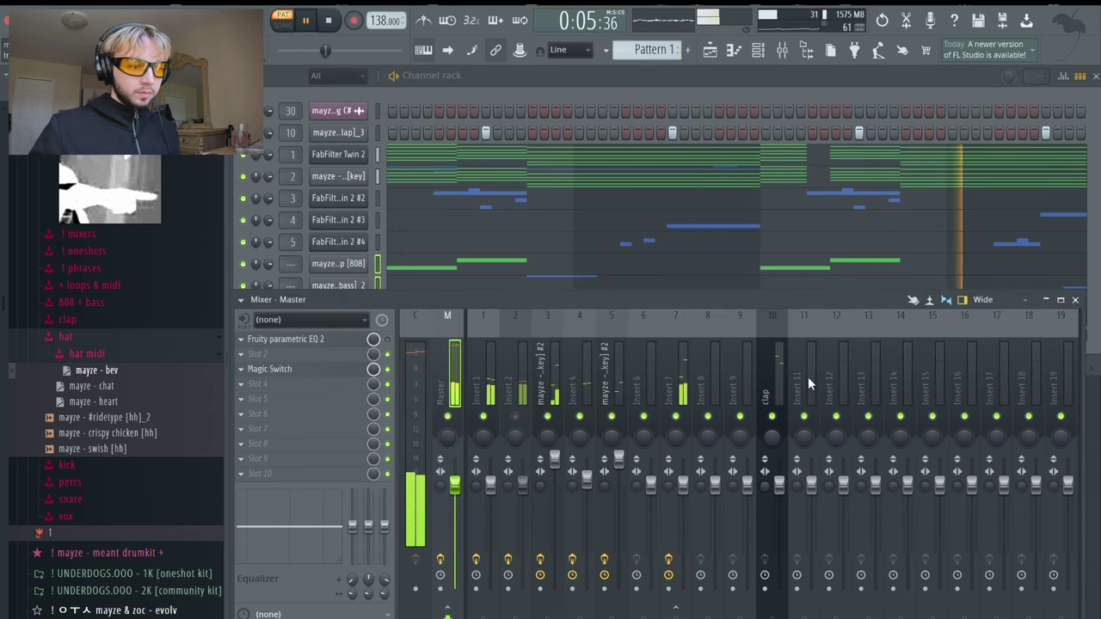
key("shift+super+l")
- Raise the mixer volume of the crispy chicken hat and lower that of mayze - dora [key] #2 on track 5
left_click(906, 357)
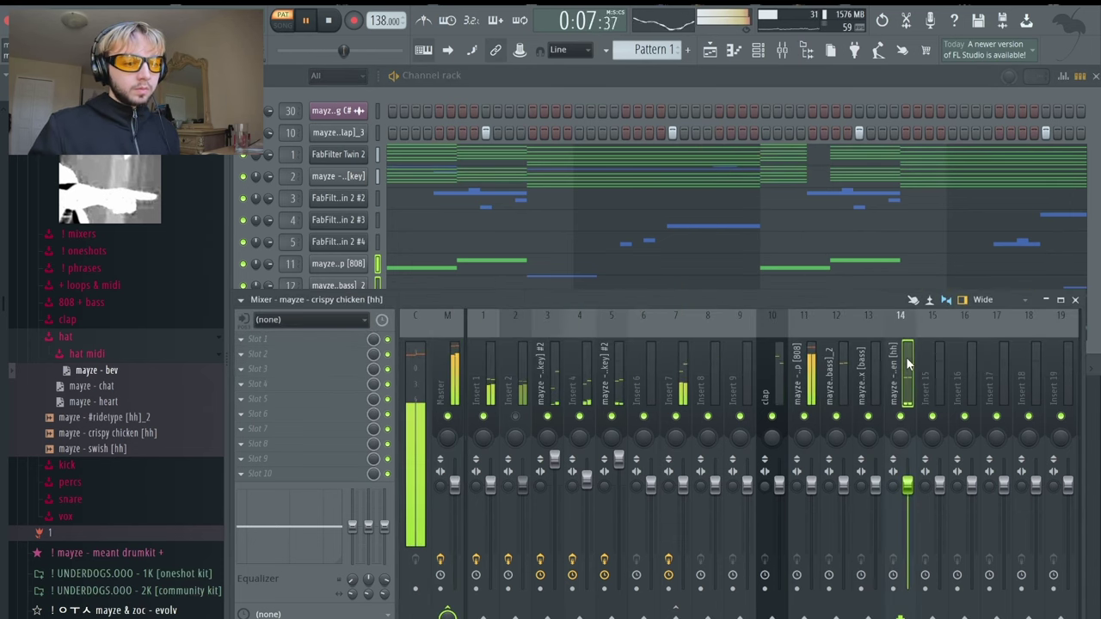
left_click_drag(908, 485, 908, 473)
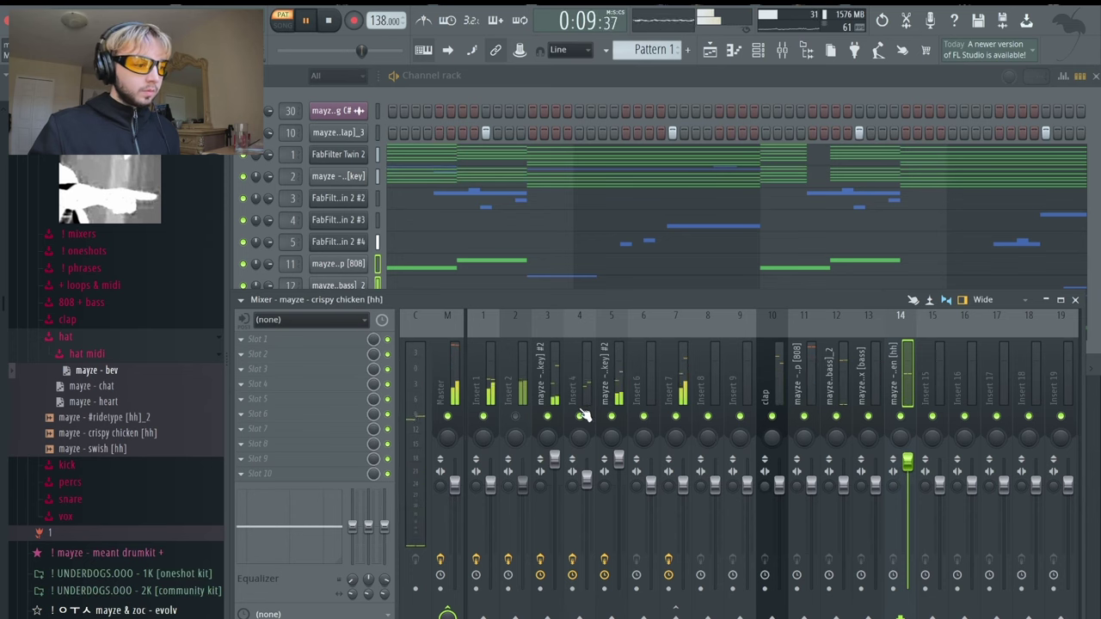
left_click(612, 379)
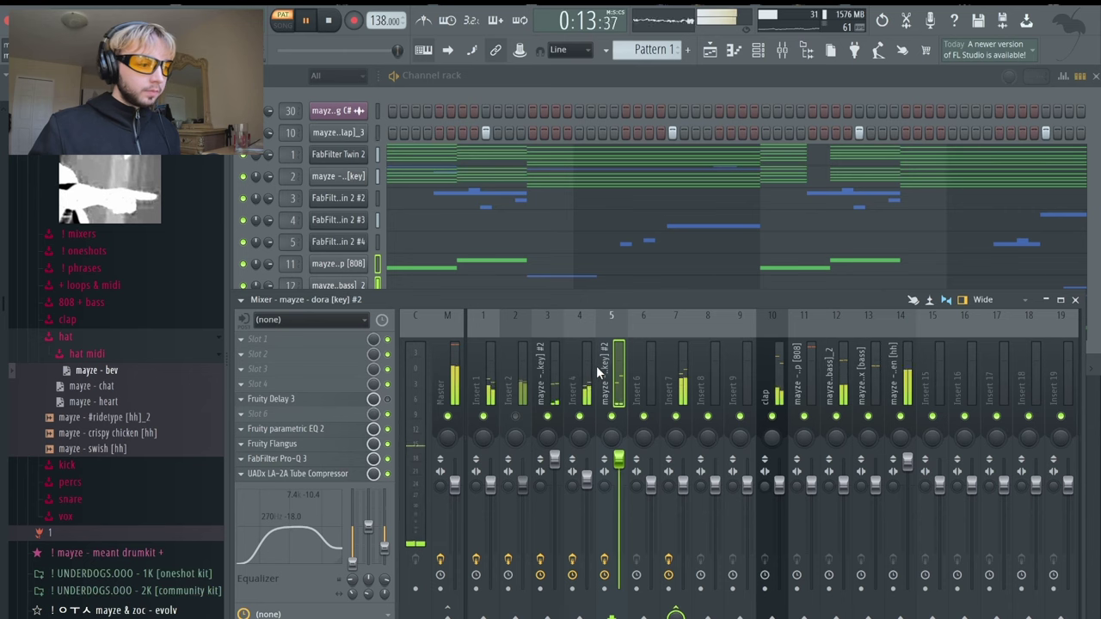
left_click_drag(620, 460, 619, 473)
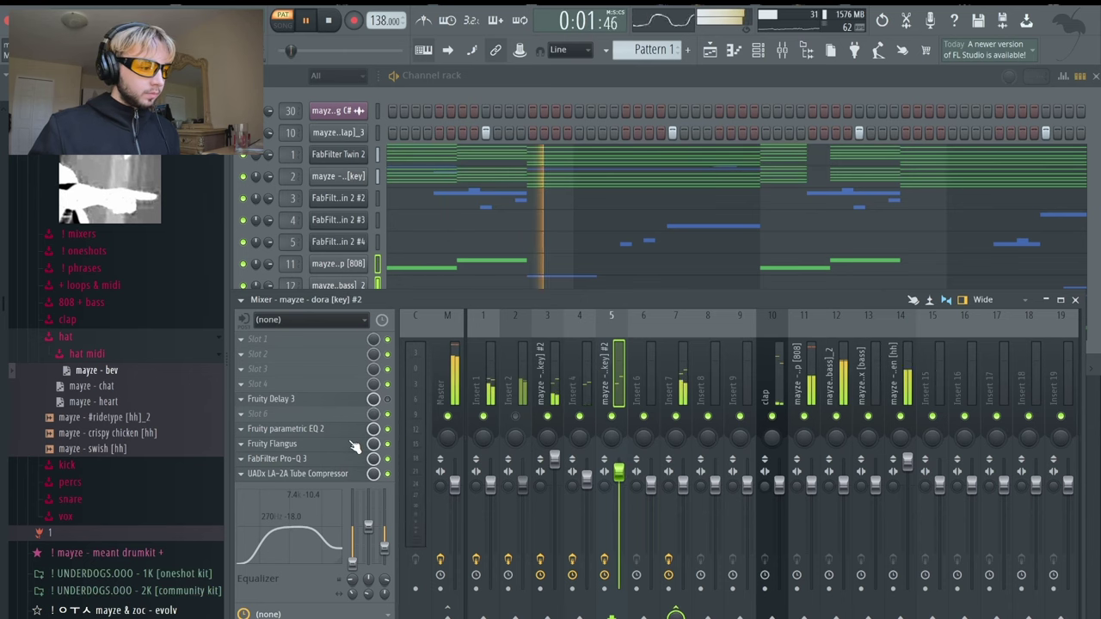
- Open the Fruity Flangus on mayze - dora [key] #2, mixer track 5, and switch it to its next preset
left_click(308, 444)
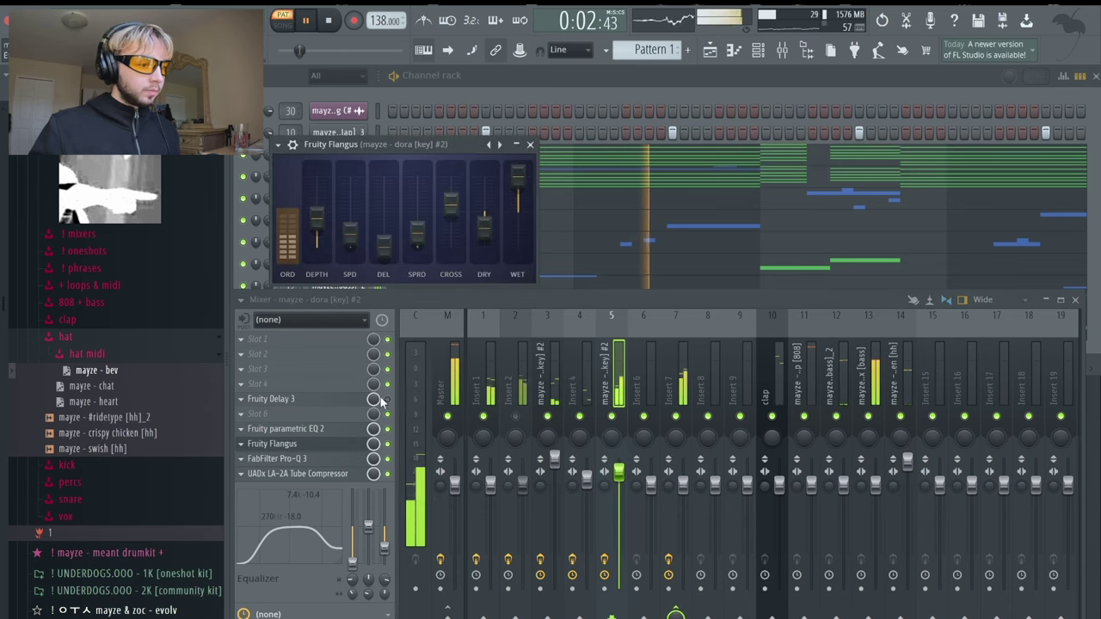
left_click(499, 144)
left_click(563, 270)
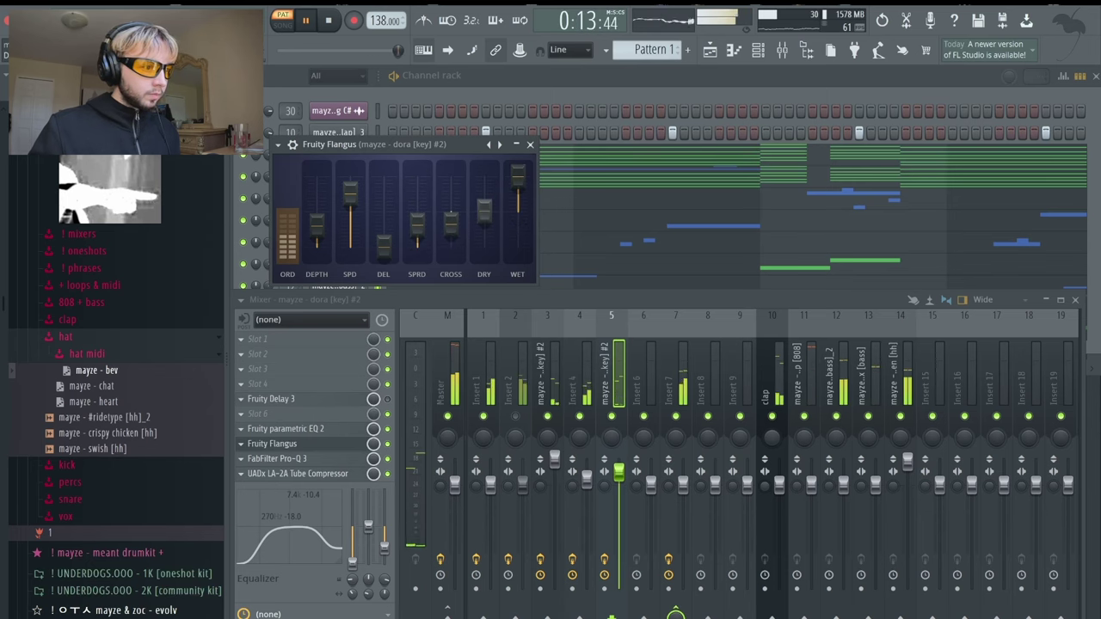
left_click(530, 145)
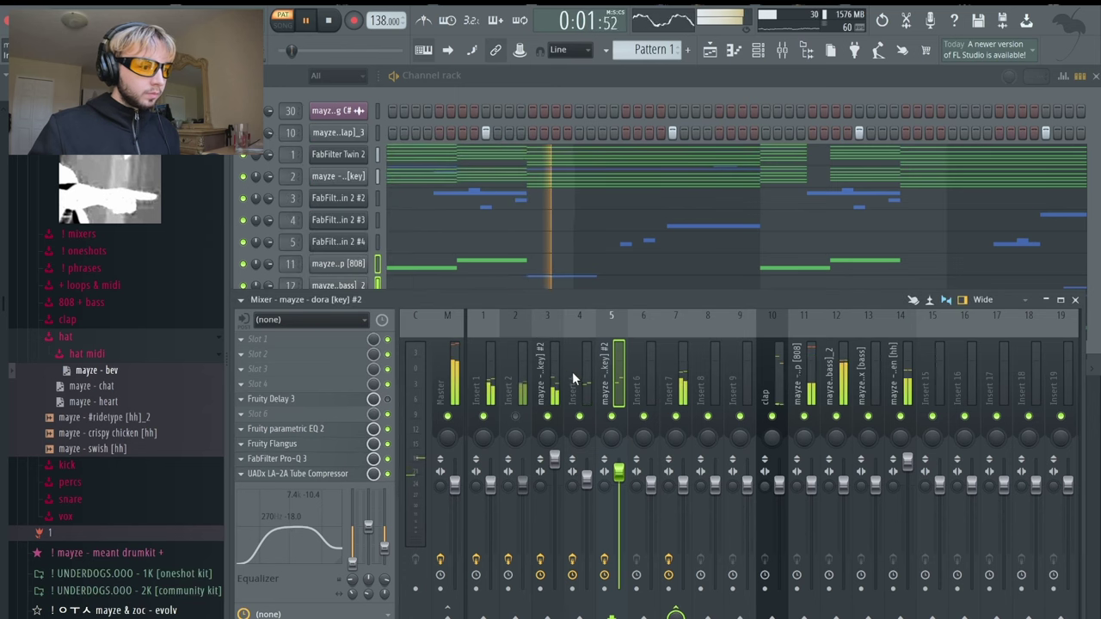
- Mute Insert 1, unmute and slightly raise Insert 2, and lower mayze - dora [key] #2 on mixer track 5
left_click(551, 378)
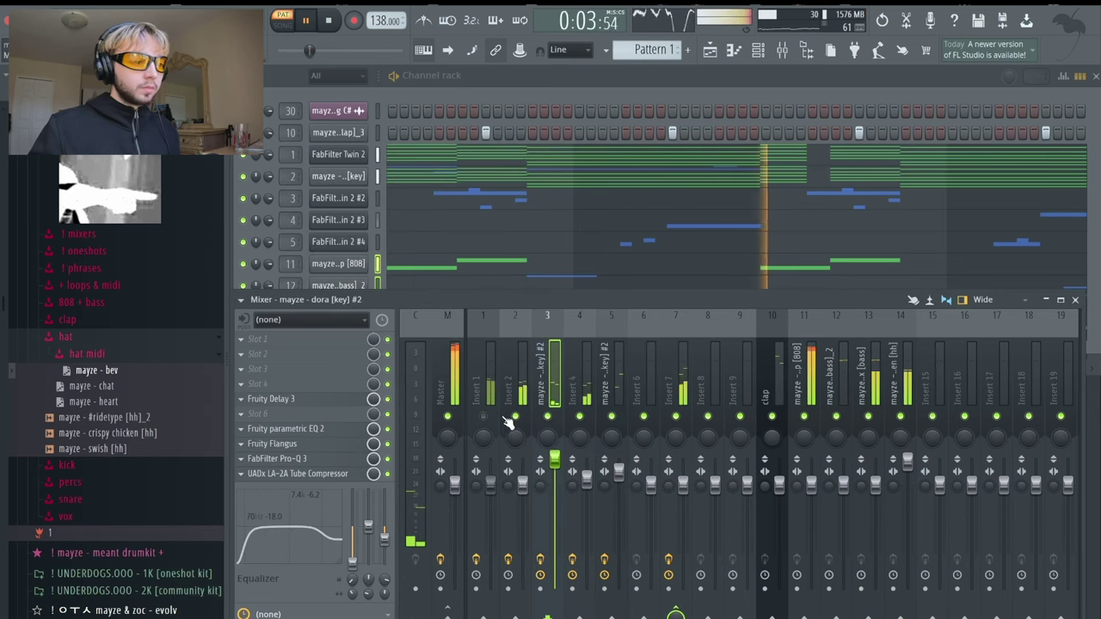
left_click(510, 366)
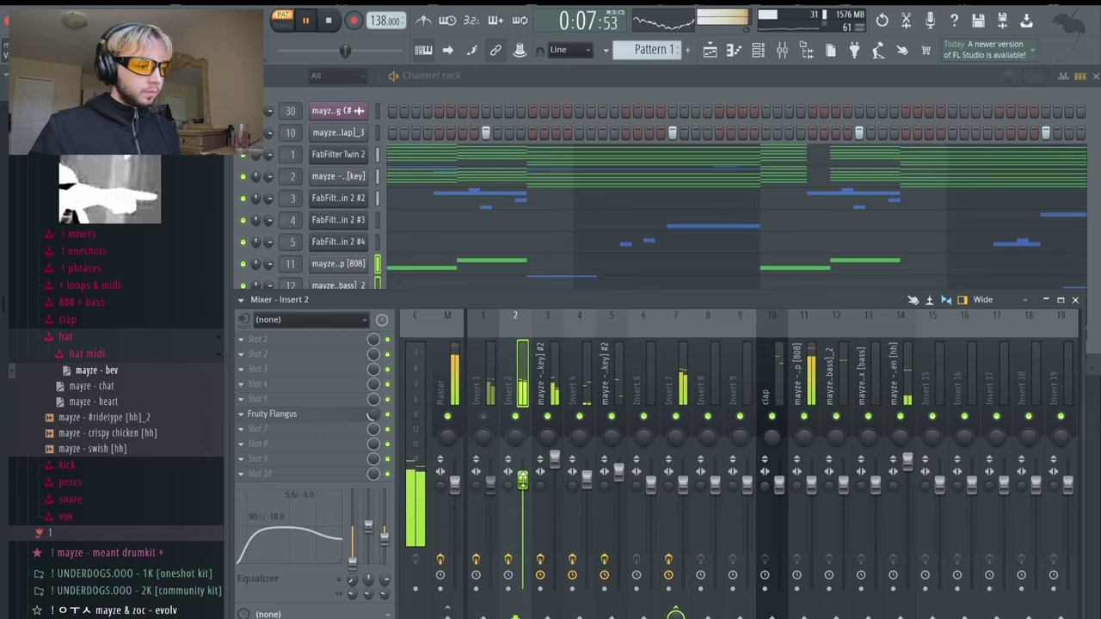
left_click(560, 380)
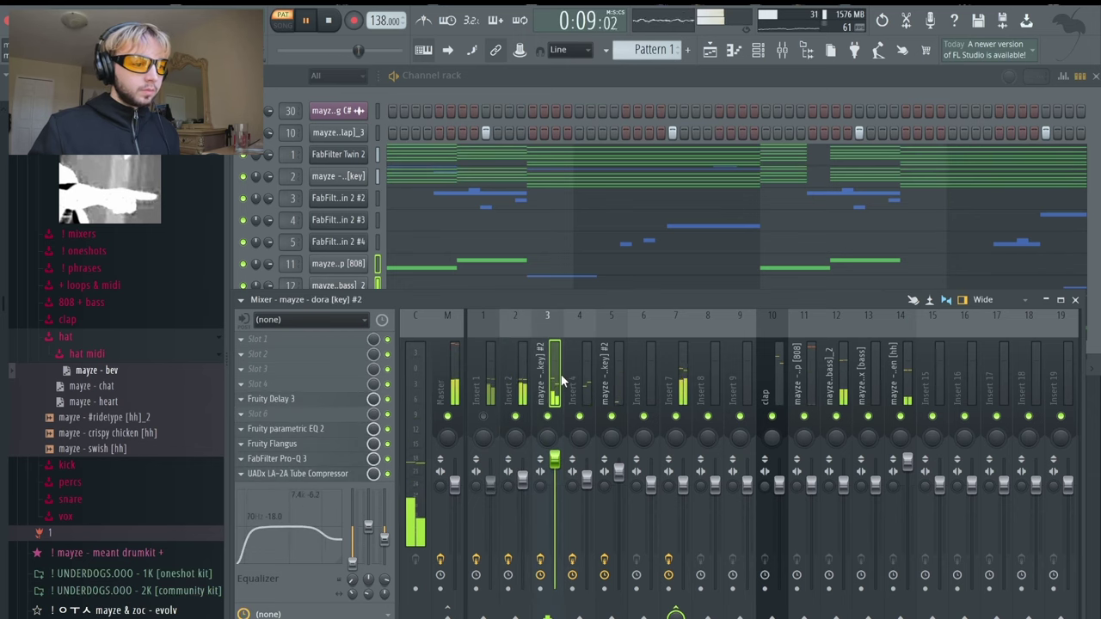
left_click(677, 374)
left_click(620, 380)
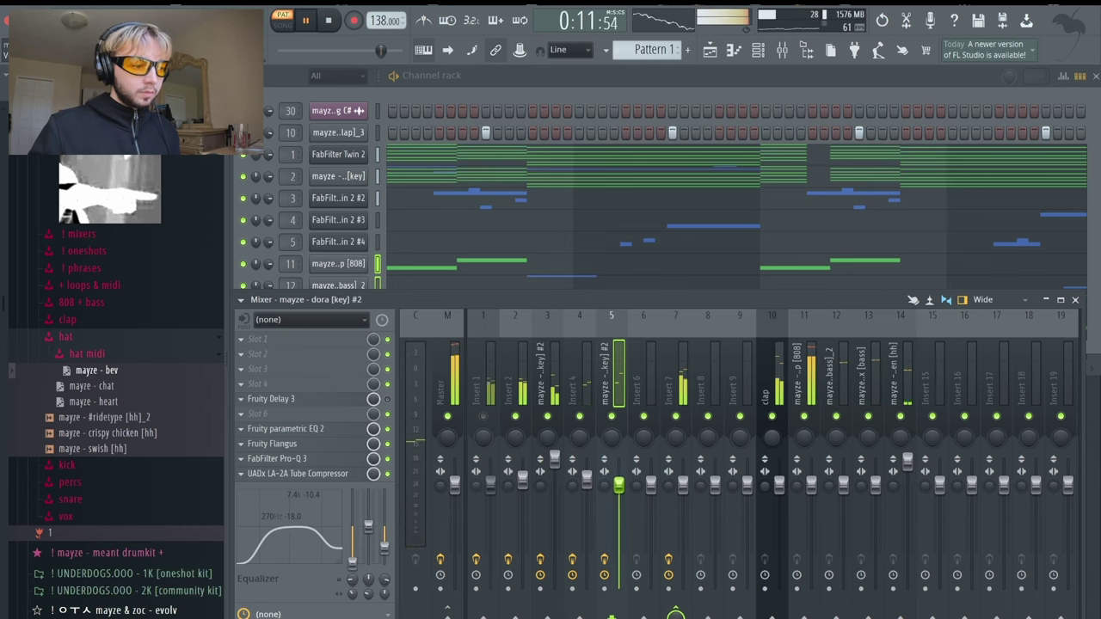
- Stop playback and add Serum with its Init preset as a new channel below the crispy chicken hat
left_click(392, 107)
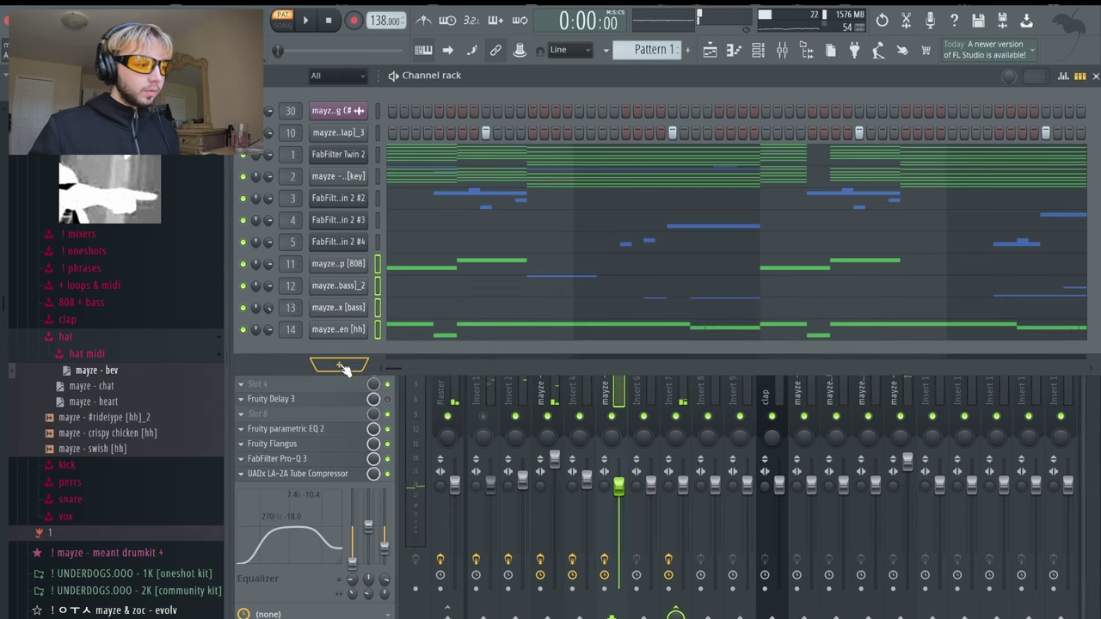
left_click(342, 366)
left_click(563, 436)
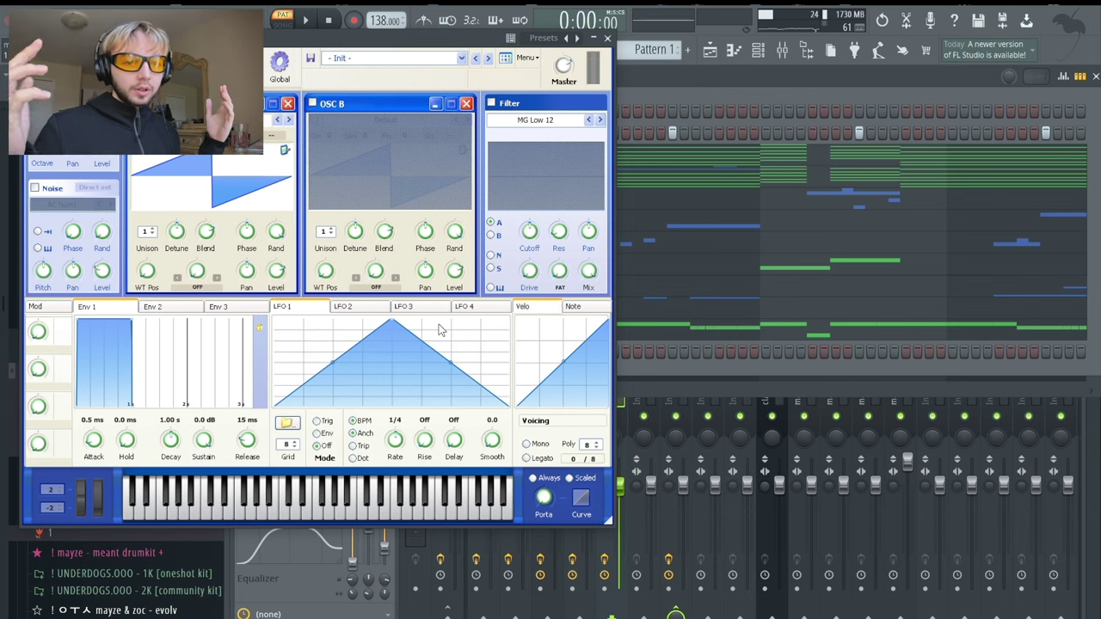
key("Escape")
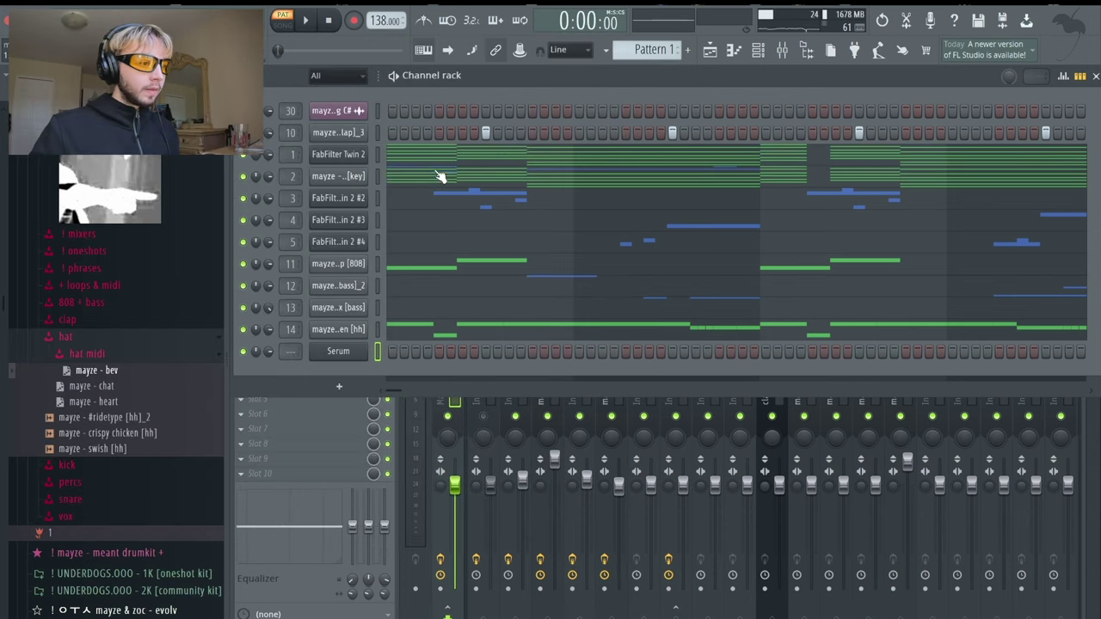
- Copy the chord notes of the first FabFilter Twin 2 channel and paste them into the Serum channel
right_click(343, 178)
right_click(347, 154)
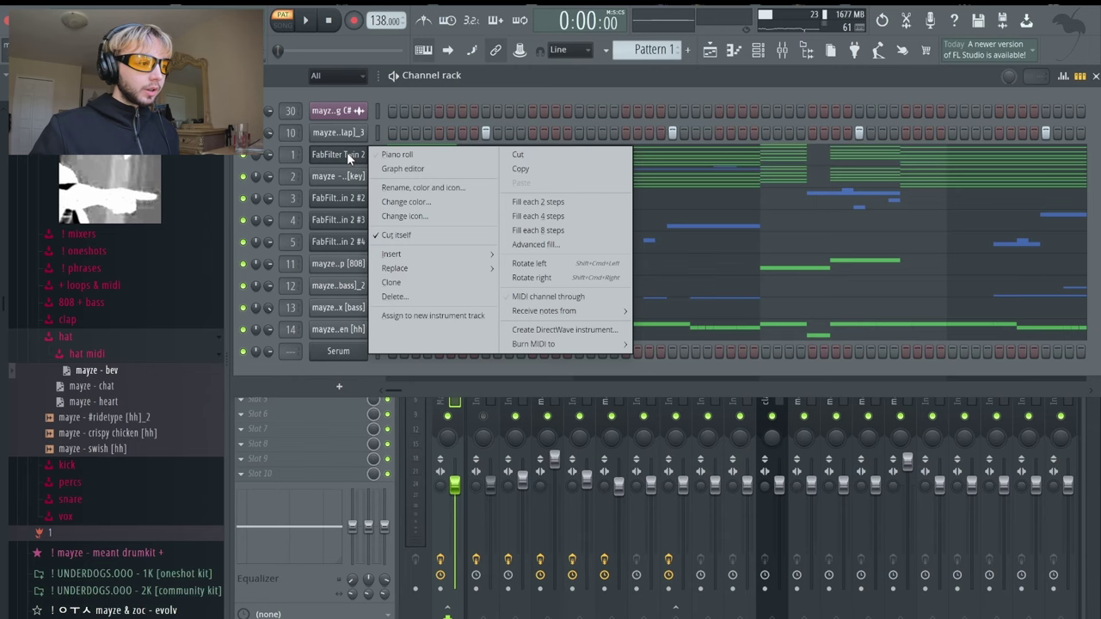
left_click(547, 168)
right_click(353, 351)
left_click(532, 378)
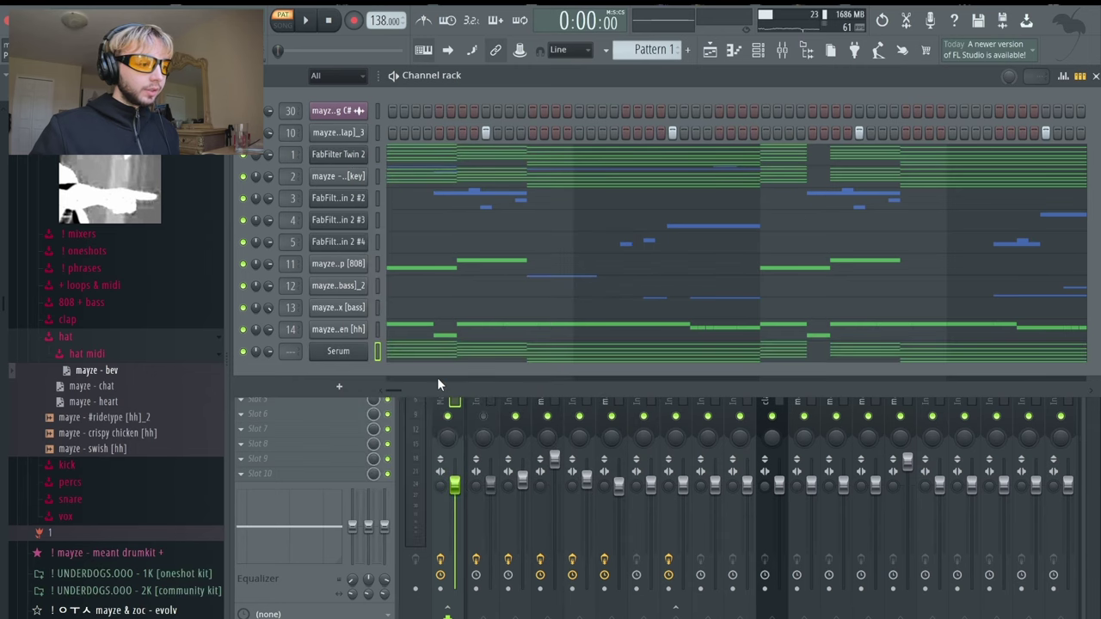
- In Serum's piano roll, shorten the opening chords of bars 1 and 5 and the short E5-topped chords throughout to brief stabs
left_click(443, 353)
key("ctrl+a")
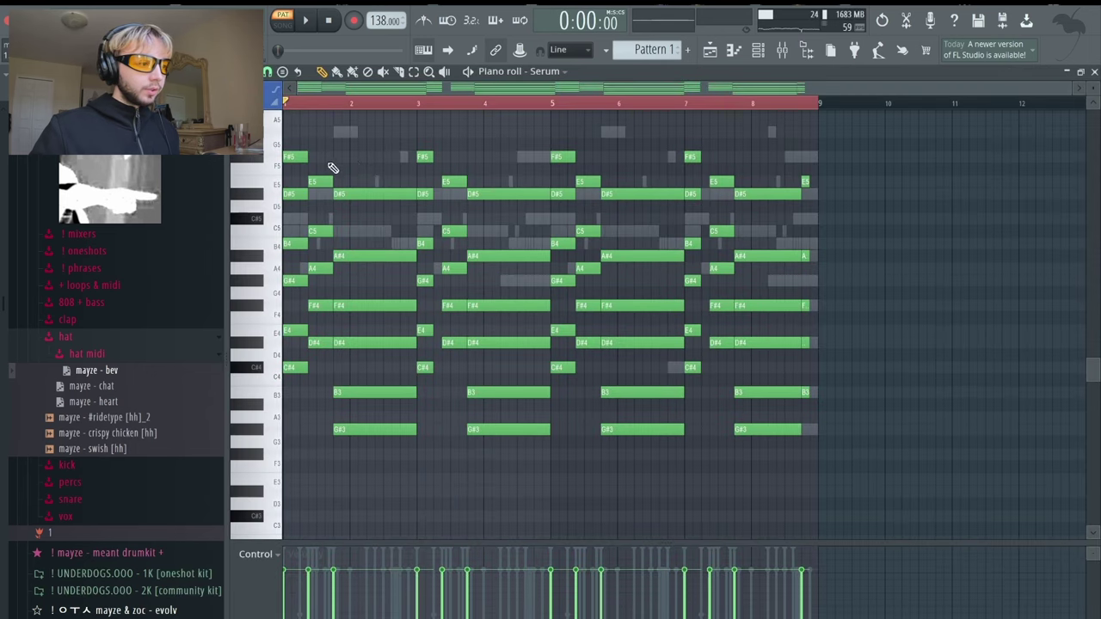
key("ctrl+d")
left_click_drag(298, 140, 327, 394)
left_click_drag(556, 128, 594, 394)
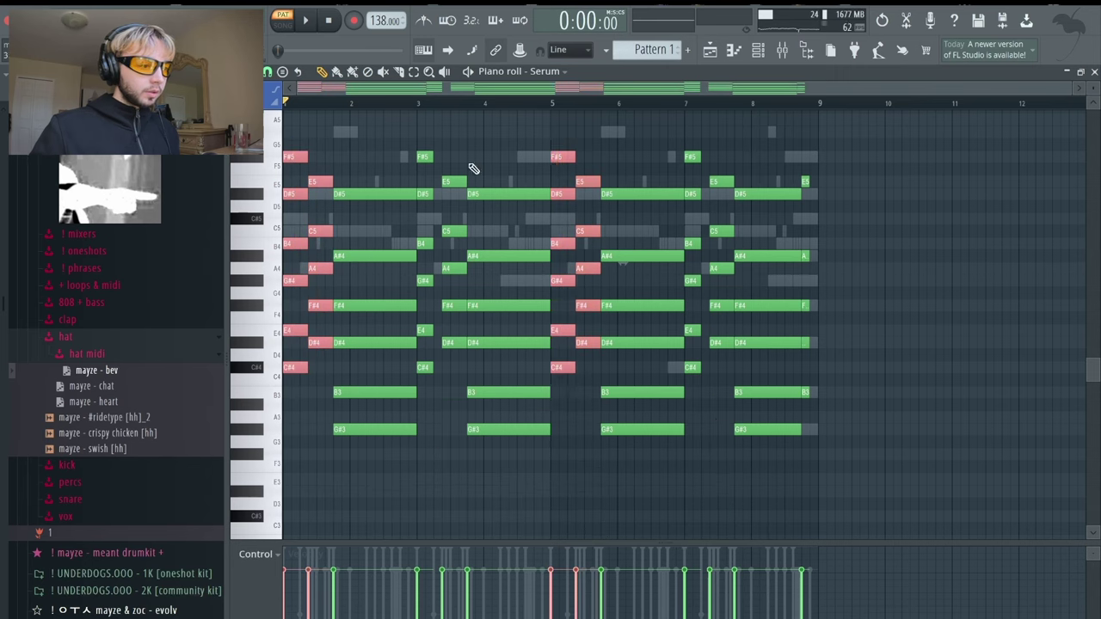
left_click_drag(723, 152, 715, 402)
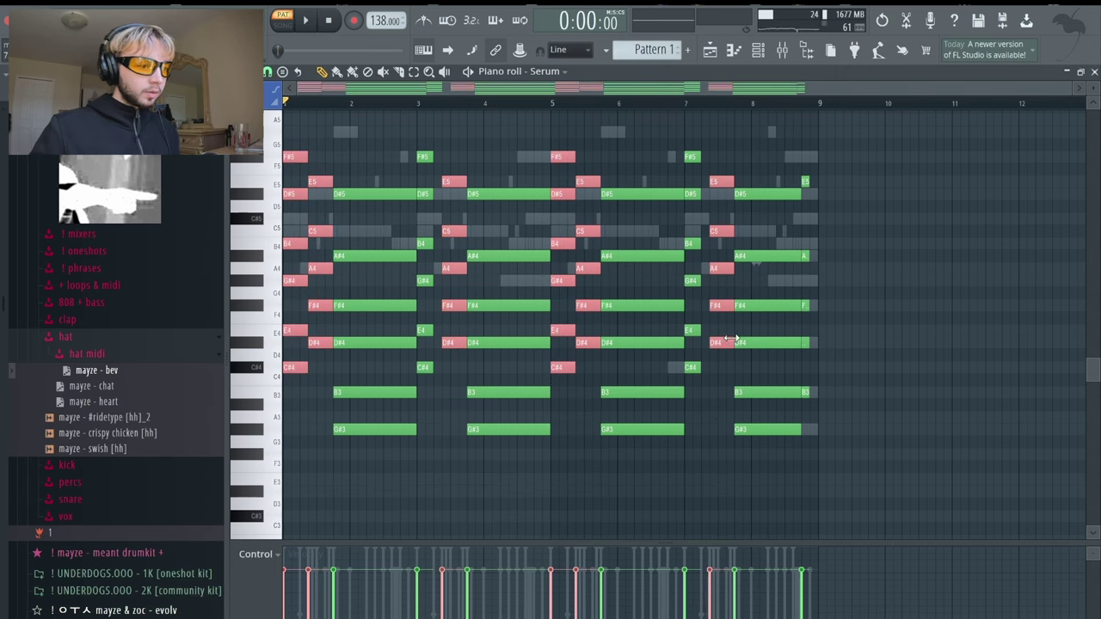
left_click_drag(733, 343, 718, 363)
- Shorten the four long D#5-topped chords across the eight bars to brief stabs matching the others
left_click_drag(368, 152, 344, 482)
left_click_drag(521, 140, 514, 476)
left_click_drag(631, 139, 617, 461)
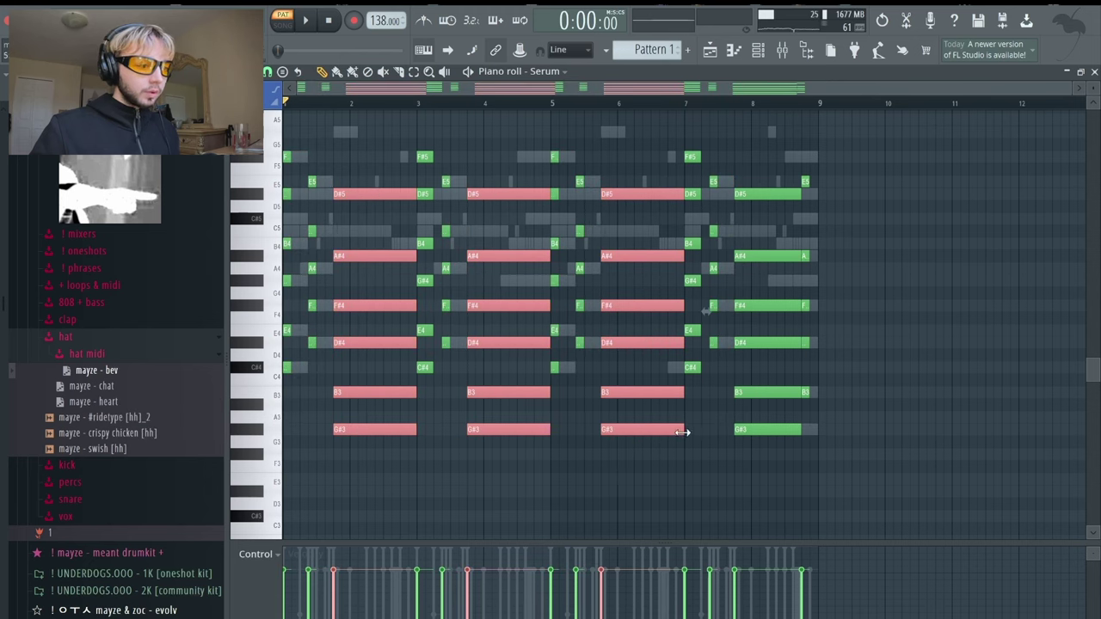
left_click_drag(683, 432, 608, 482)
left_click_drag(768, 150, 770, 480)
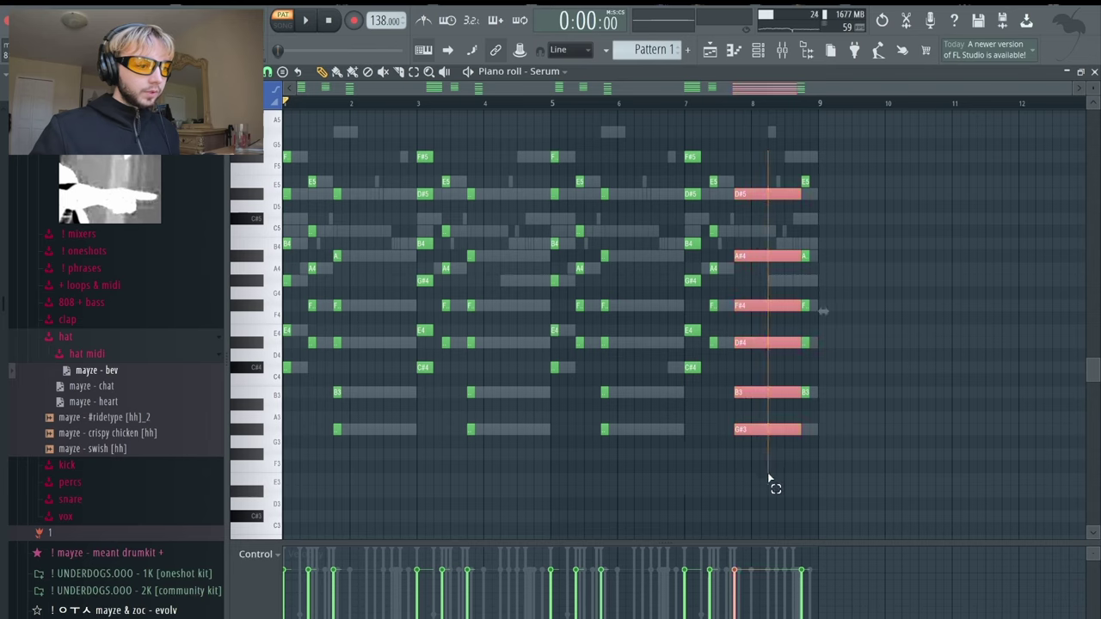
left_click_drag(800, 194, 733, 245)
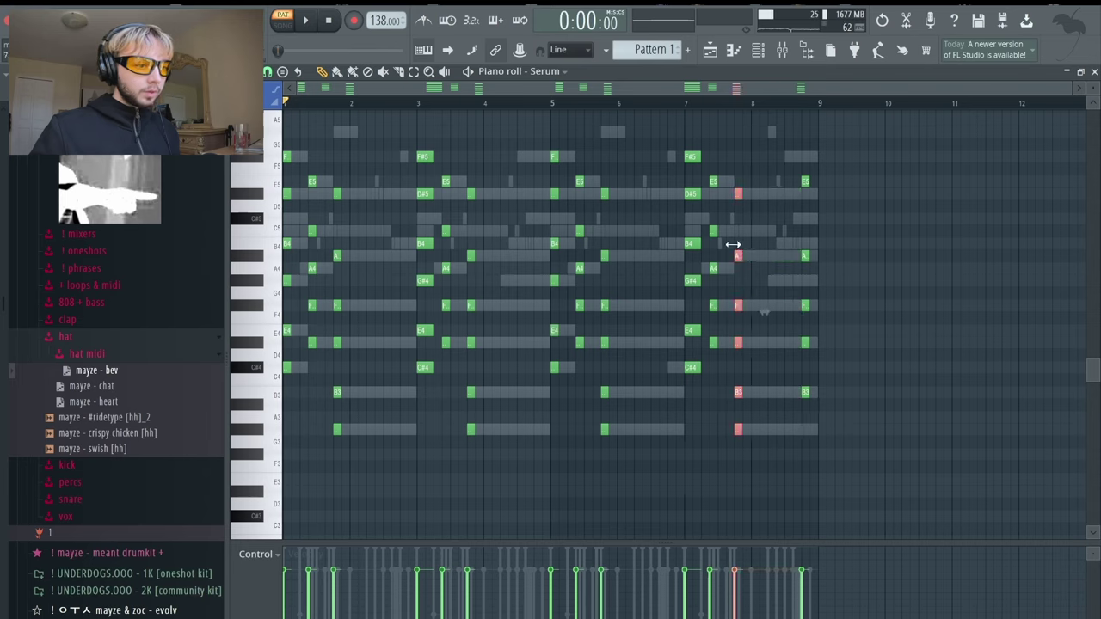